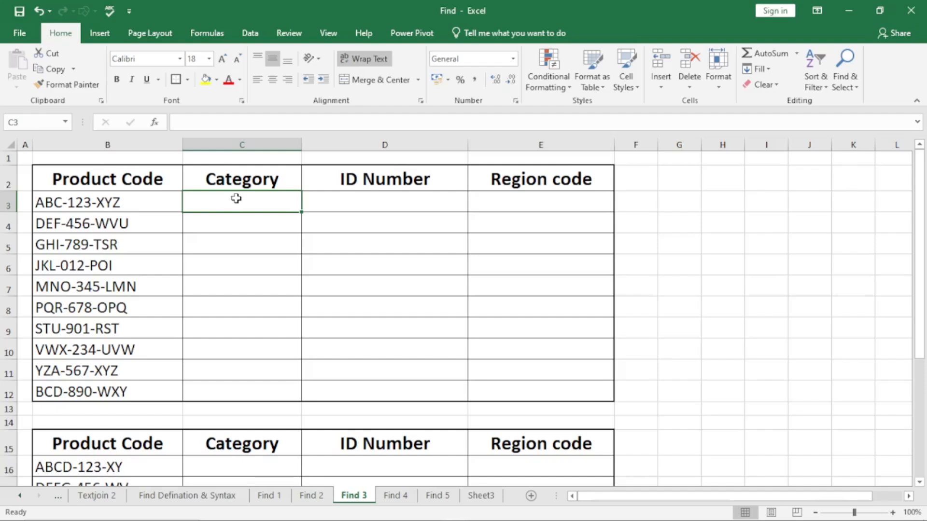
Enter =LEFT(B3,3) in C3 to extract the category and fill the formula down the Category column to C12.
type("=l")
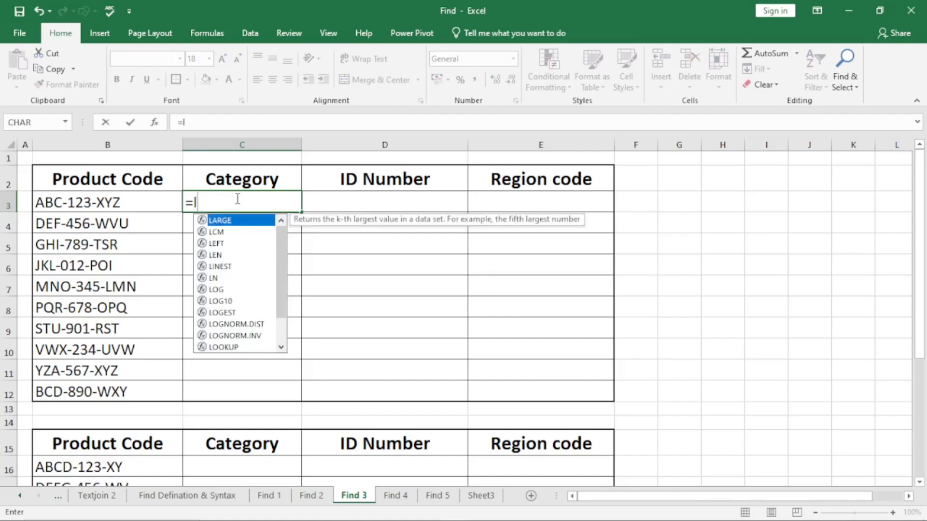
type("eft")
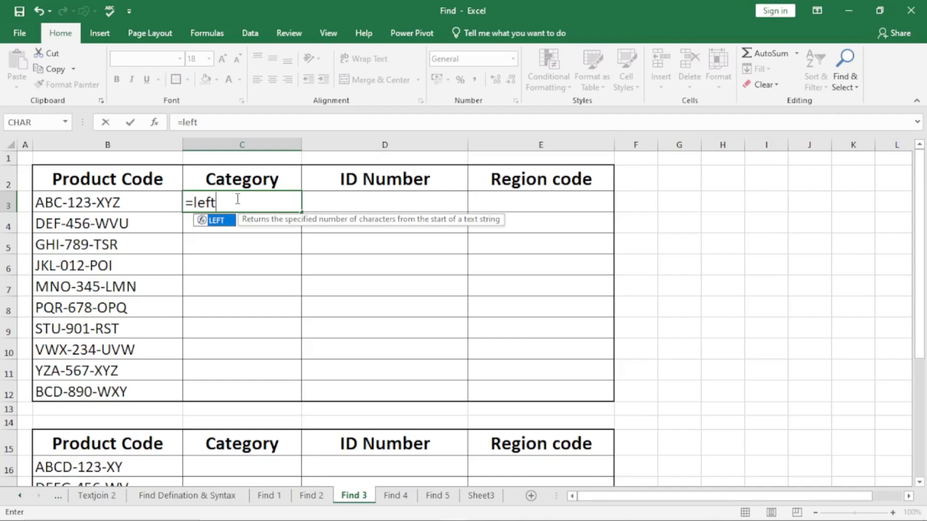
key("Tab")
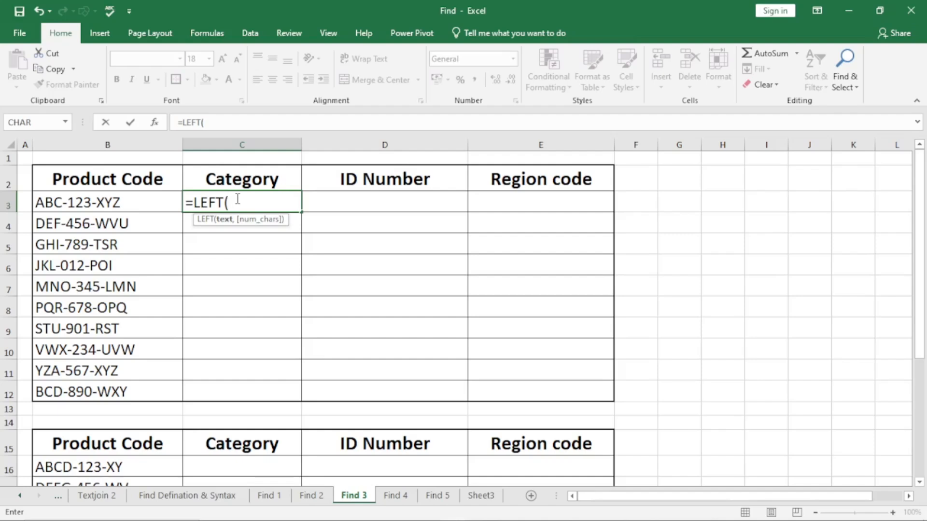
left_click(126, 198)
type(",")
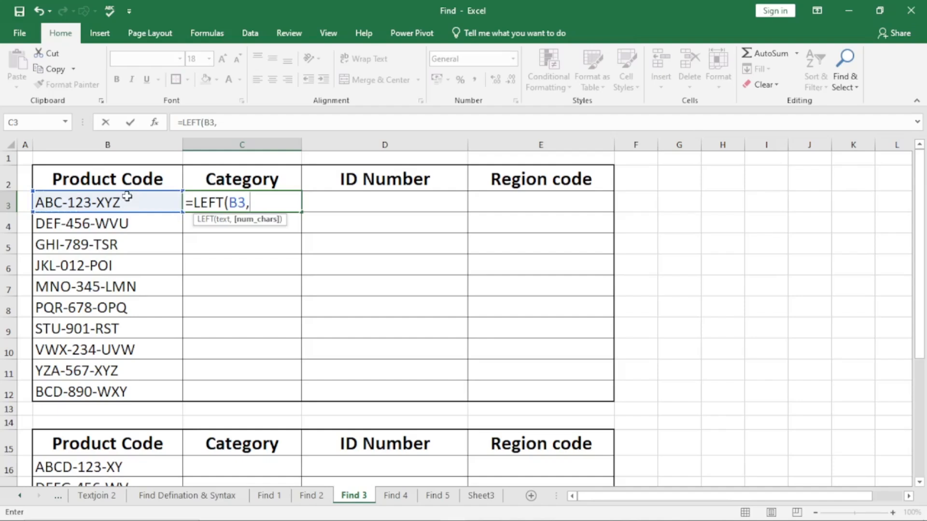
type("3)")
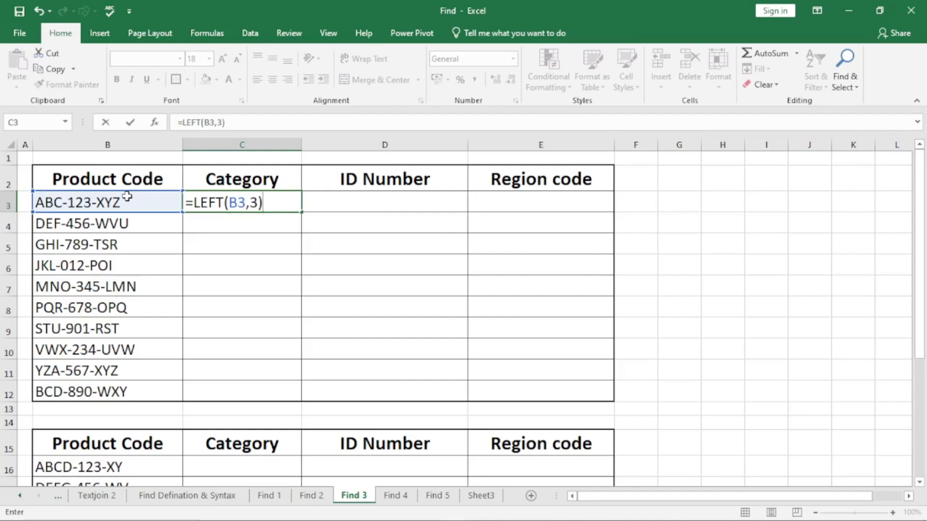
key("Return")
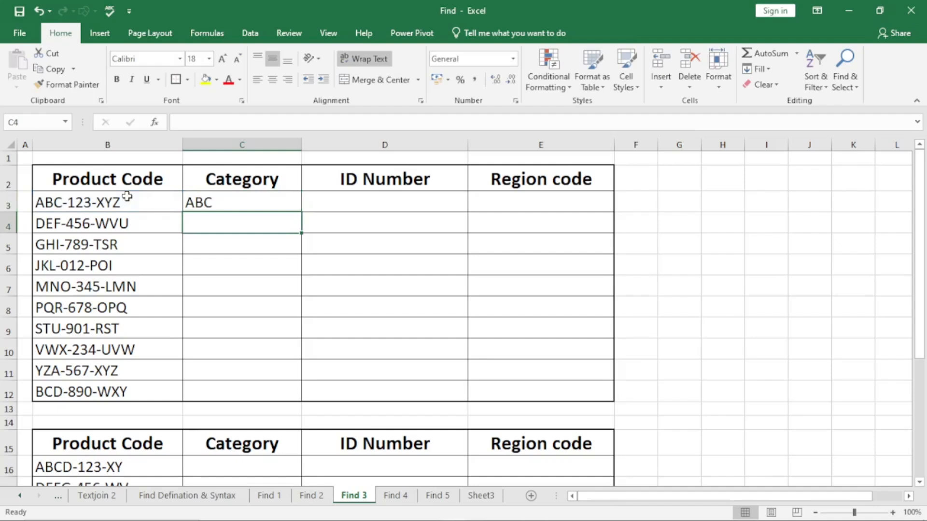
left_click(241, 205)
double_click(305, 213)
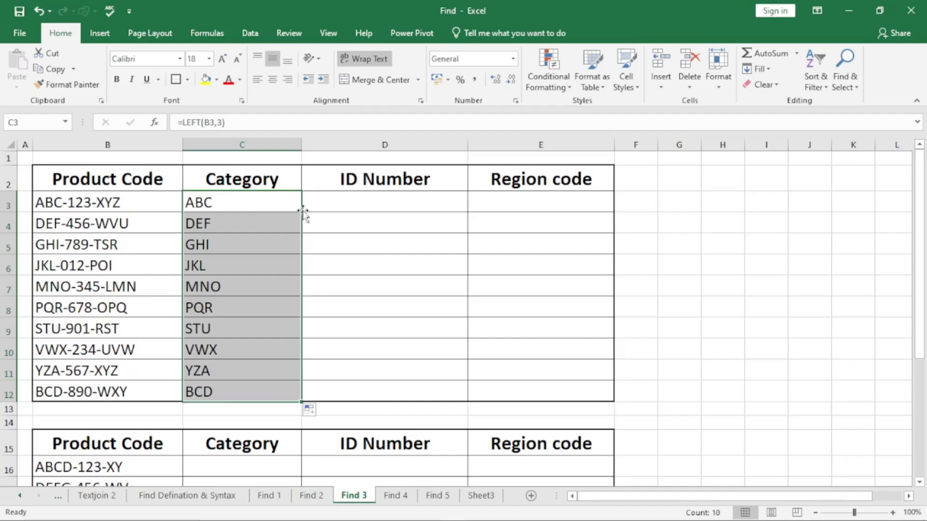
Enter =MID(B3,5,3) in D3 to extract the ID number and fill the formula down the ID Number column to D12.
left_click(357, 198)
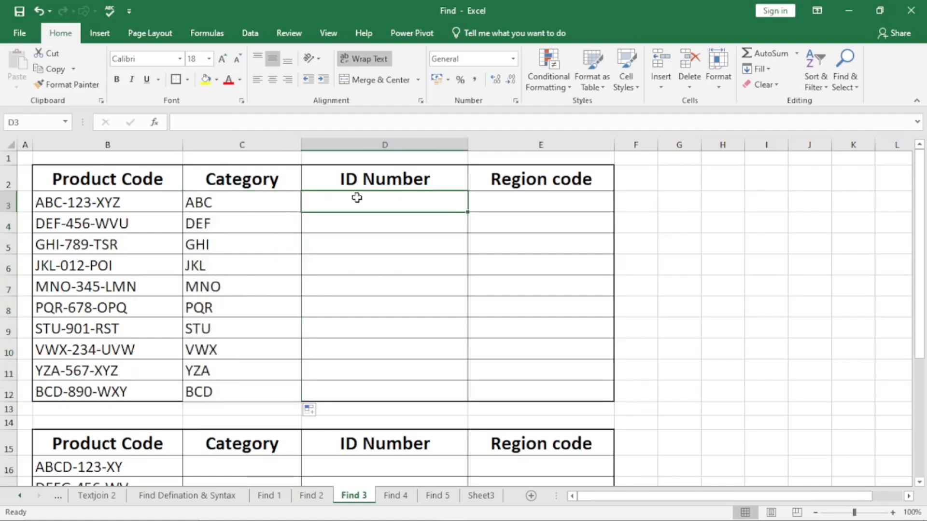
type("=mi")
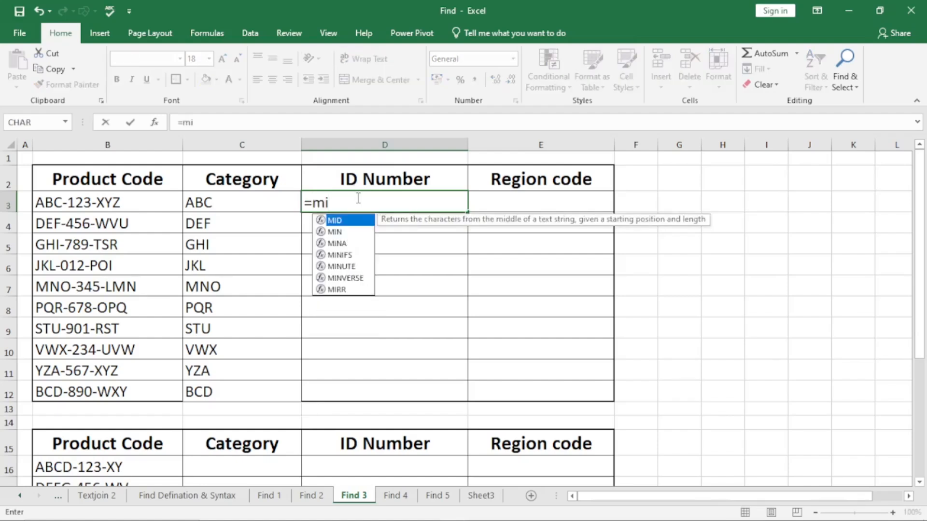
type("d")
key("Tab")
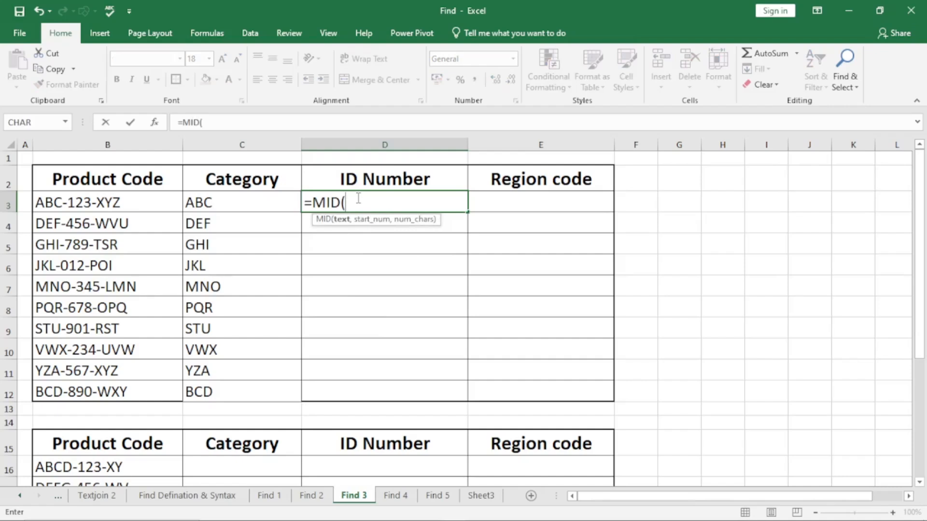
left_click(125, 202)
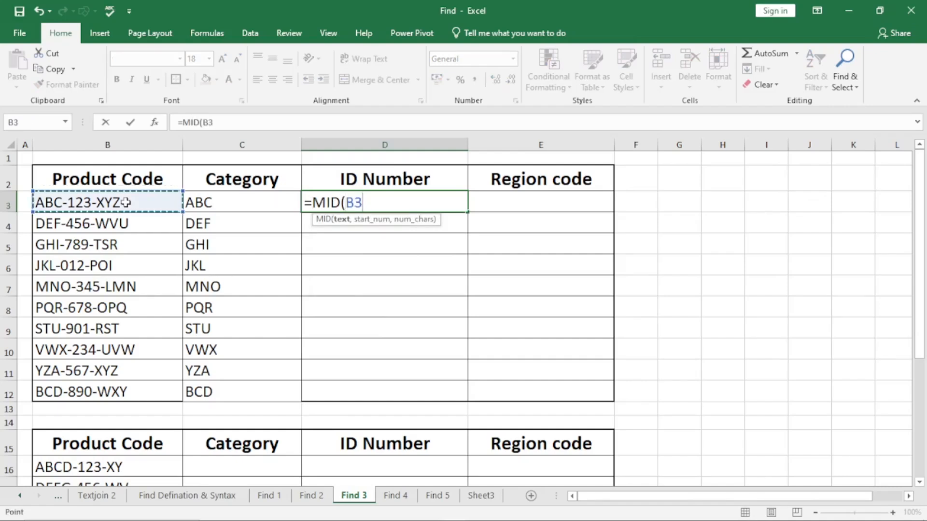
type(",")
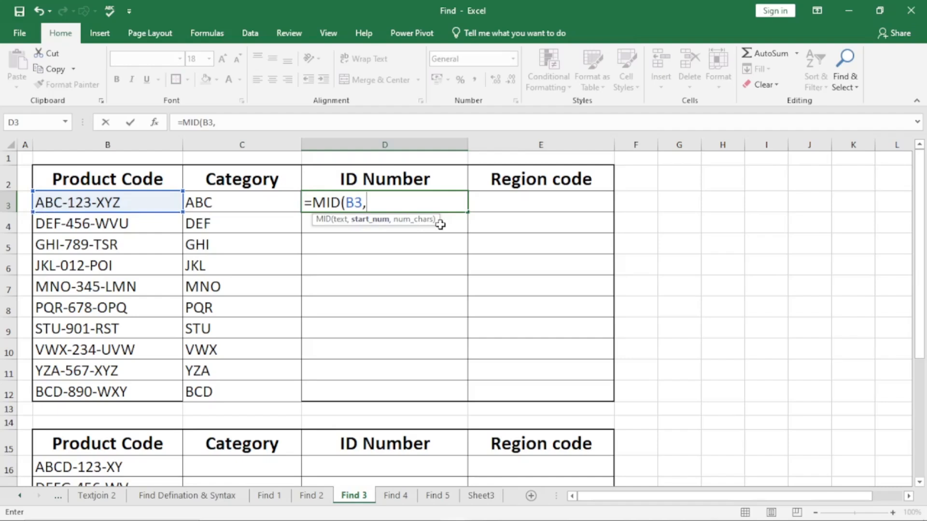
type("5,")
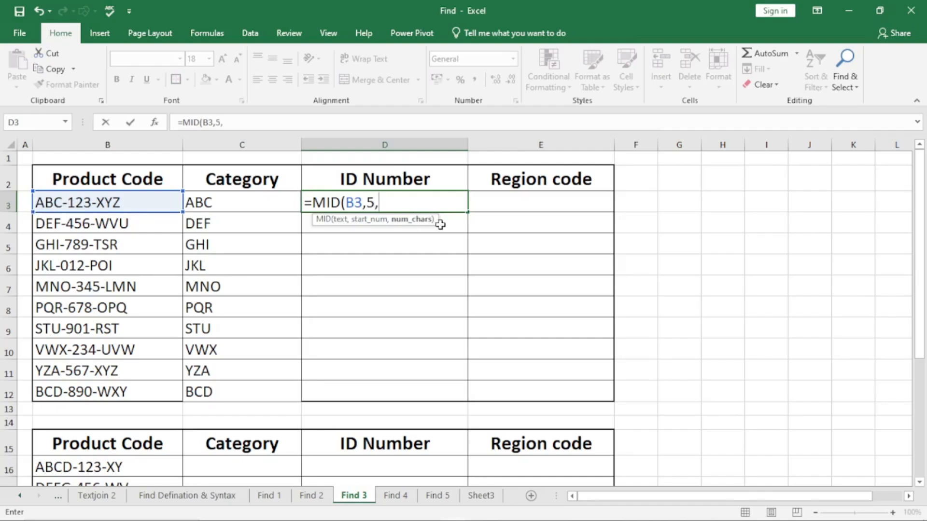
type("3)")
key("Return")
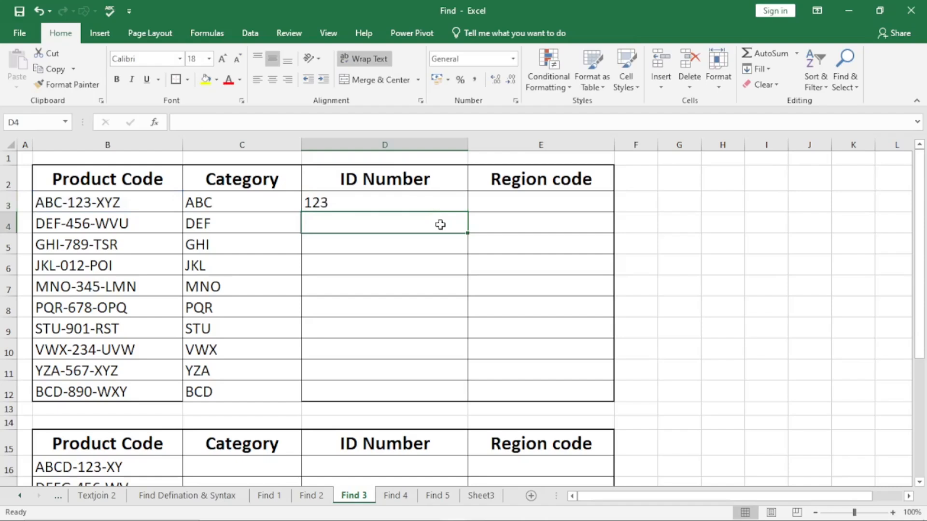
left_click(404, 201)
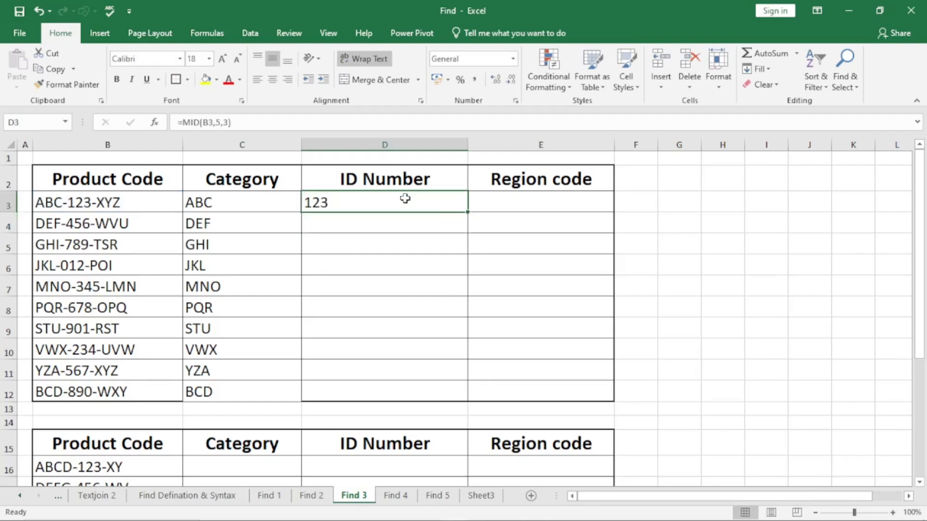
double_click(468, 214)
Enter =RIGHT(B3,3) in E3 to extract the region code and fill the formula down the Region code column to E12.
left_click(519, 200)
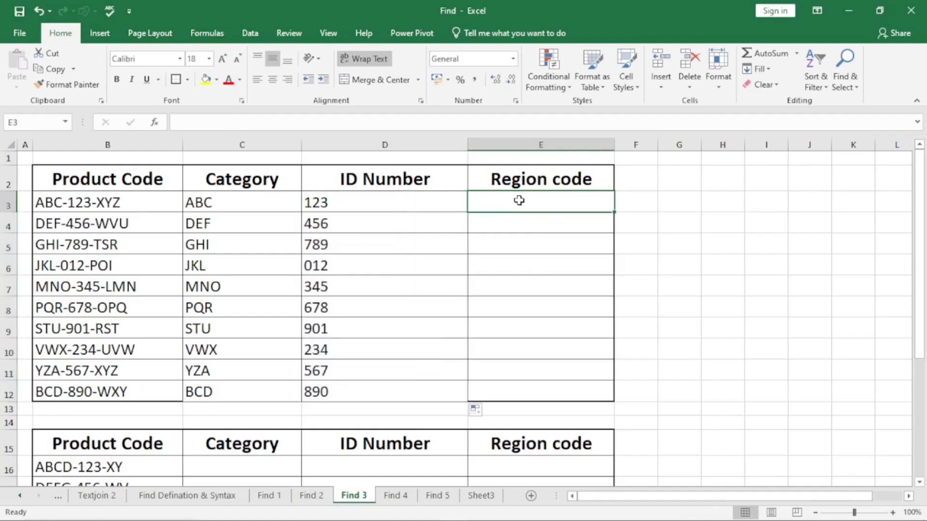
type("=")
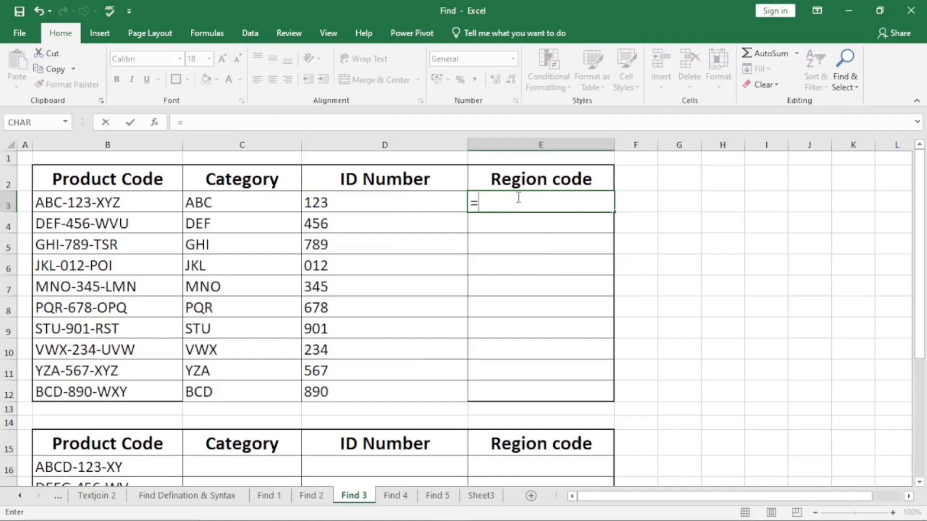
type("rif")
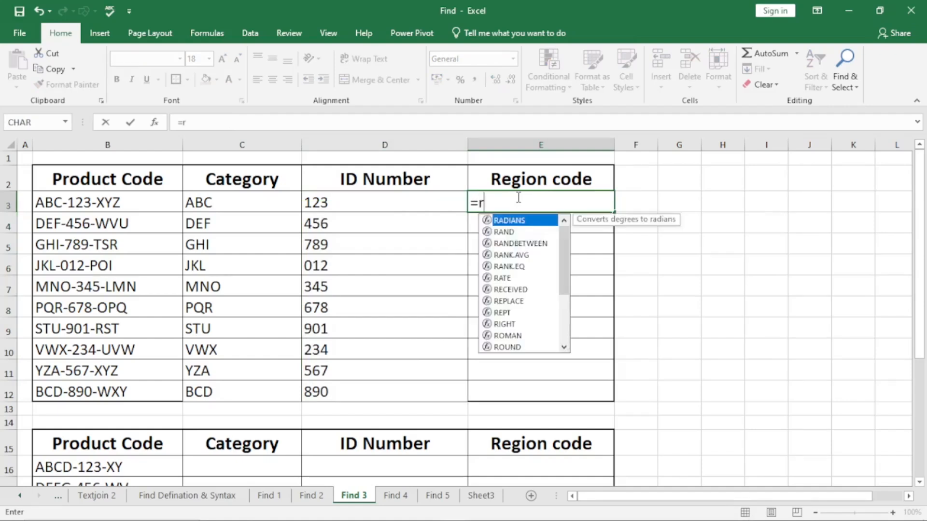
key("BackSpace")
type("ght")
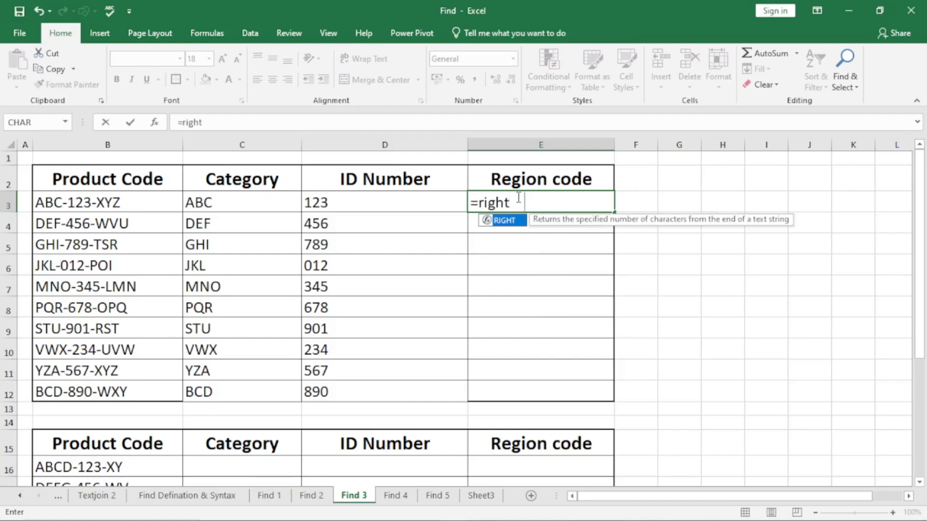
key("Tab")
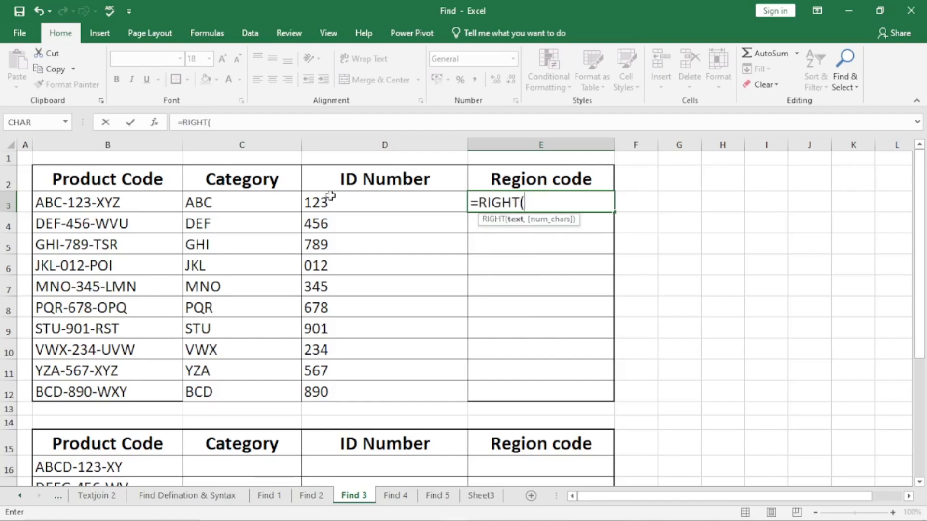
left_click(99, 207)
type(",")
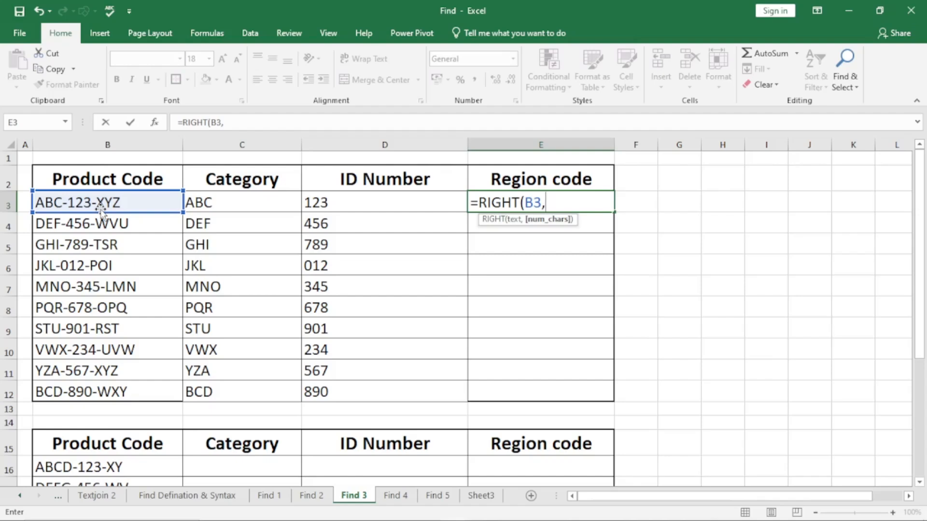
type("3)")
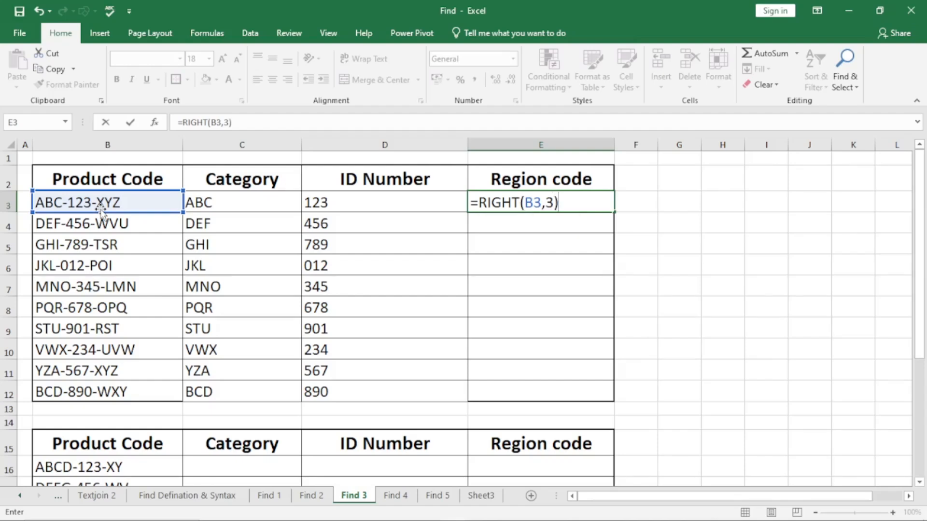
key("Return")
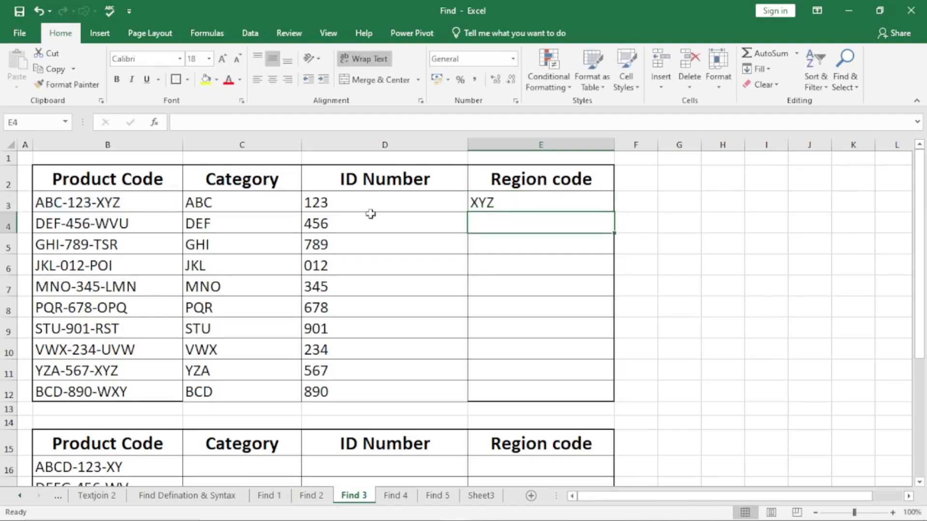
left_click(533, 203)
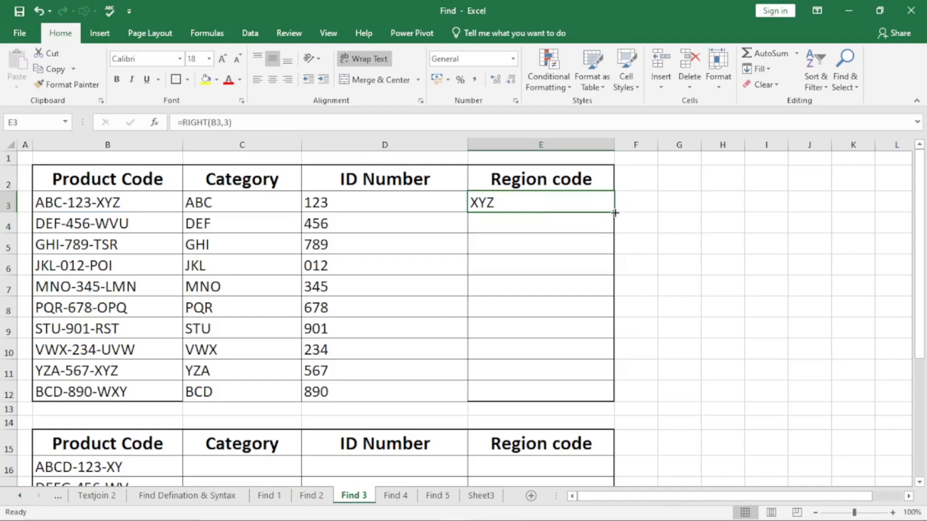
double_click(614, 212)
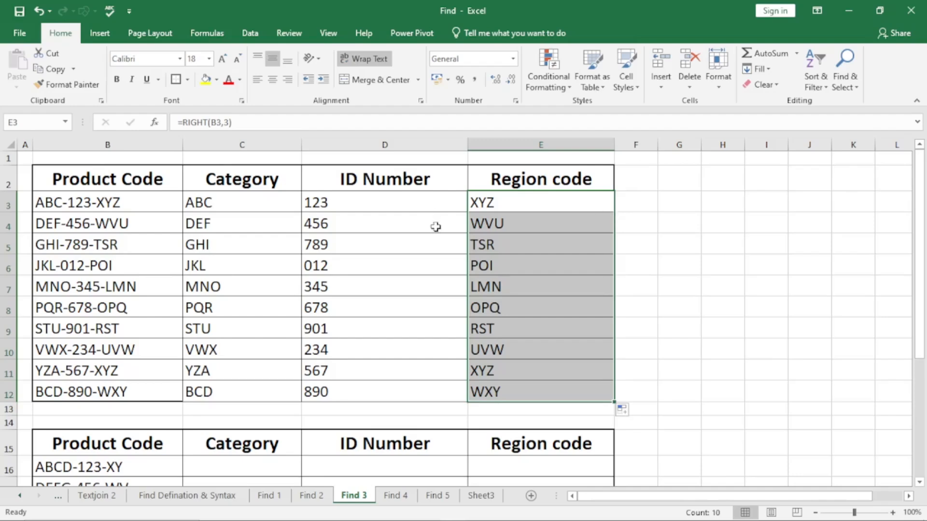
In the second table, enter =LEFT(B16,4) in C16 and fill the formula down the rest of its Category column.
scroll(427, 257, "down", 3)
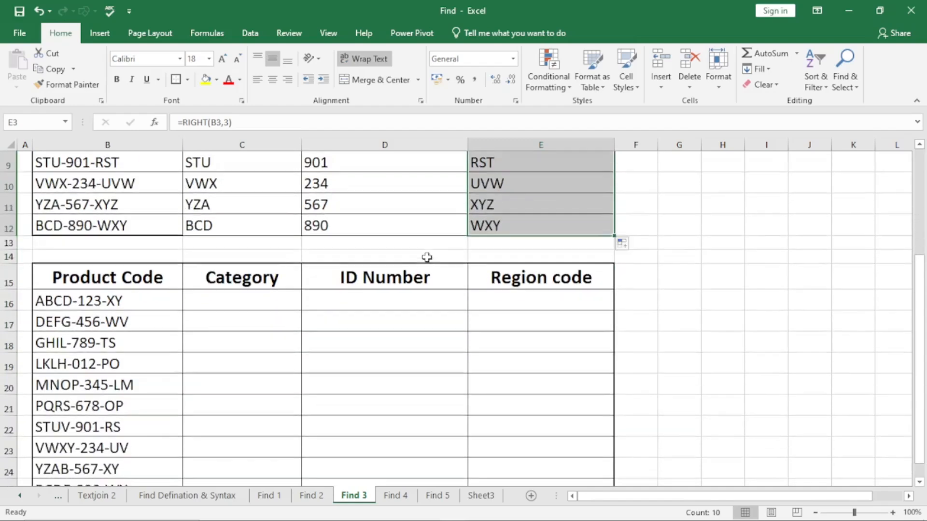
left_click(228, 300)
type("=")
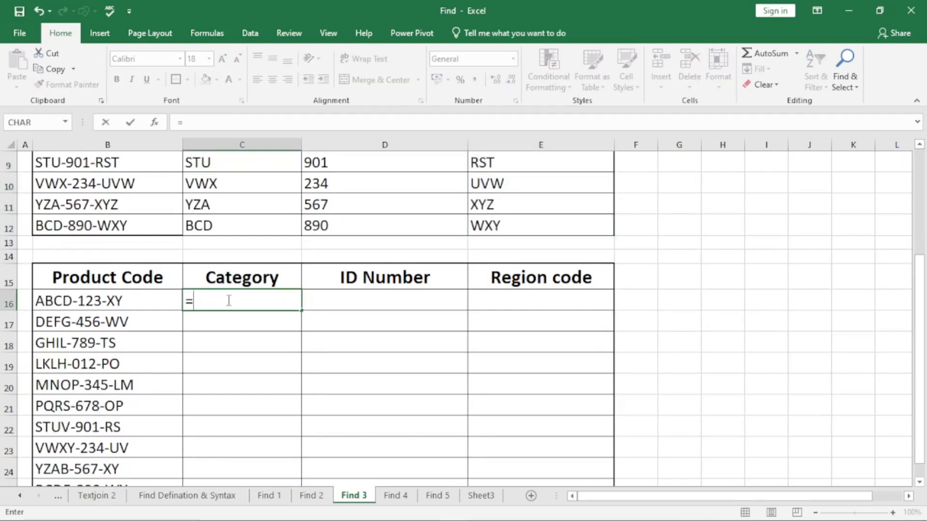
type("left")
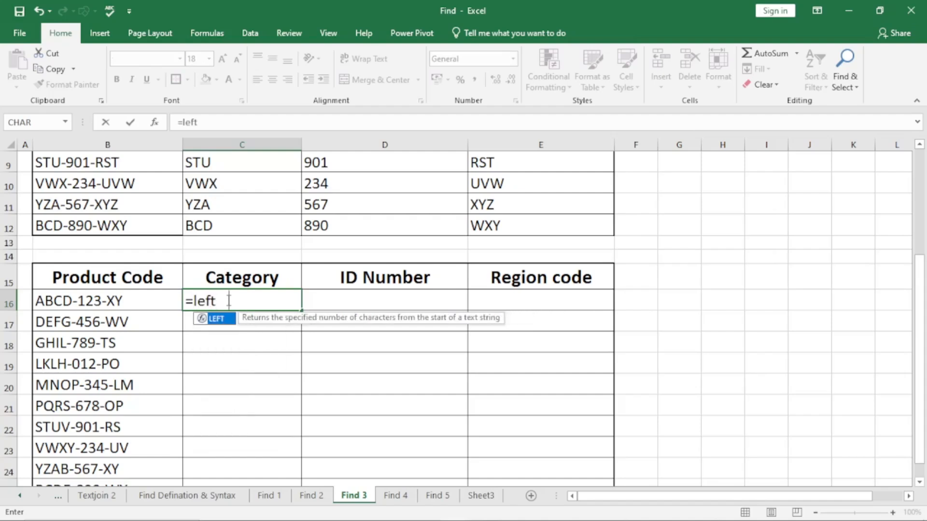
key("Tab")
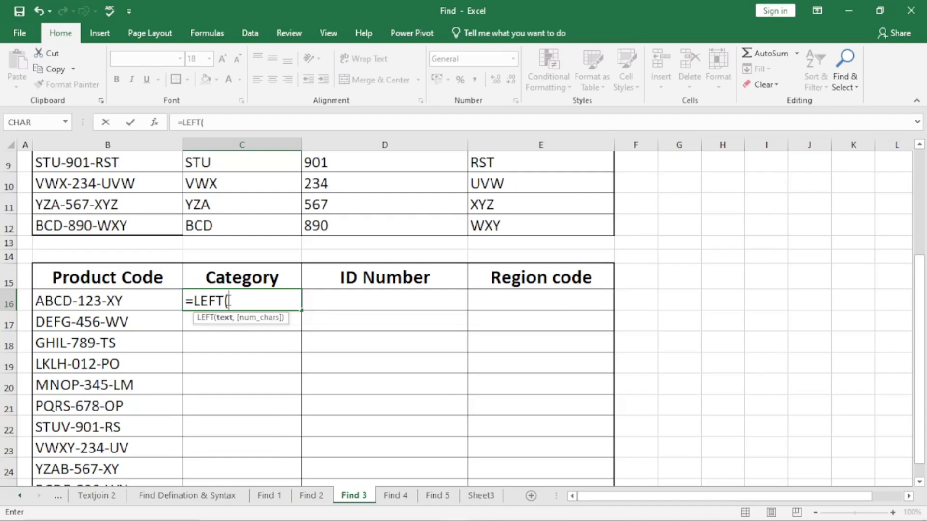
left_click(107, 298)
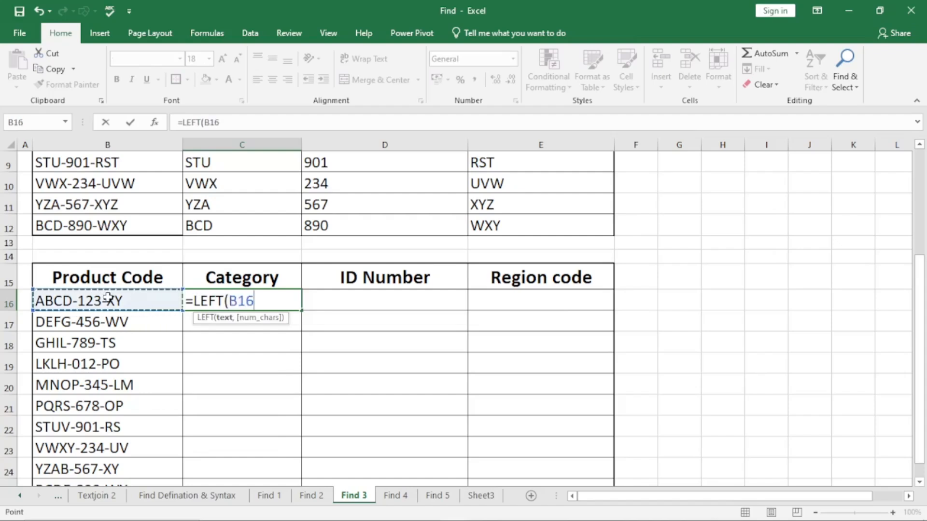
type(",")
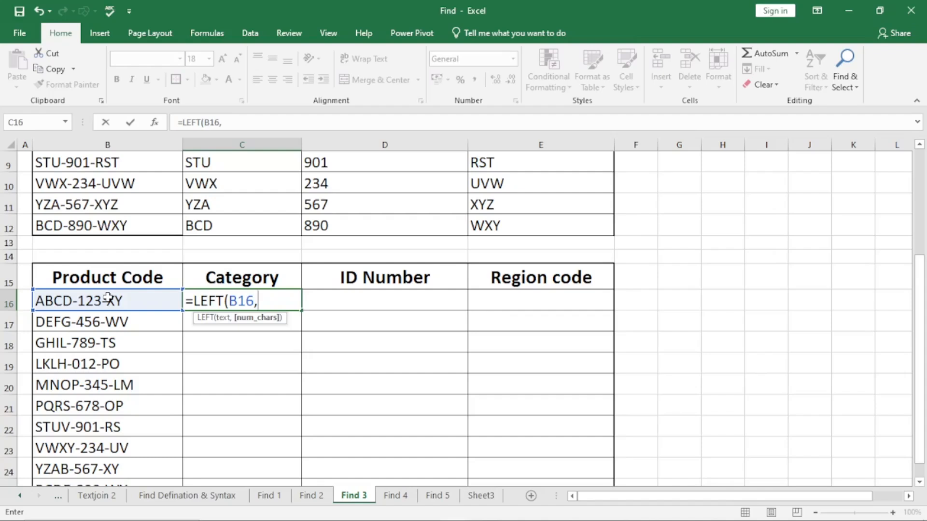
type("4)")
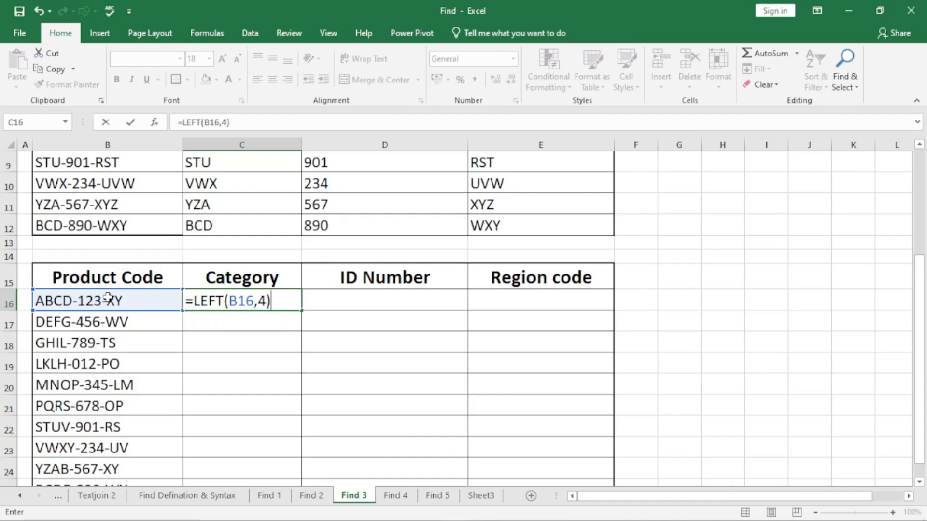
key("Return")
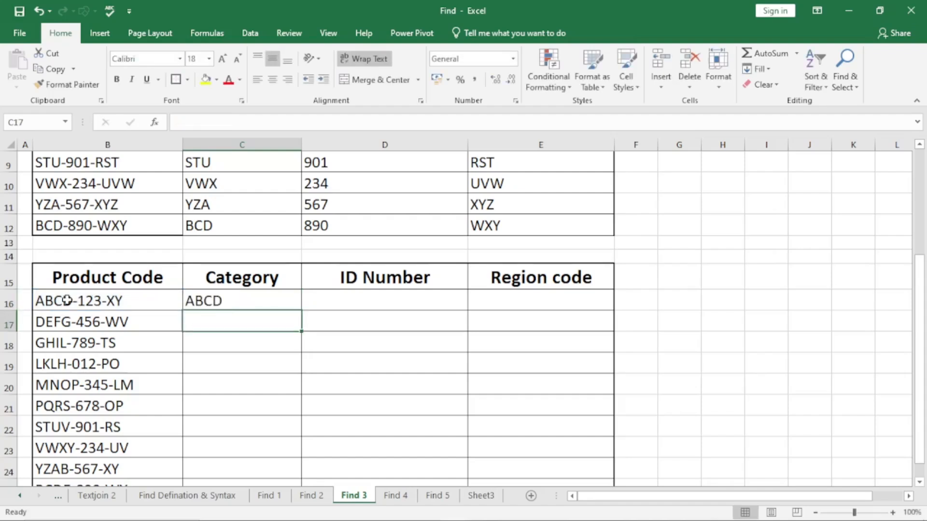
left_click(263, 299)
double_click(300, 313)
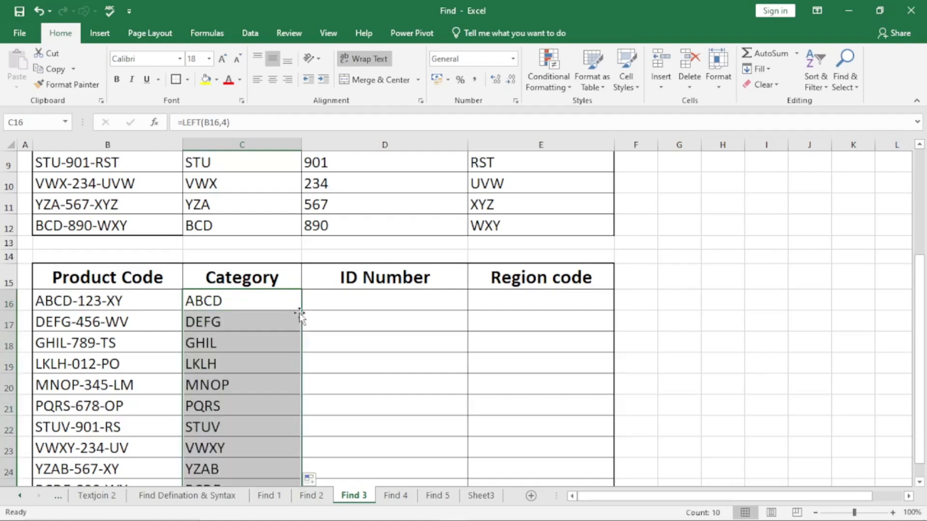
Enter =MID(B16,6,3) in D16 to extract the ID number and fill the formula down the second table's ID Number column to D25.
left_click(354, 295)
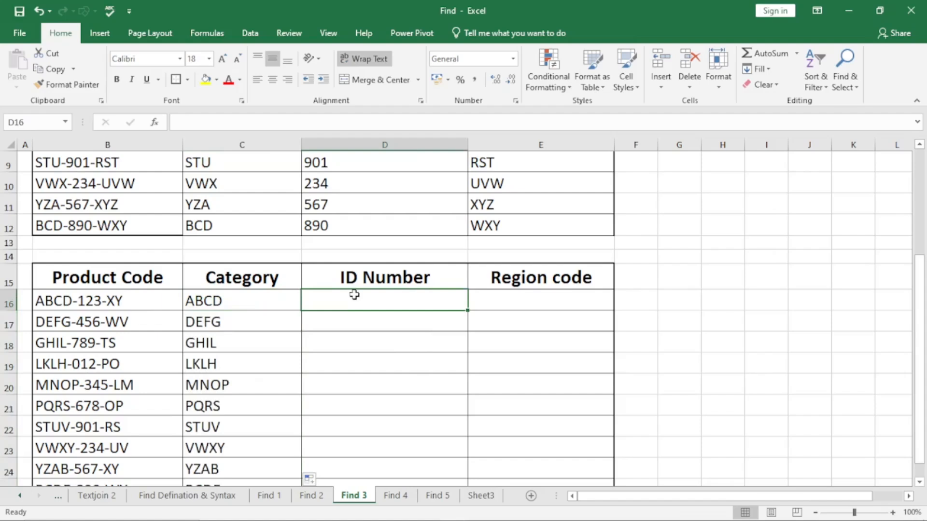
type("=mid")
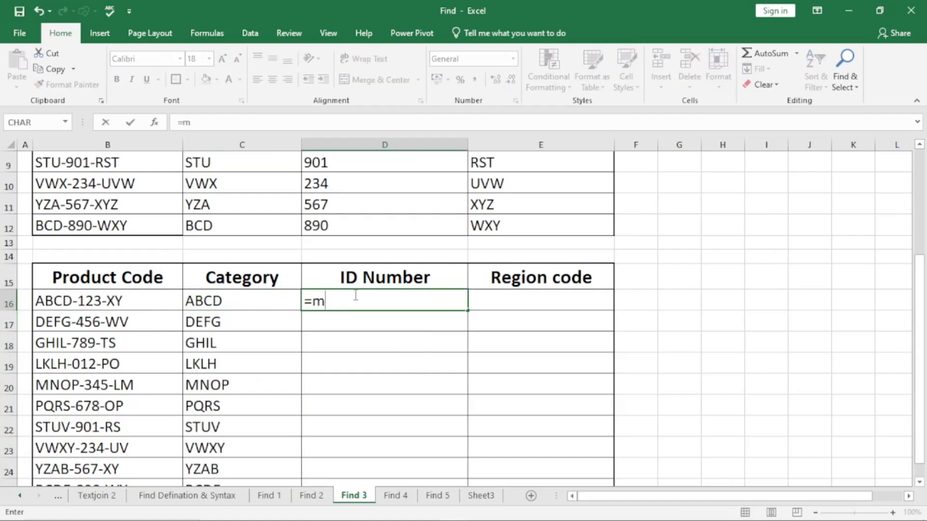
key("Tab")
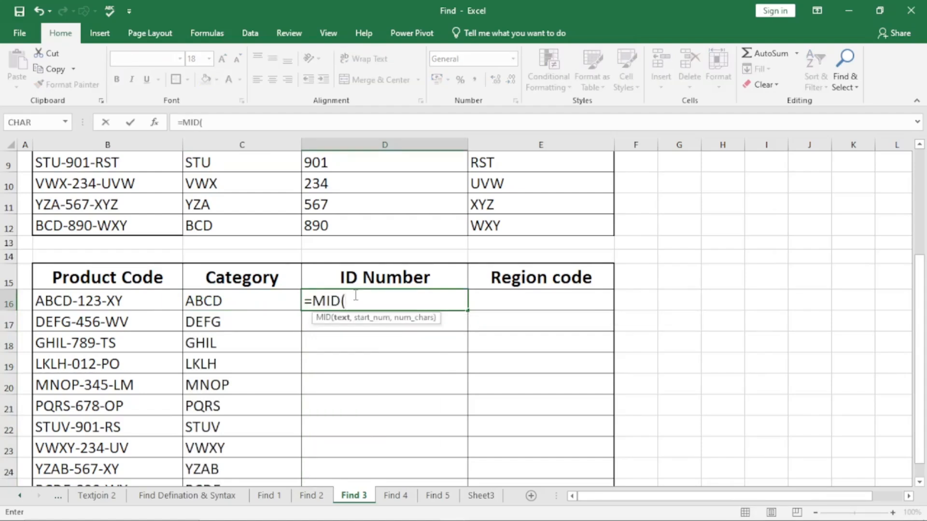
left_click(103, 301)
type(",")
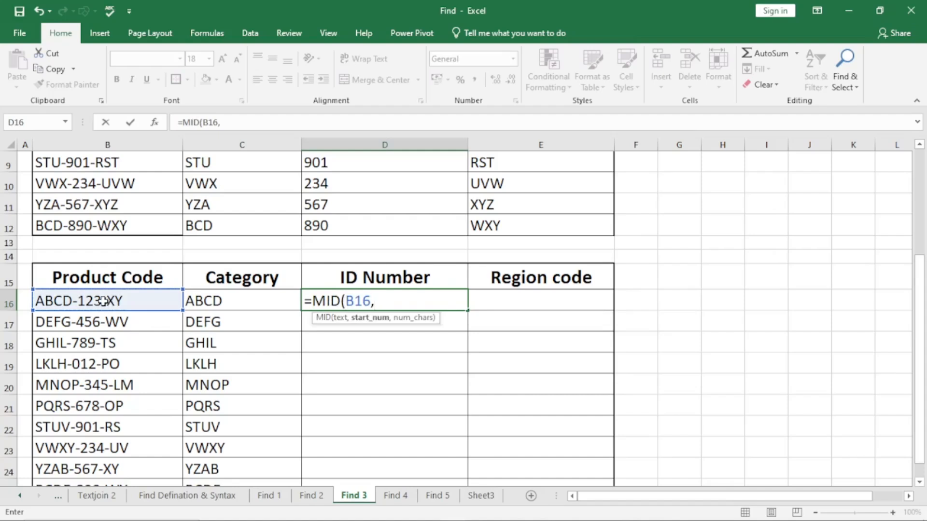
type("6,")
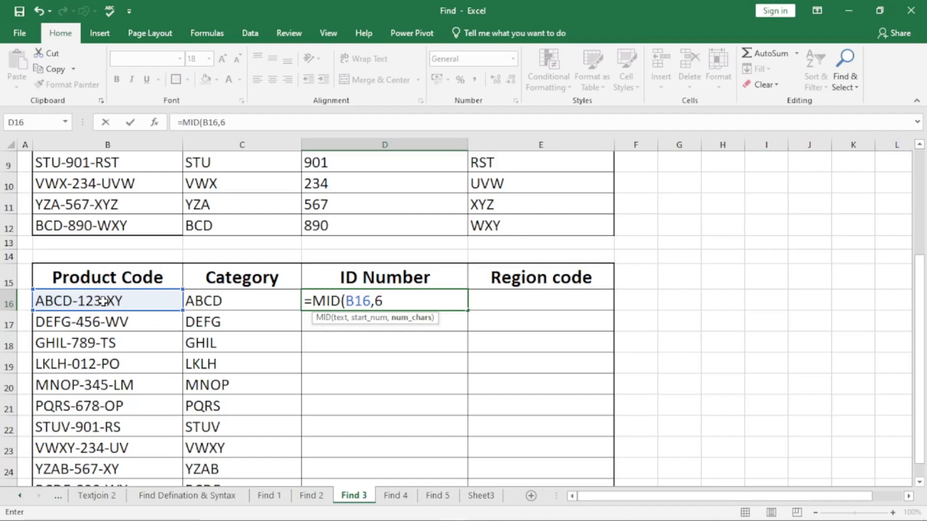
type("3)")
key("Return")
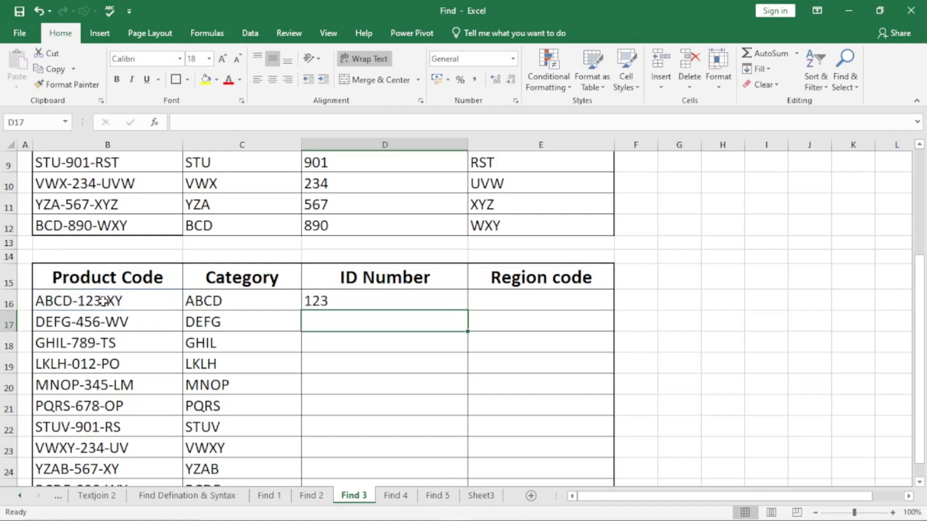
left_click(384, 297)
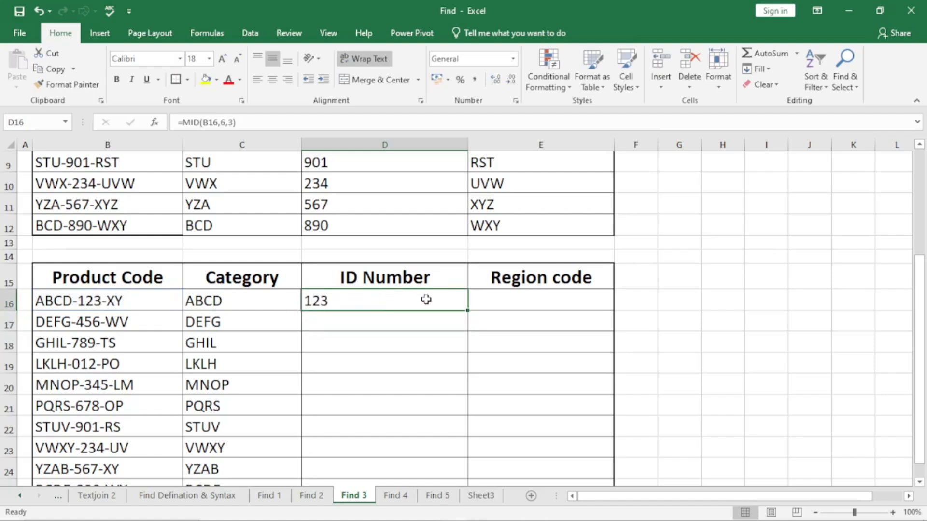
double_click(470, 310)
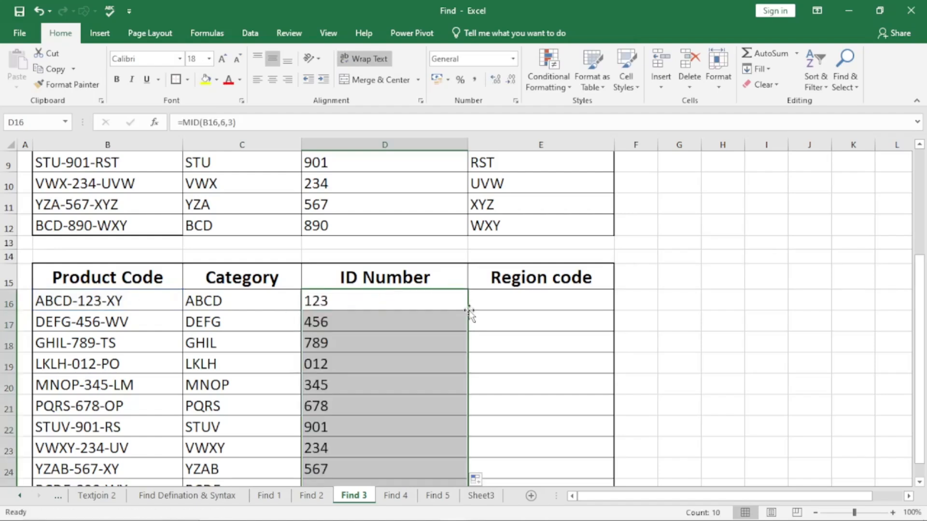
Enter =RIGHT(B16,2) in E16 to extract the region code and fill the formula down the second table's Region code column to E25.
left_click(512, 299)
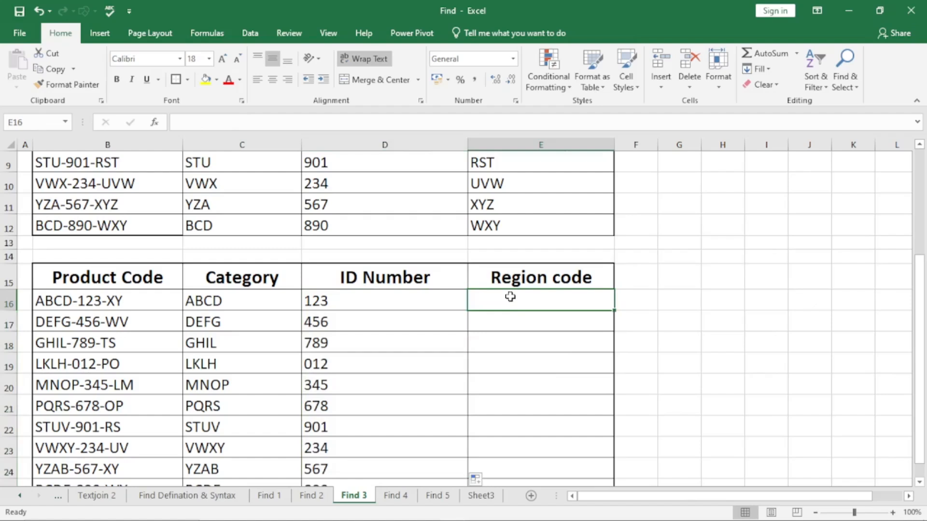
type("=")
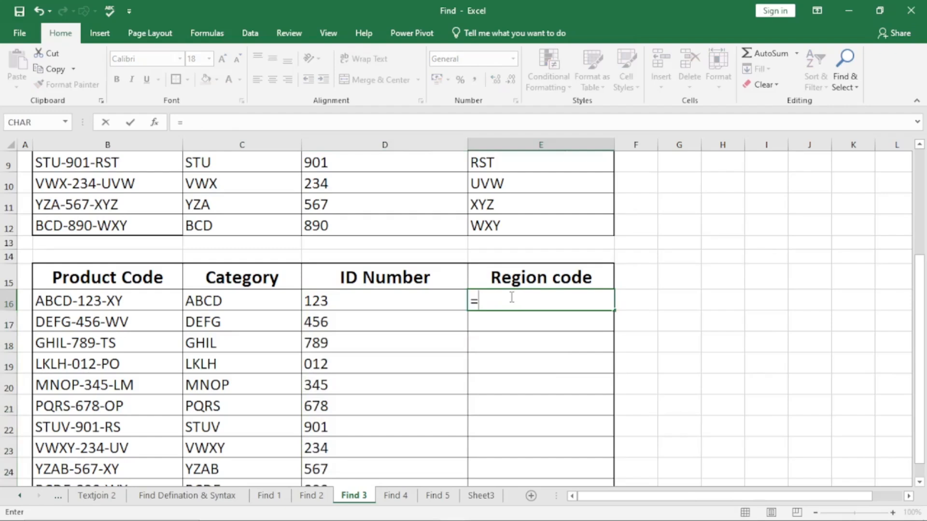
type("right")
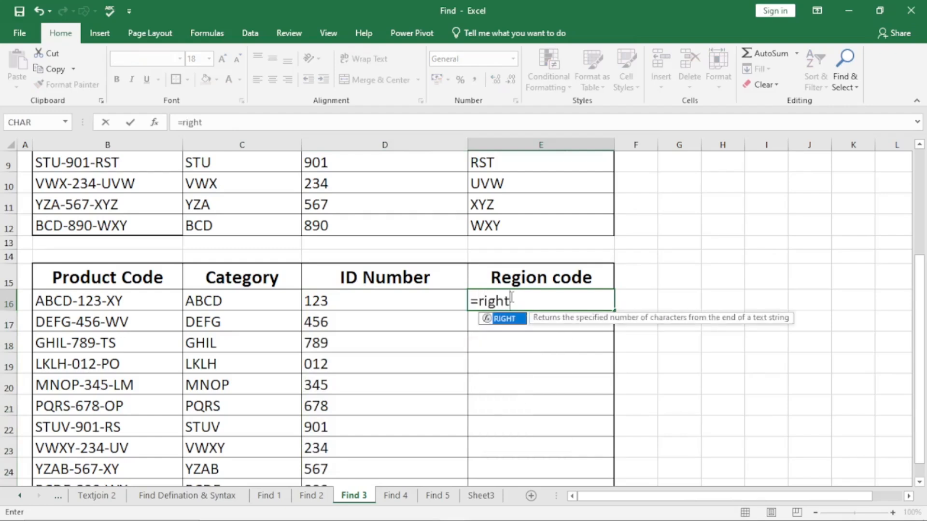
key("Tab")
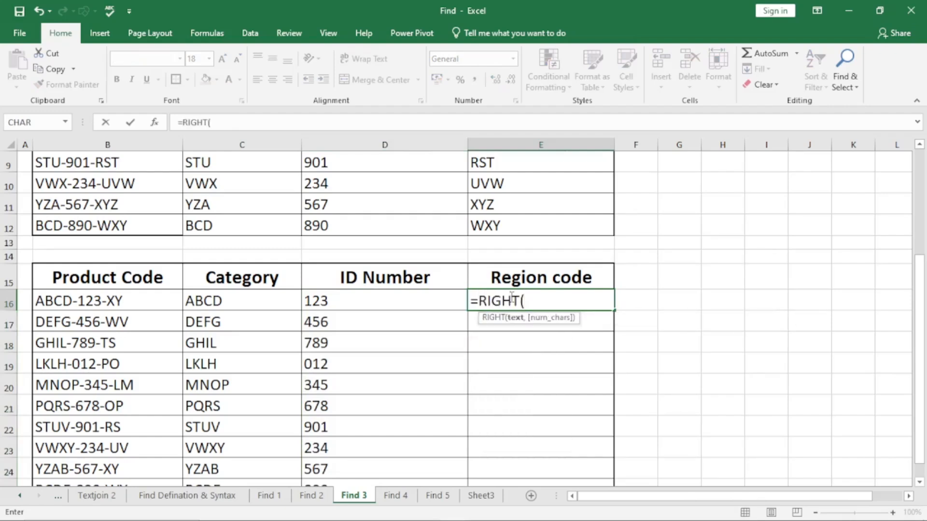
left_click(111, 299)
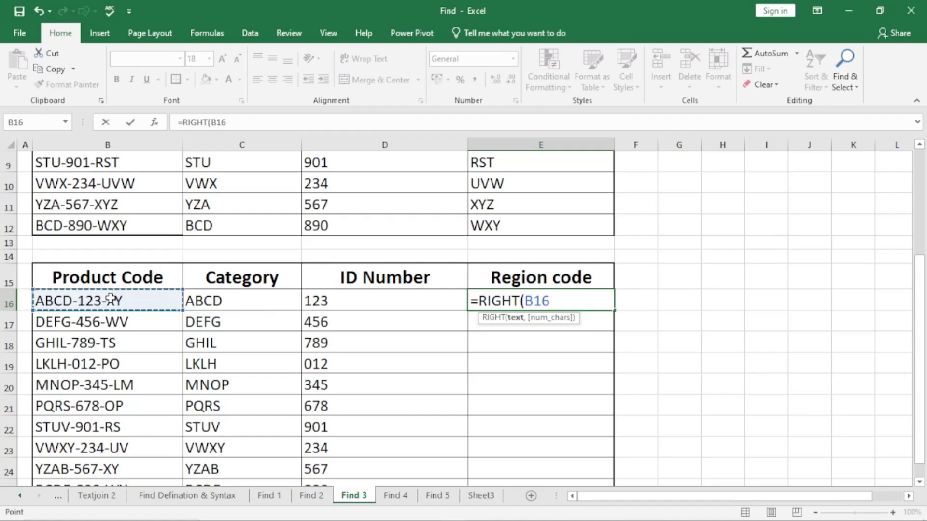
type(",")
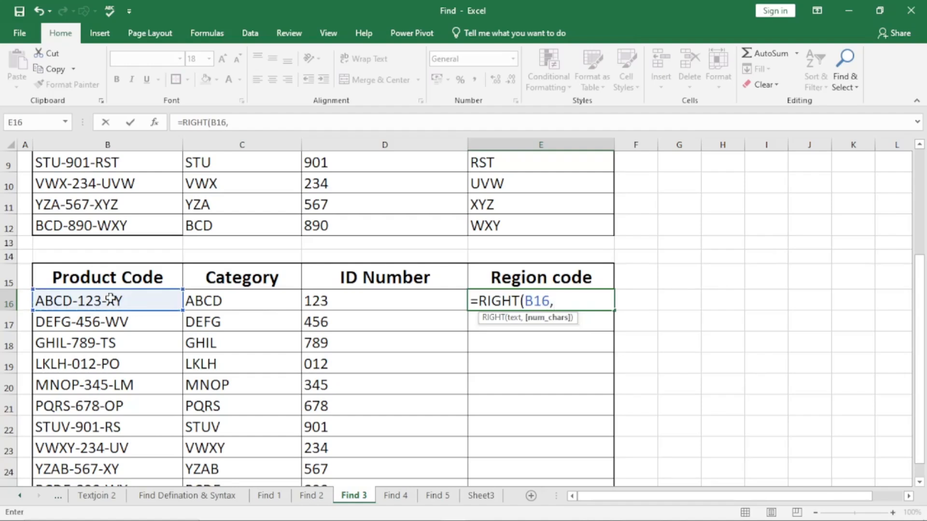
type("2)")
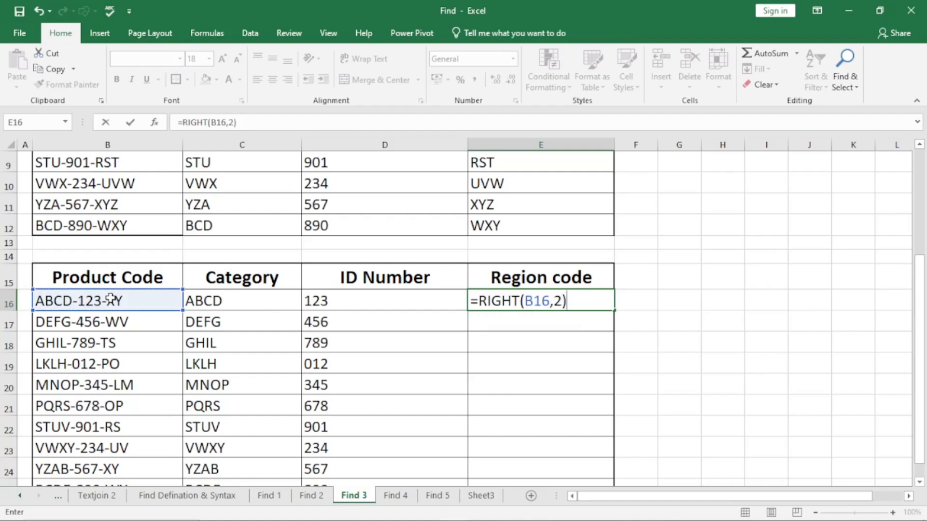
key("Return")
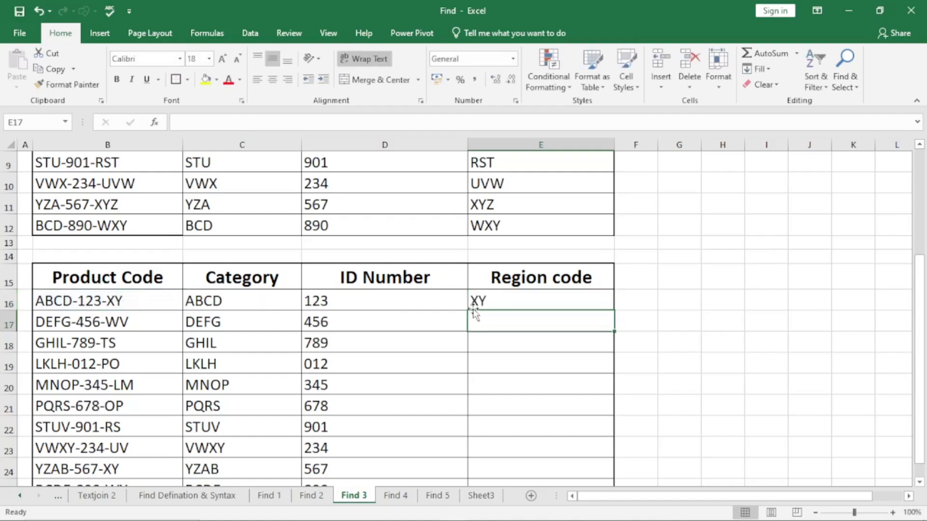
left_click(492, 291)
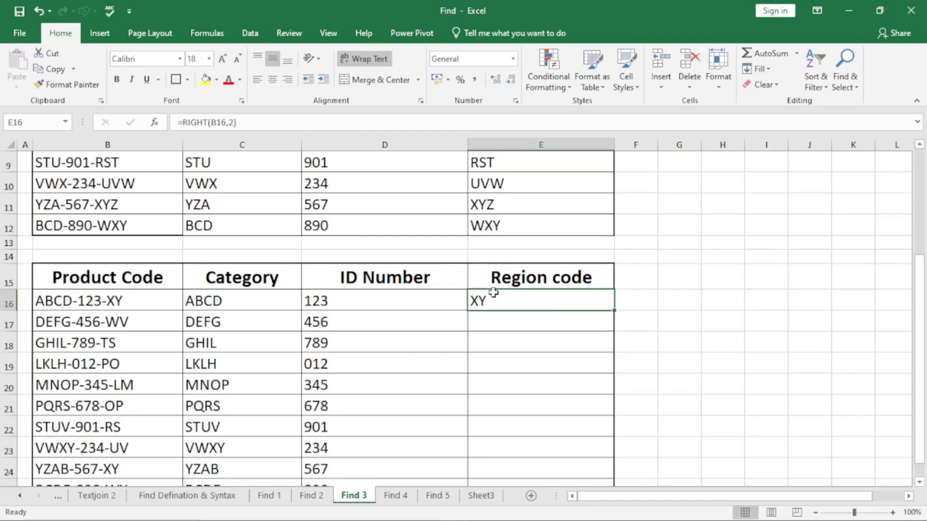
double_click(614, 310)
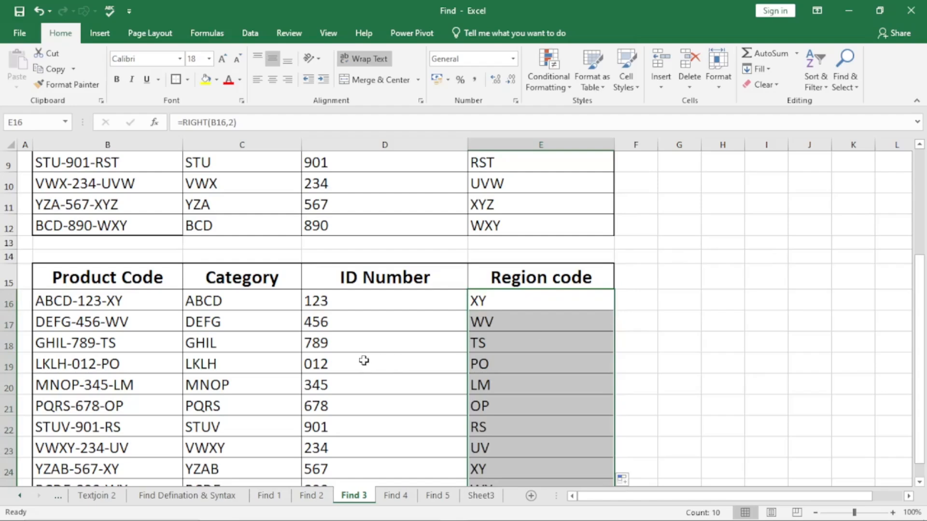
Review the RIGHT, MID and LEFT formulas in row 3 of the first table, checking their character-count arguments without changing them.
scroll(363, 360, "up", 3)
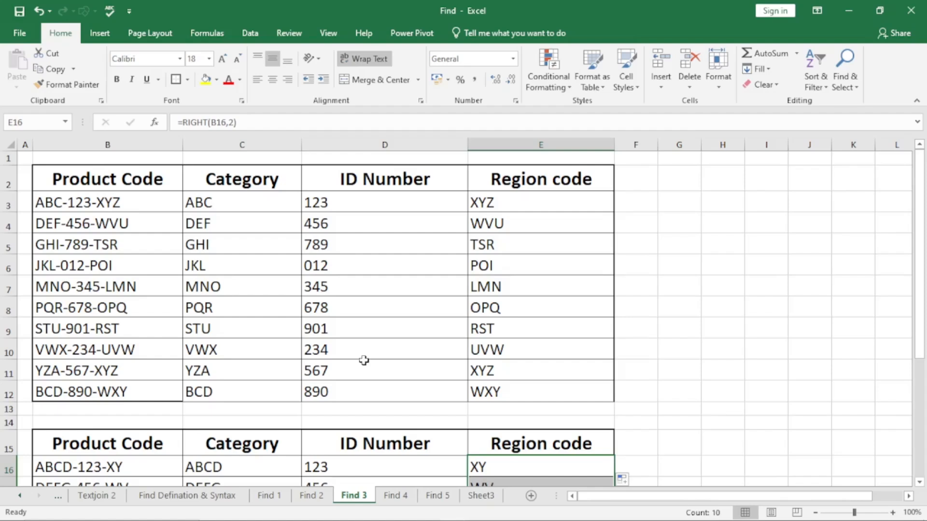
left_click(52, 203)
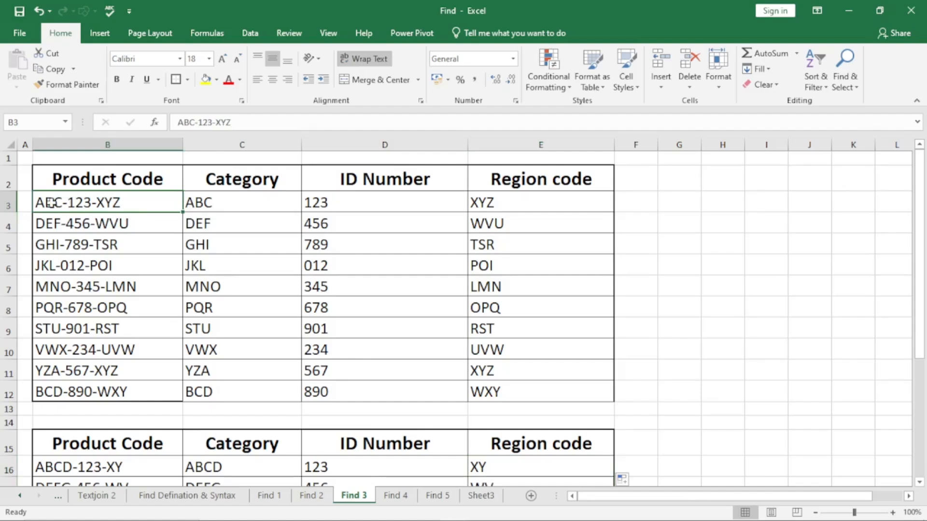
left_click(383, 208)
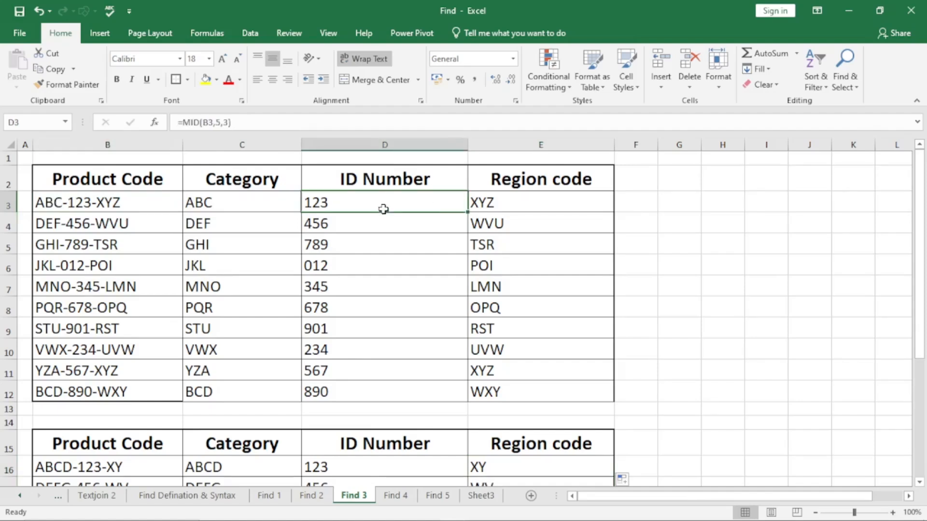
left_click(522, 203)
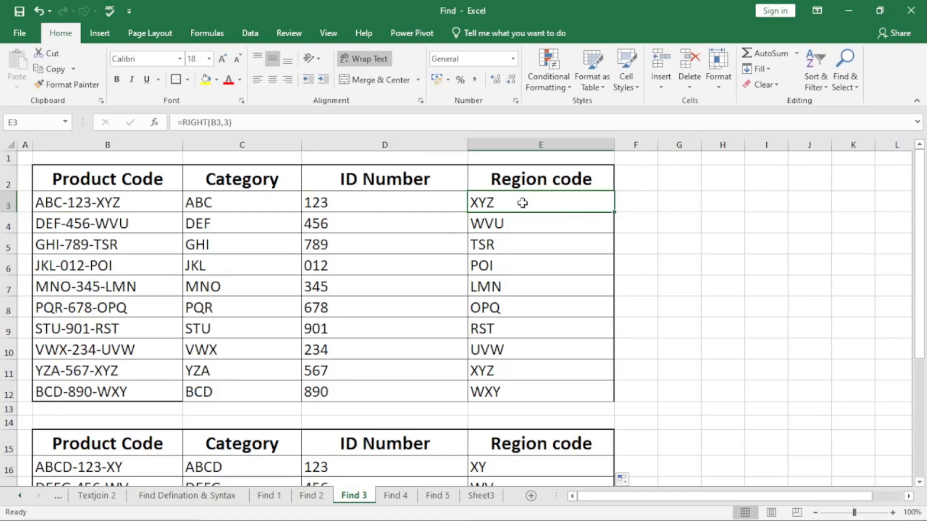
double_click(523, 203)
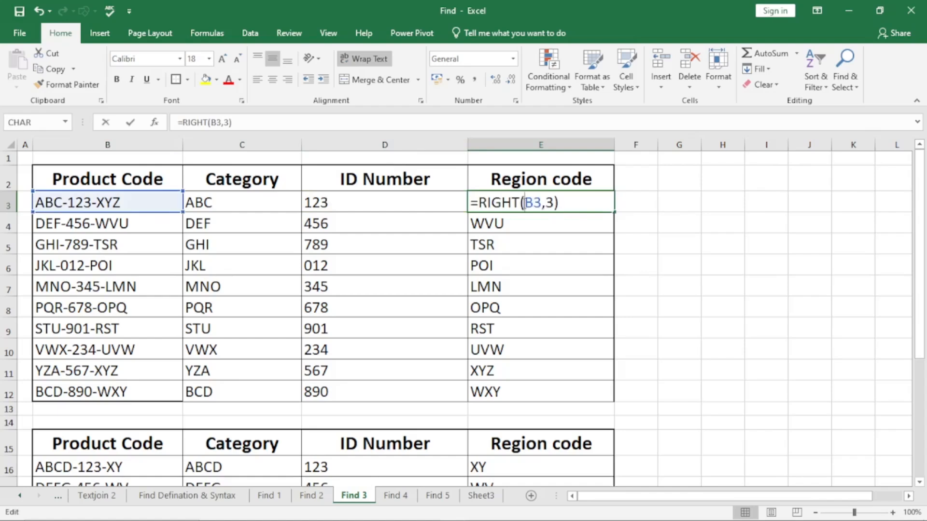
double_click(548, 203)
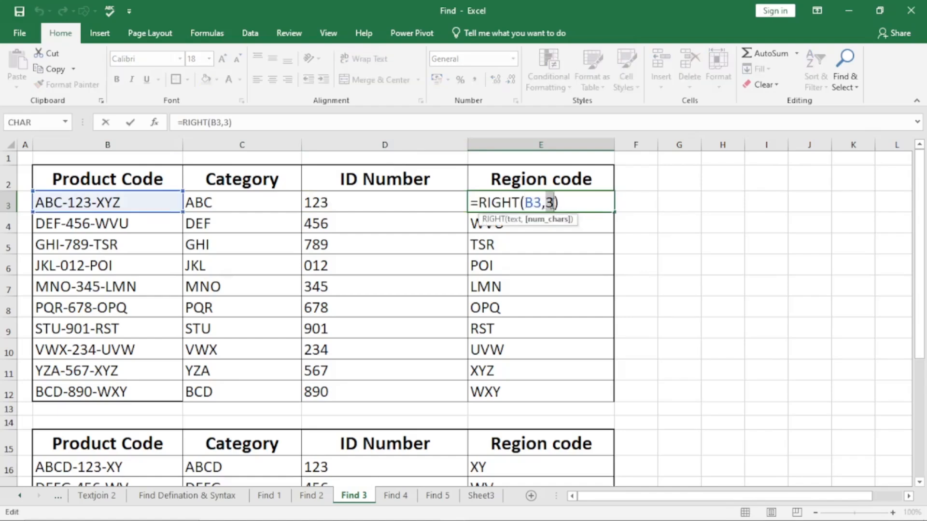
left_click(354, 203)
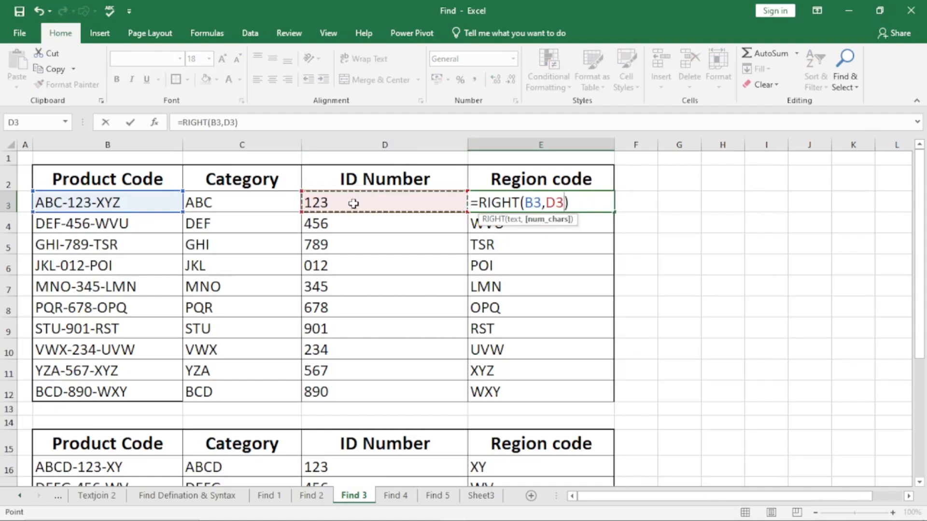
key("Escape")
double_click(366, 201)
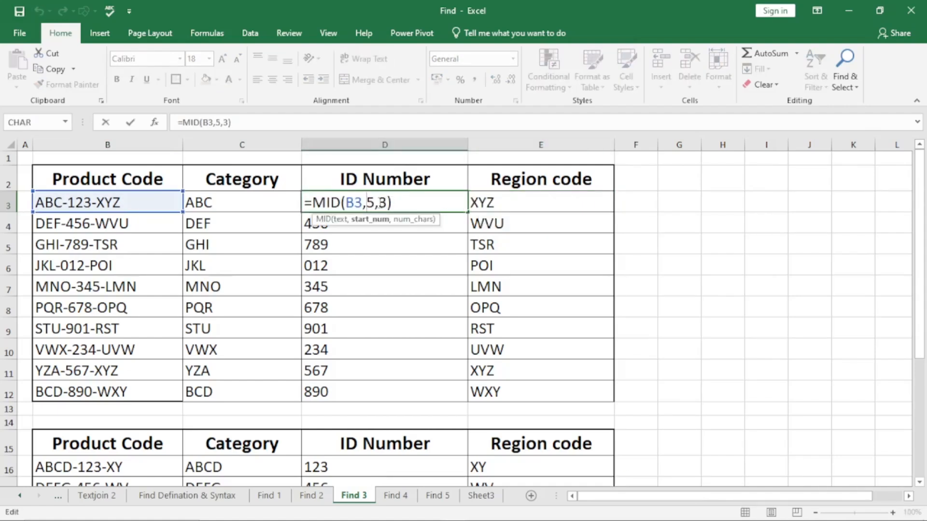
double_click(383, 202)
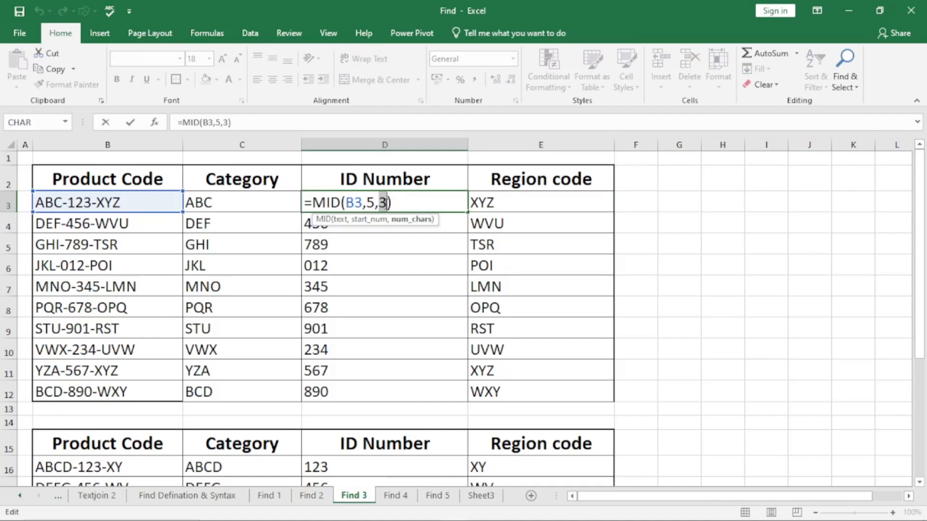
key("Escape")
double_click(261, 203)
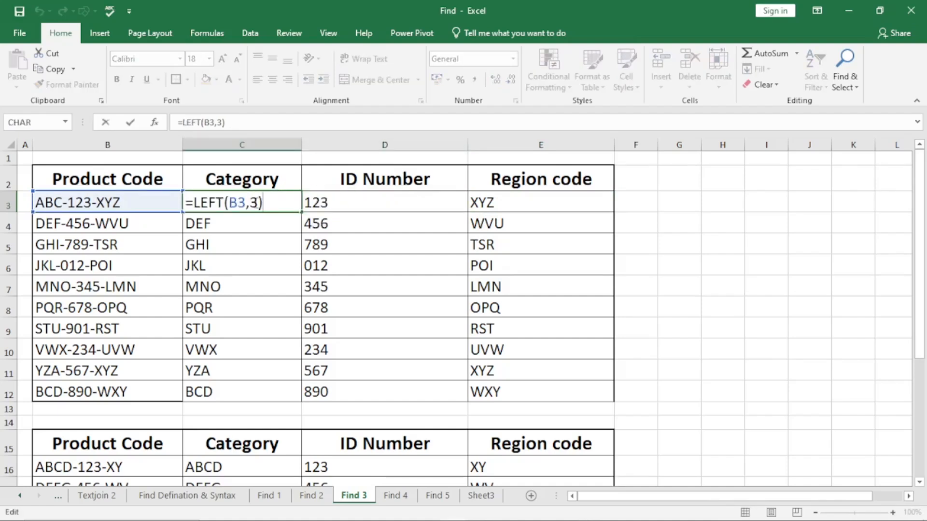
left_click(257, 202)
key("Escape")
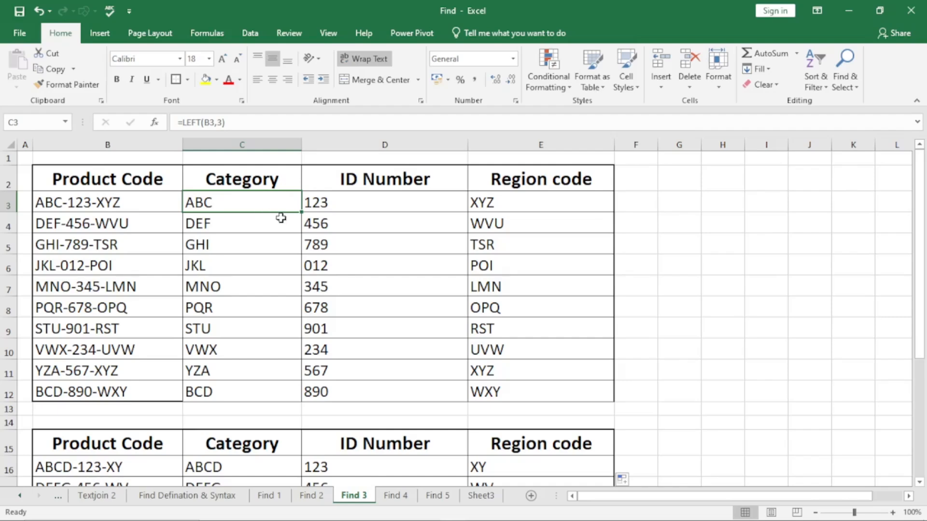
Review the RIGHT, LEFT and MID formulas in row 16 of the second table, checking their fixed arguments without changing them.
scroll(330, 238, "down", 5)
scroll(329, 239, "up", 3)
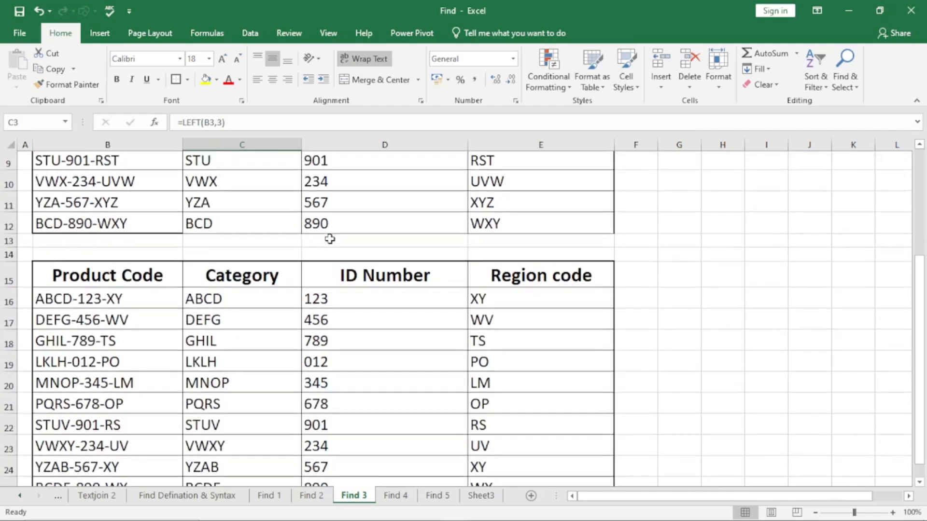
left_click(918, 482)
left_click(919, 482)
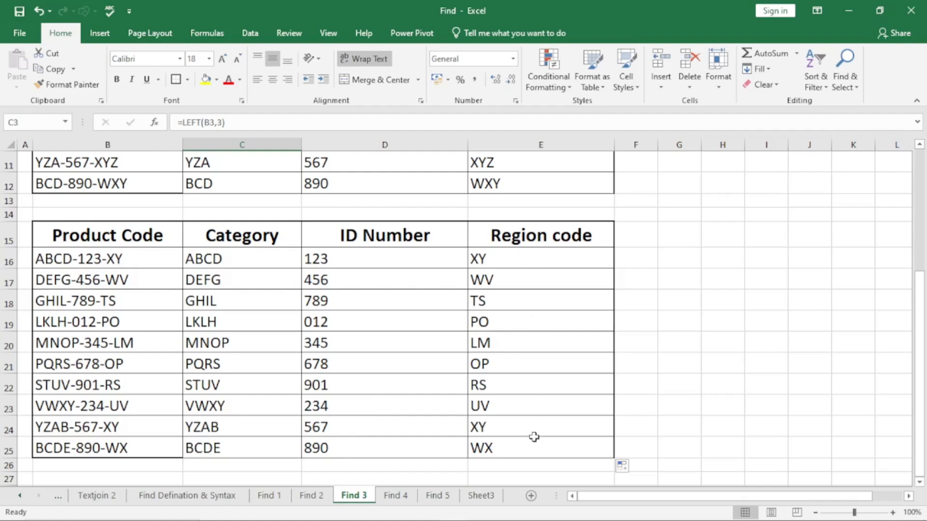
left_click(512, 253)
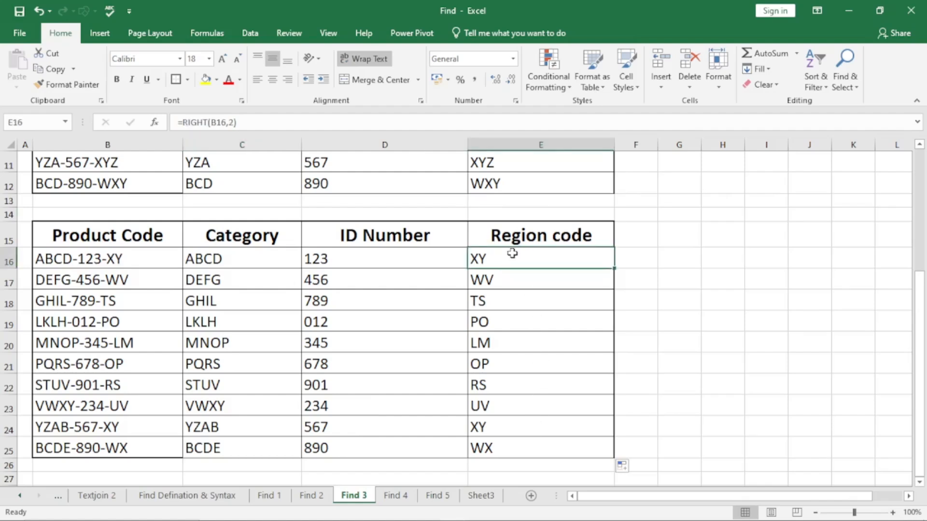
left_click(218, 260)
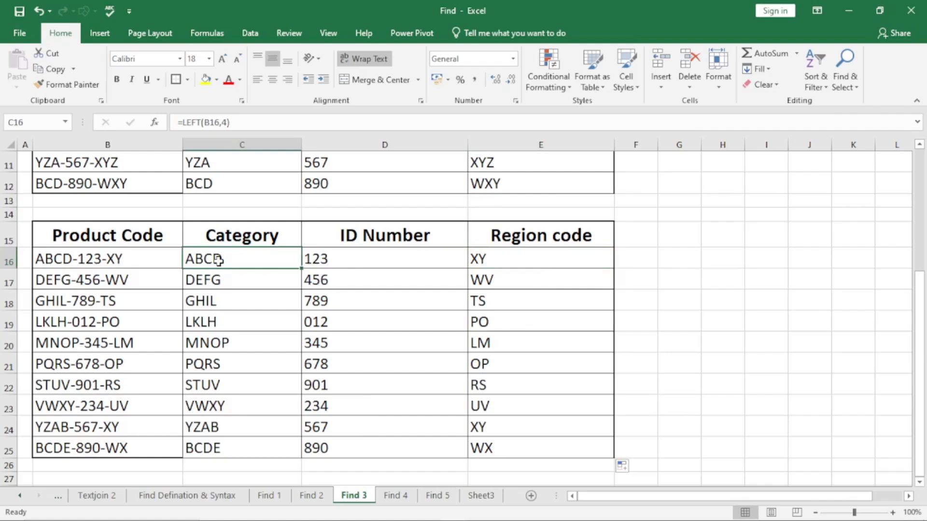
double_click(219, 261)
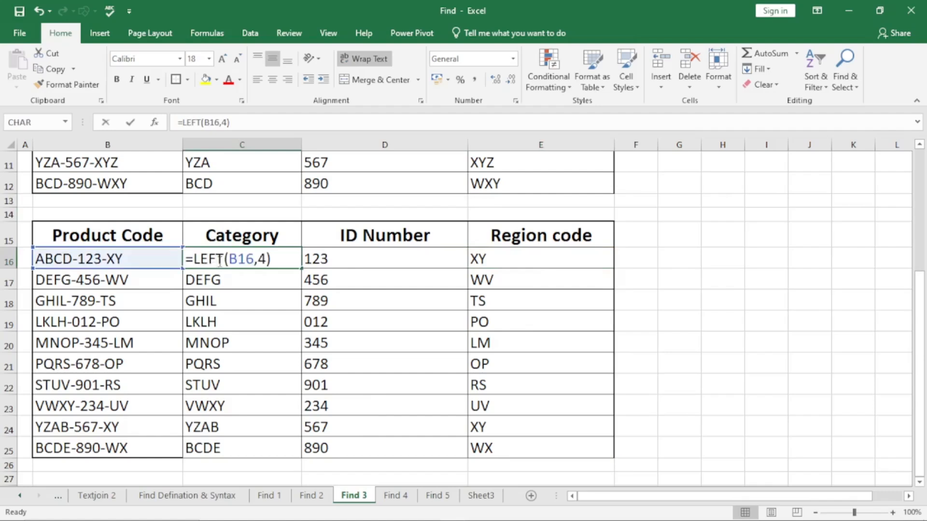
double_click(376, 260)
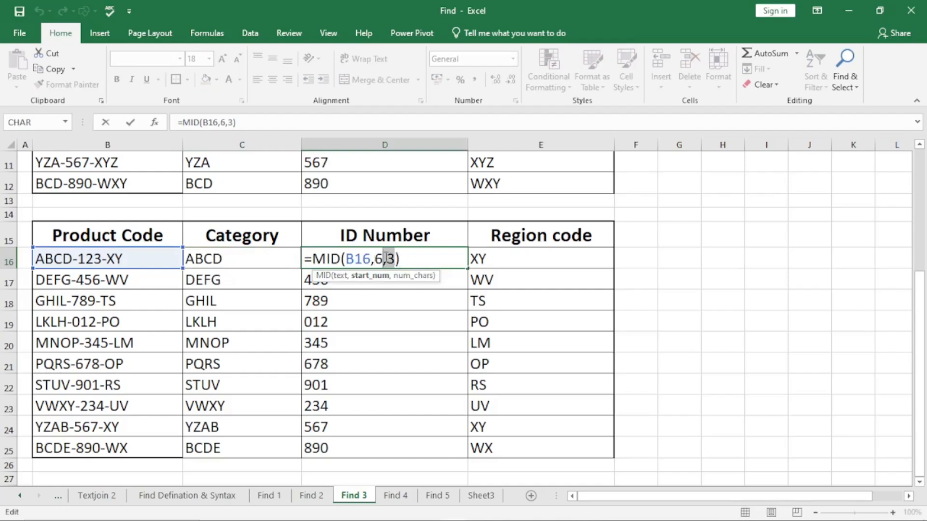
key("ctrl+Return")
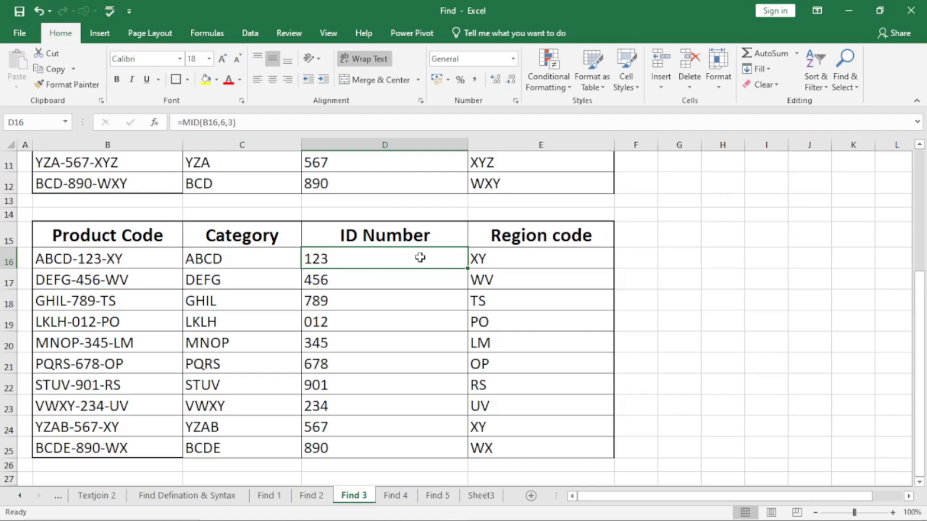
Switch to the Find 4 sheet and look over the product codes in B2:B11 and the 1st, 2nd and 3rd headers.
left_click(399, 498)
left_click(189, 191)
left_click_drag(79, 202, 83, 415)
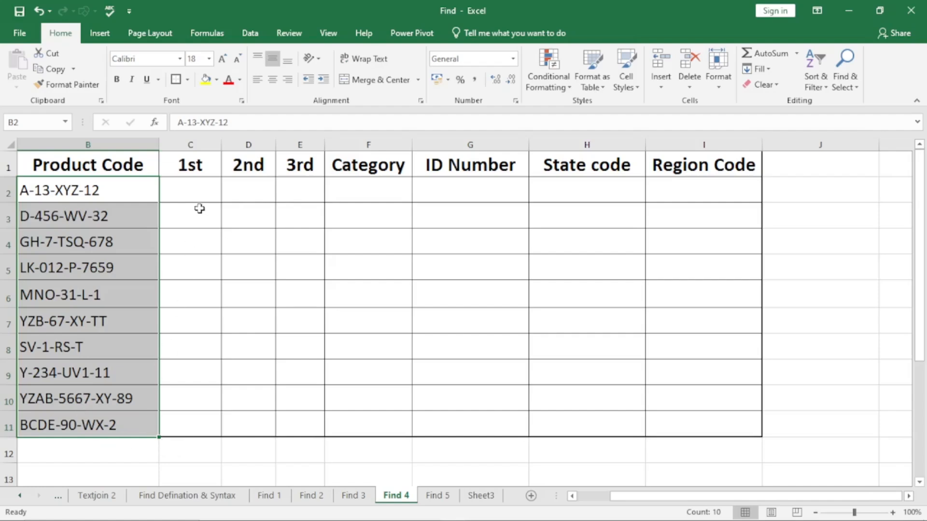
left_click(196, 169)
left_click(236, 162)
left_click(315, 164)
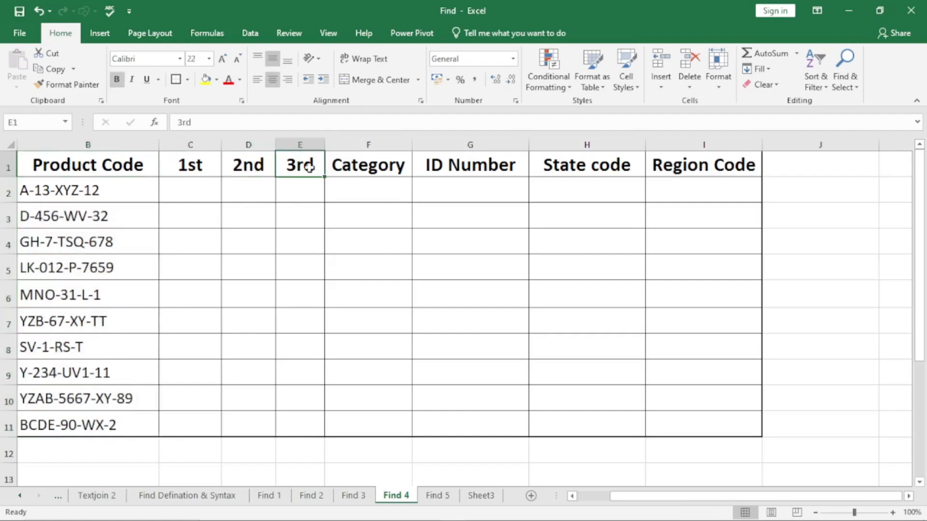
Enter =FIND("-",B2) in C2 to locate the first hyphen in the product code.
left_click(189, 188)
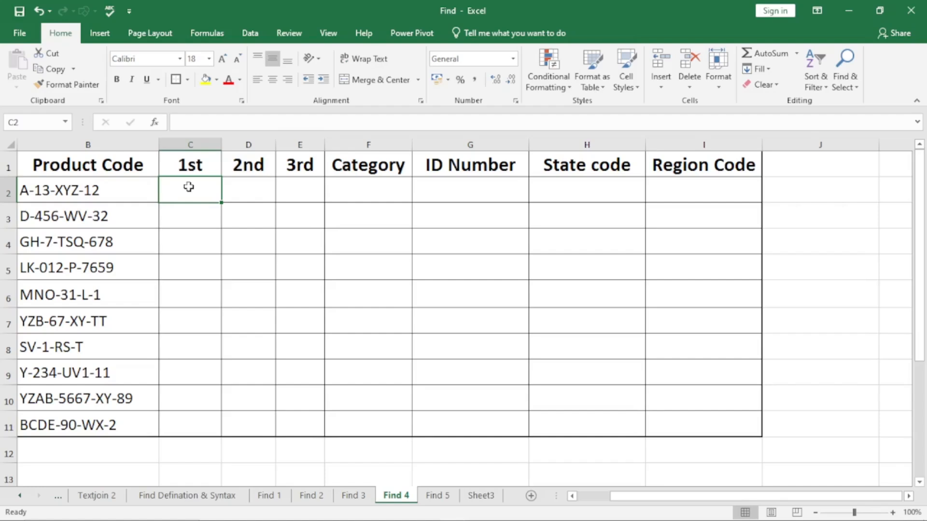
type("=find")
key("Tab")
type("\"-\",")
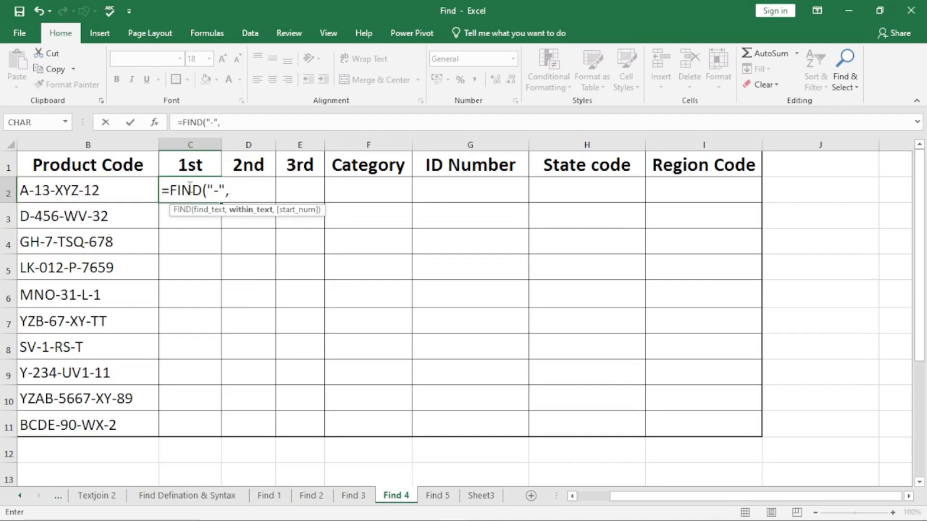
left_click(87, 191)
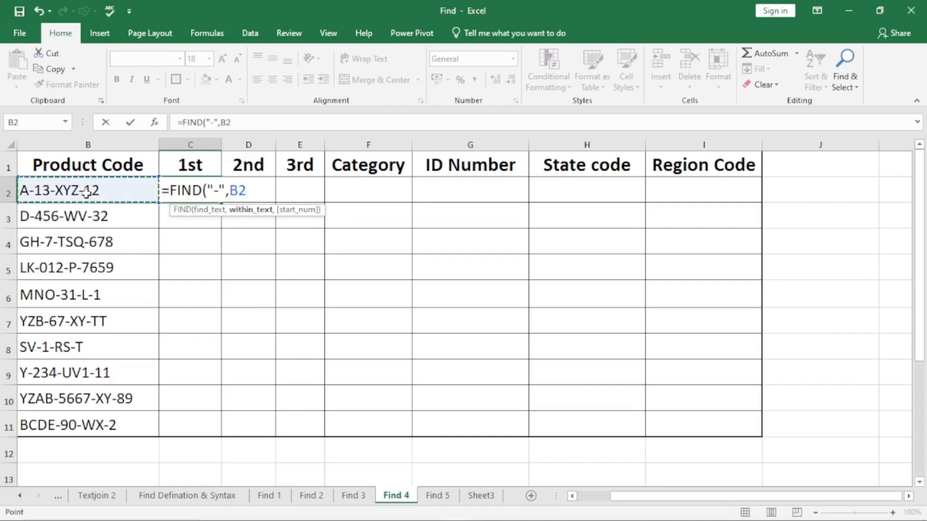
type(")")
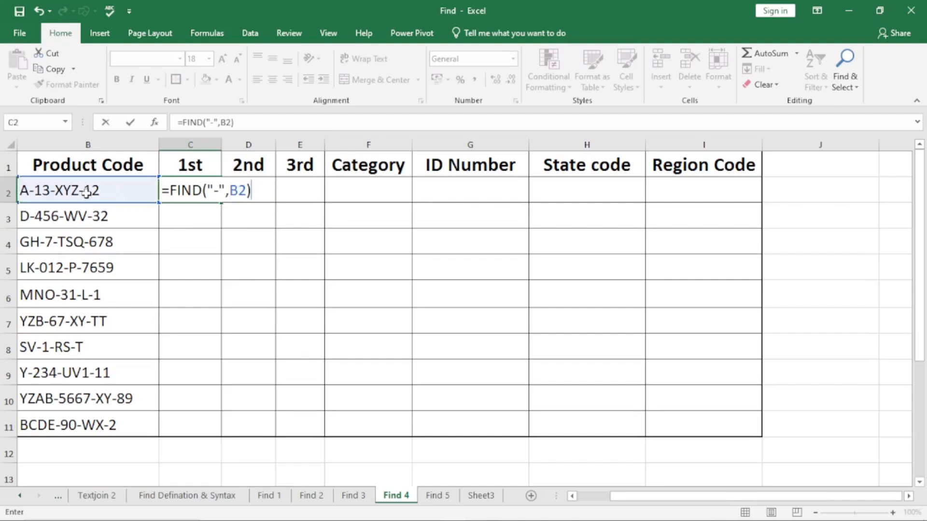
key("Return")
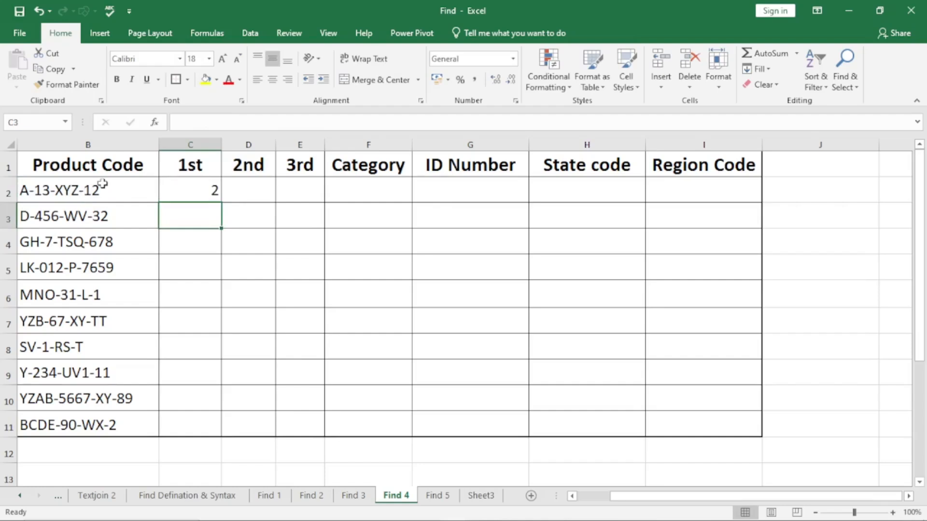
Fill the C2 formula down the 1st column to C11 and spot-check the copies in C4, C6 and C8.
left_click(175, 192)
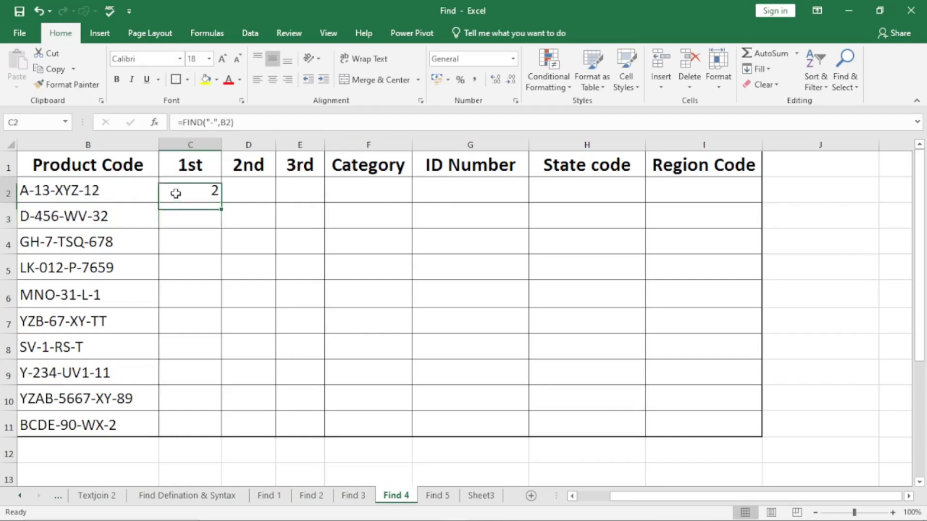
double_click(222, 202)
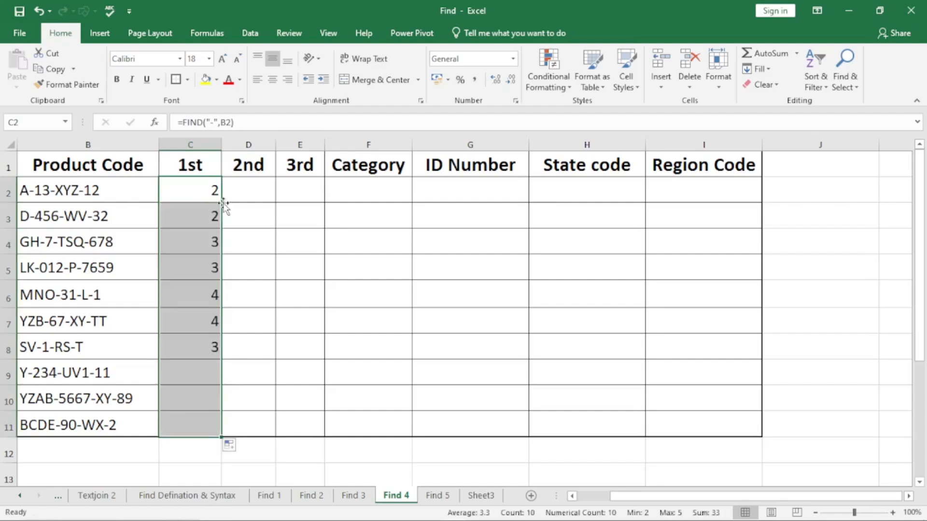
left_click(195, 233)
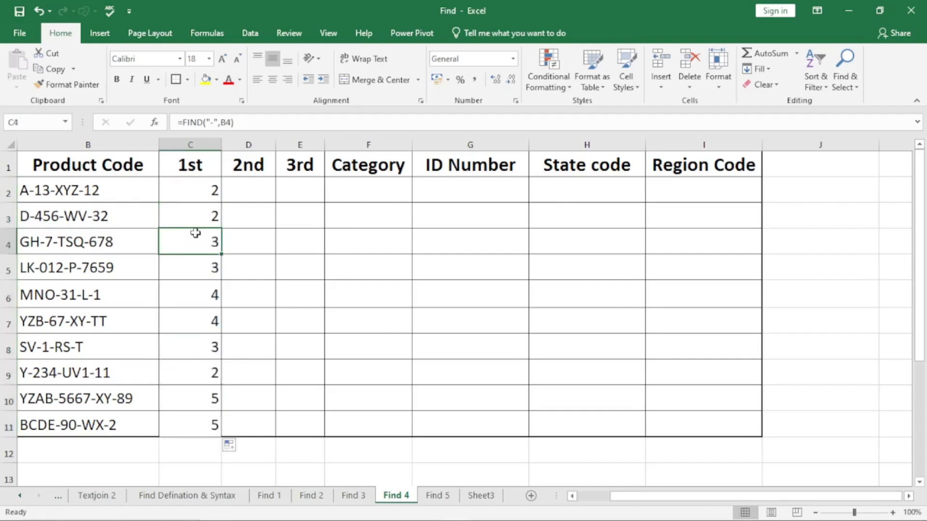
left_click(199, 301)
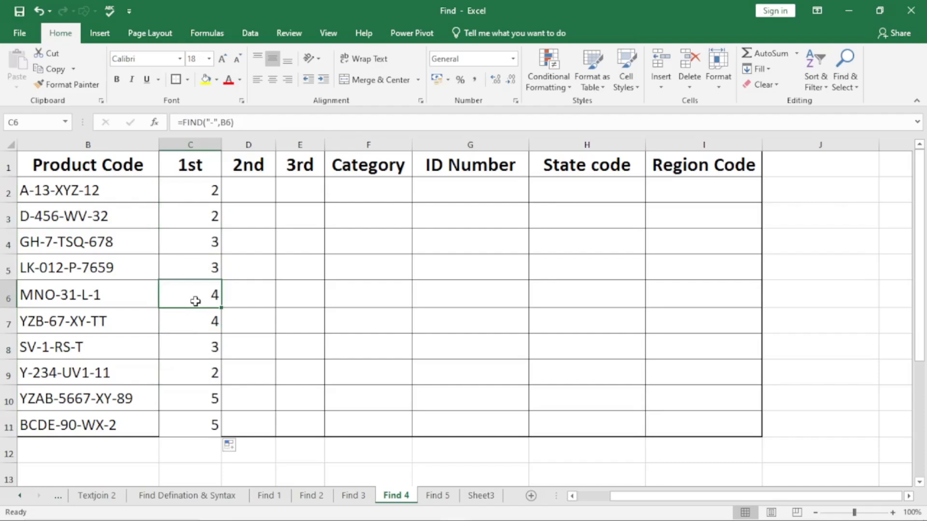
left_click(202, 351)
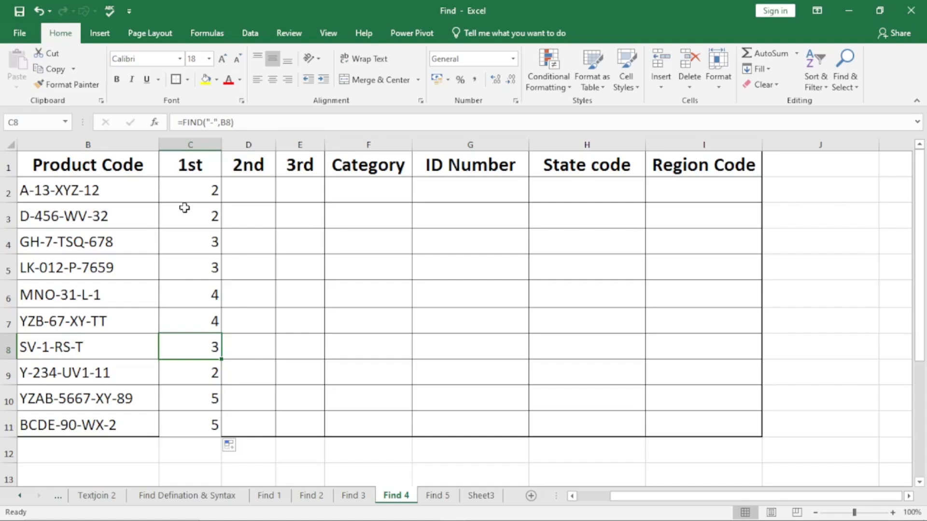
Enter =FIND("-",B2,3) in D2 to locate the second hyphen, starting the search at character 3.
left_click_drag(93, 193, 83, 427)
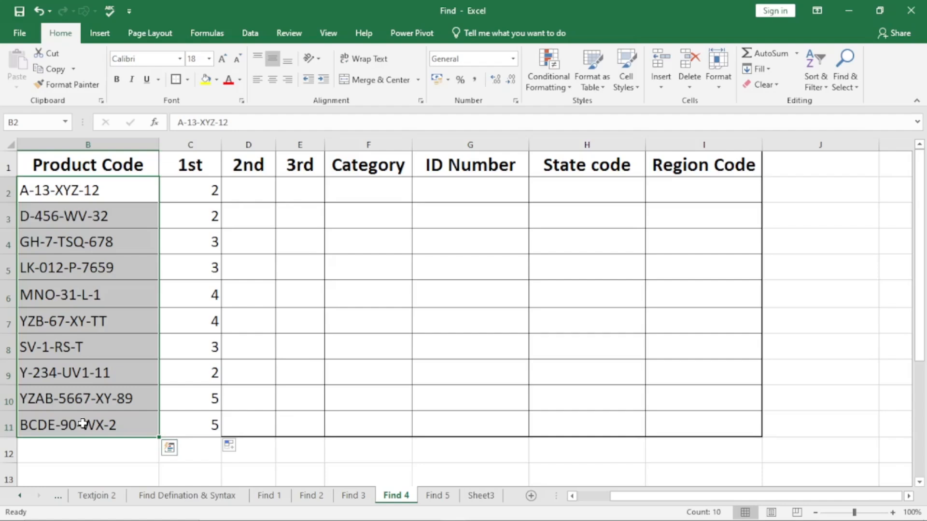
left_click(257, 189)
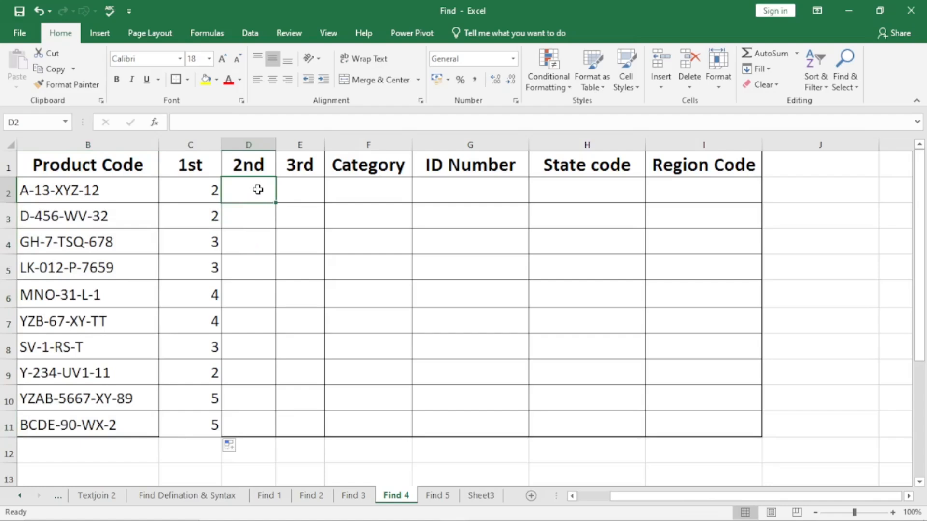
type("=")
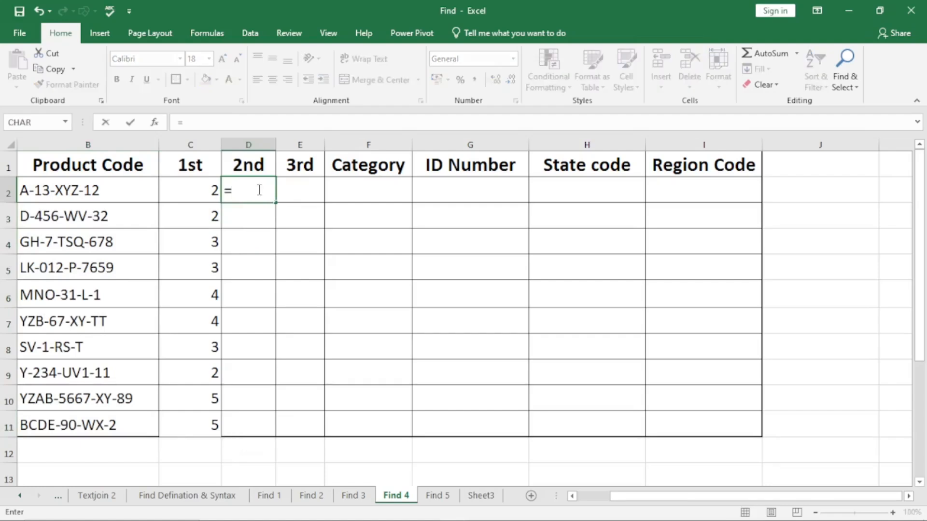
type("find")
key("Tab")
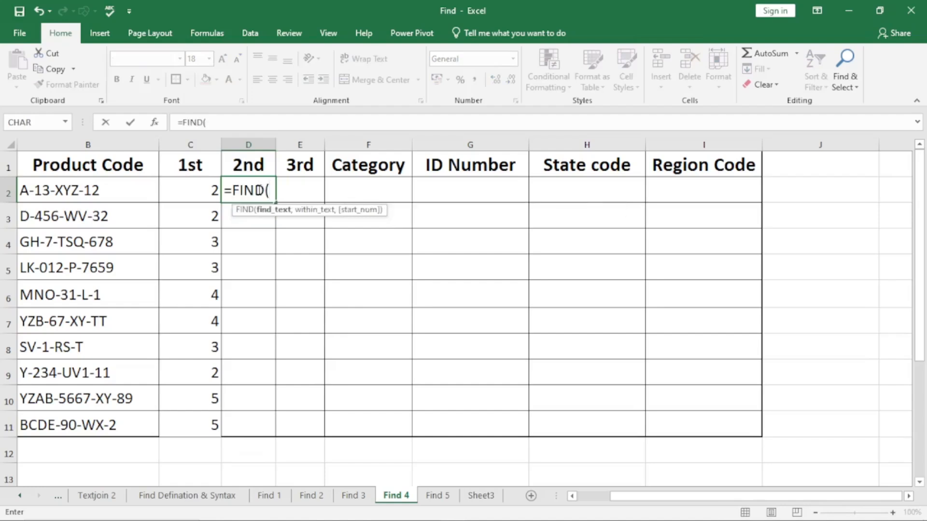
type("\"-\",")
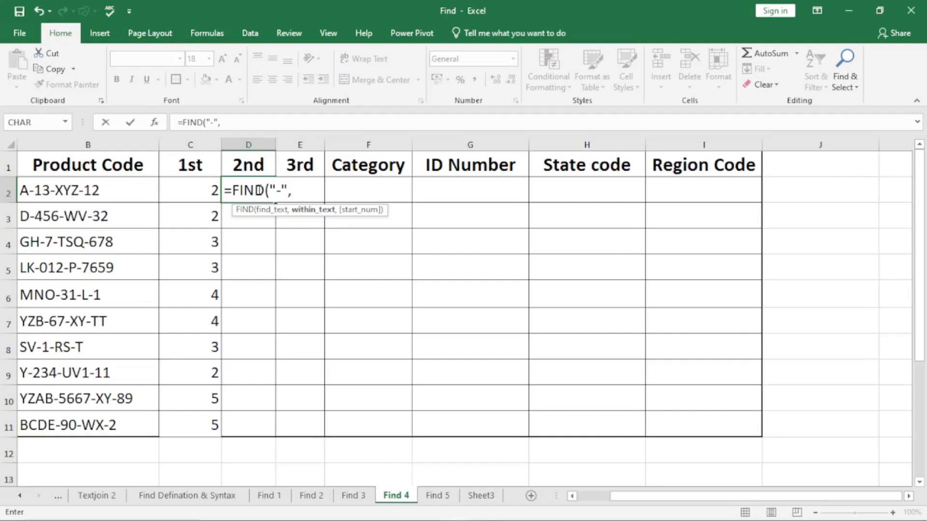
left_click(106, 192)
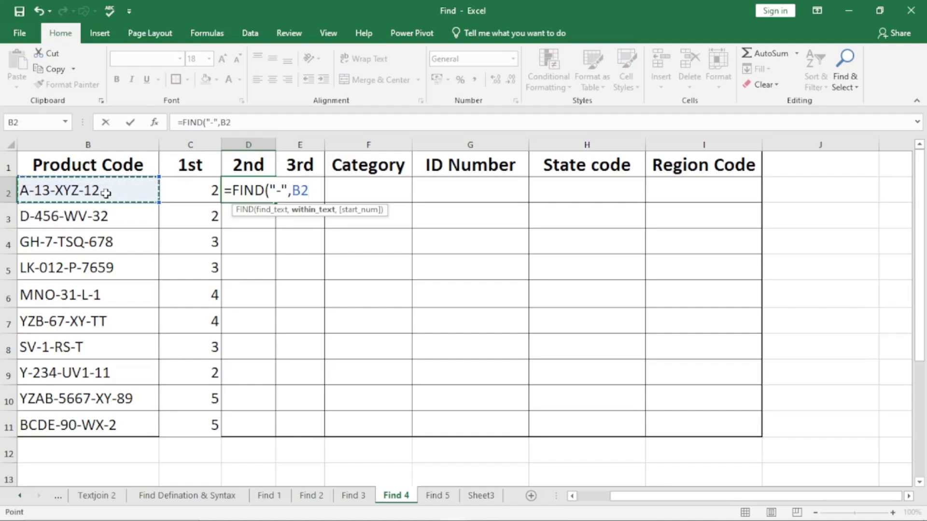
type(",")
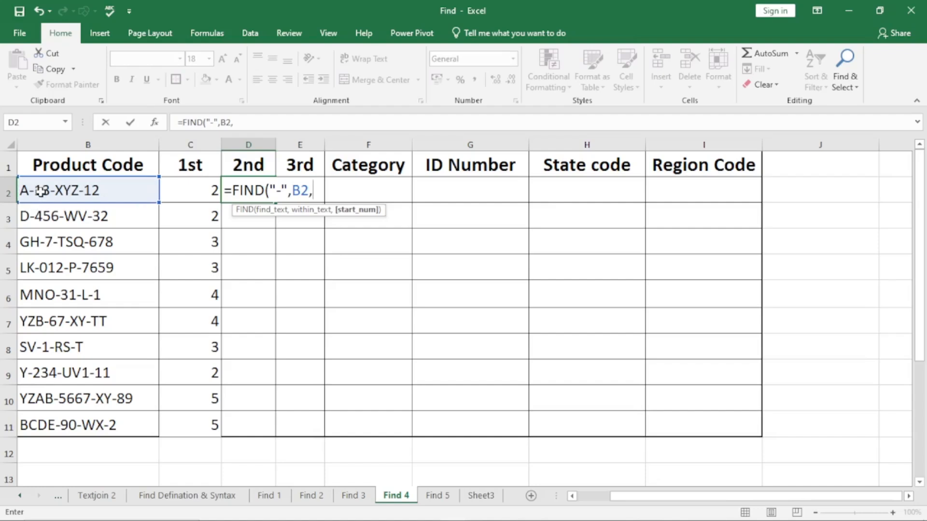
type("3)")
key("Return")
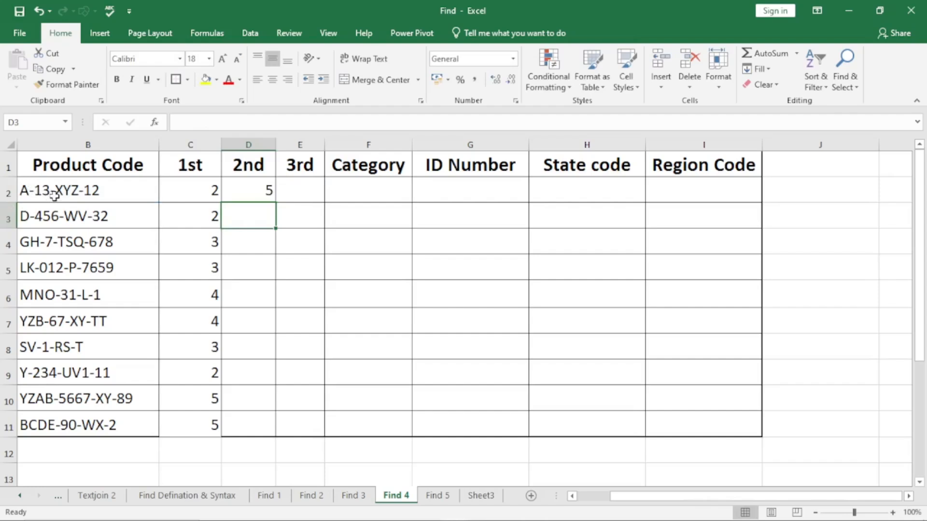
Check the FIND formula in D2 without changing it, and fill it down the 2nd column to D4.
double_click(254, 191)
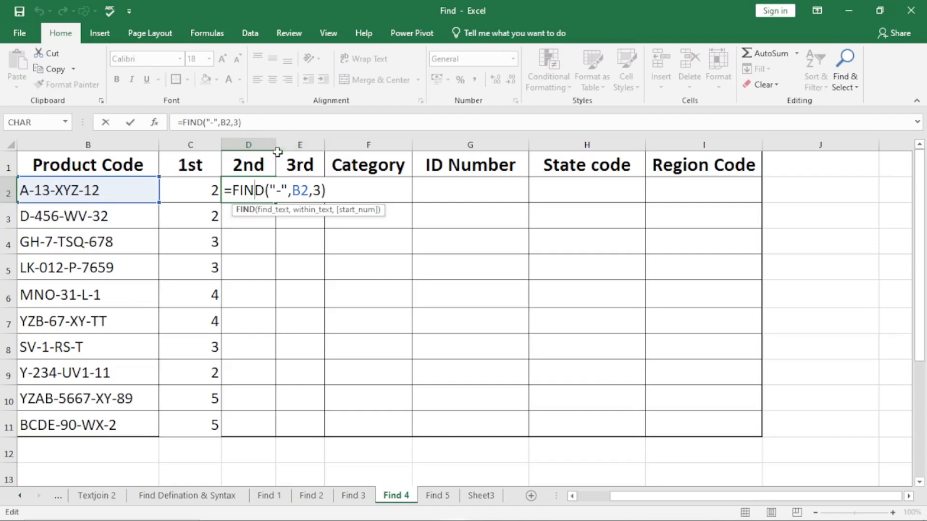
left_click(351, 188)
key("Return")
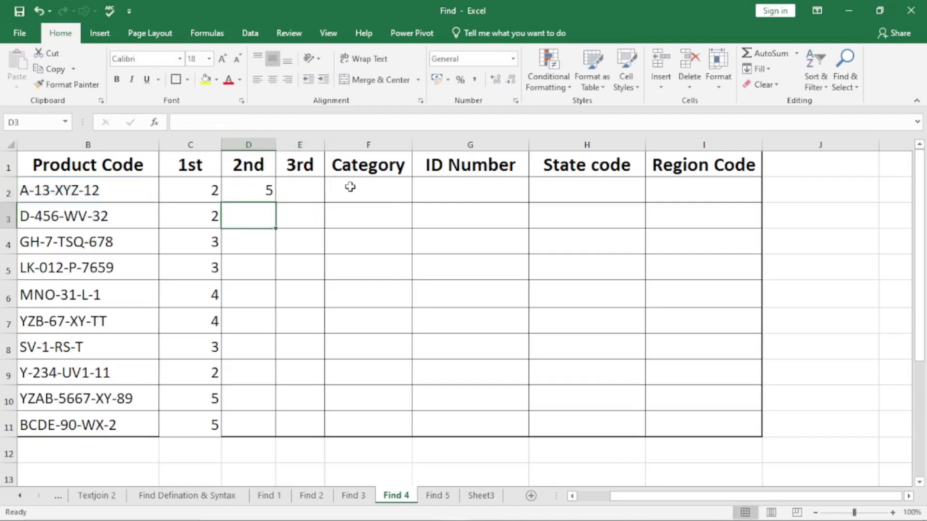
left_click(271, 196)
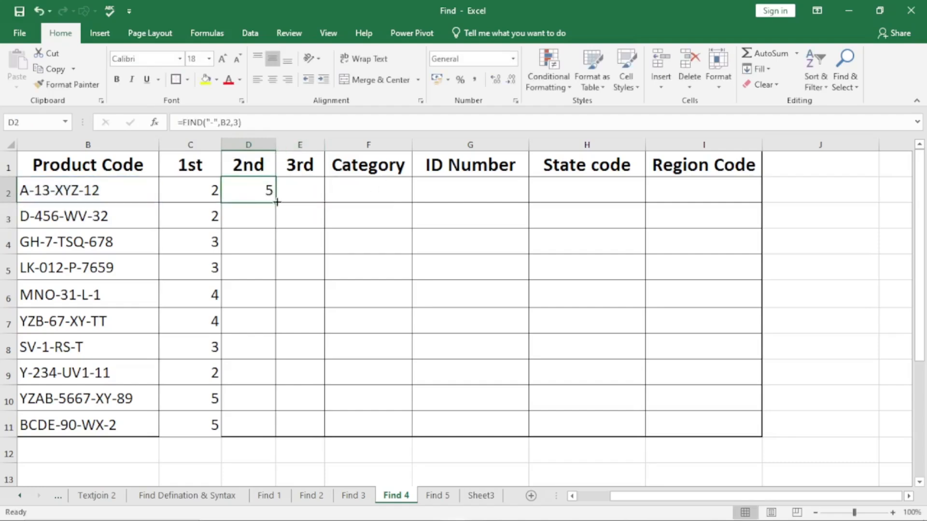
left_click_drag(275, 201, 276, 224)
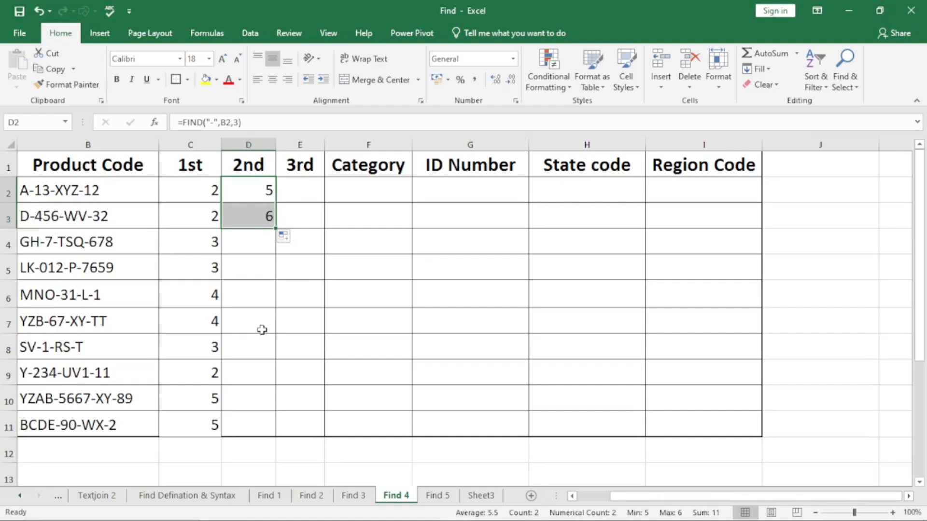
left_click_drag(275, 229, 275, 252)
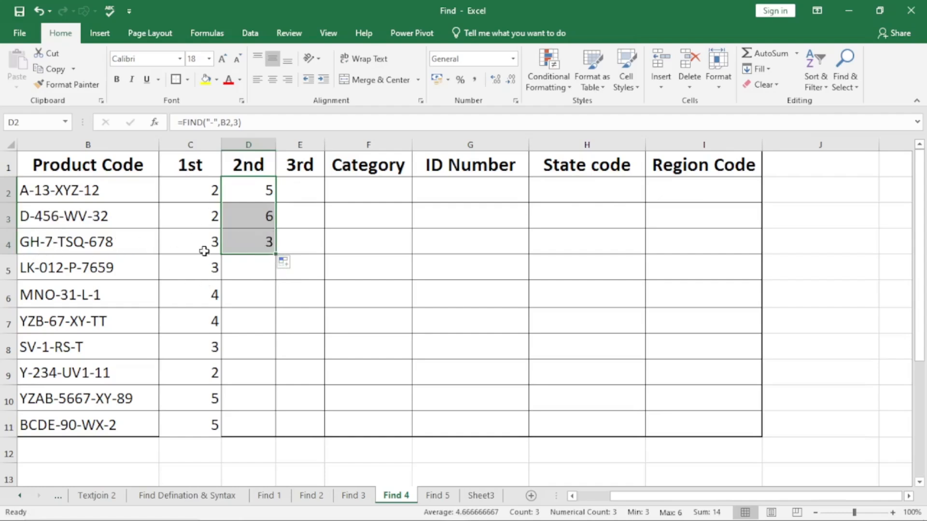
Check the copied formulas in D3 and D4, and extend the formula from D4 down to D6.
left_click(259, 233)
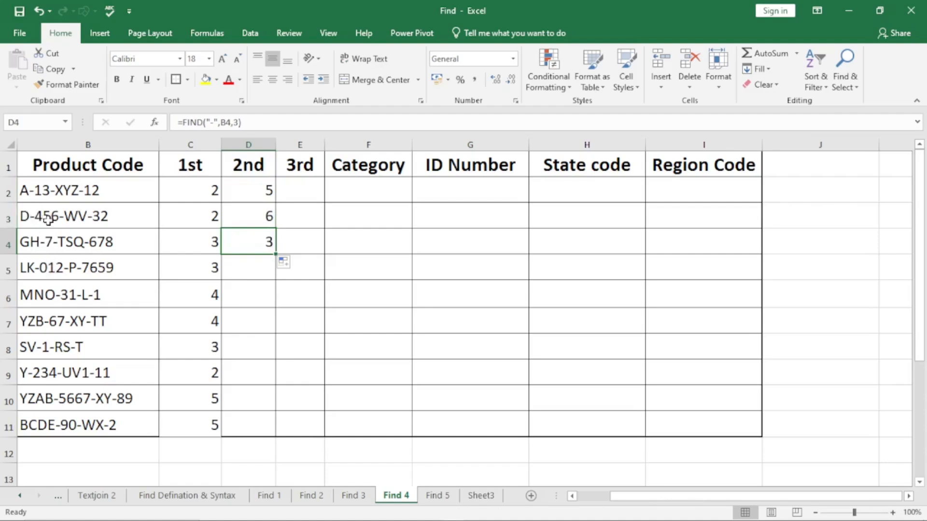
left_click(265, 213)
left_click(269, 242)
left_click_drag(275, 255, 275, 273)
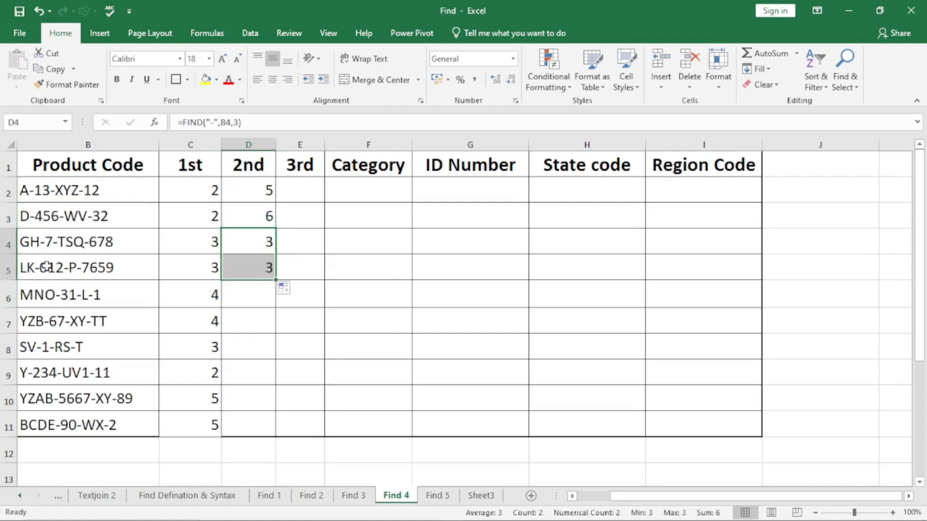
left_click_drag(276, 279, 275, 304)
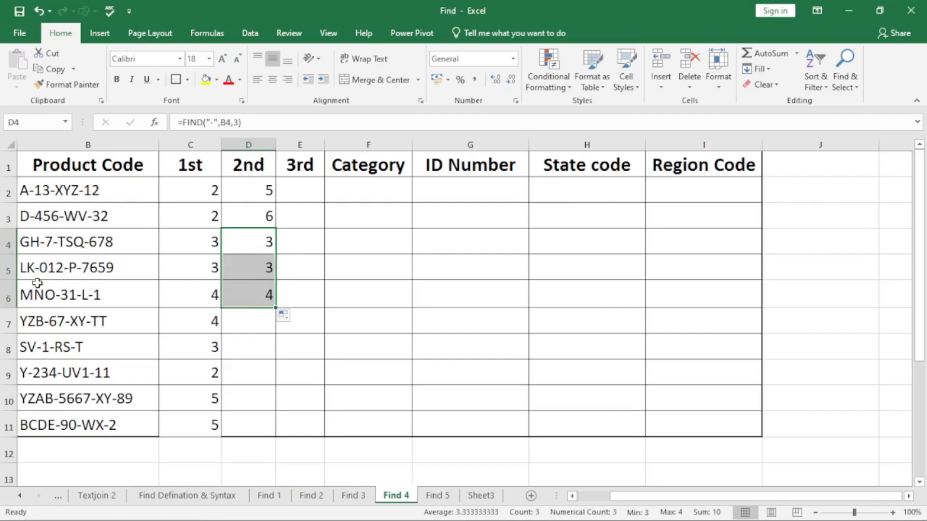
Extend the FIND formula in the 2nd column from D6 down to D8.
left_click_drag(276, 307, 276, 332)
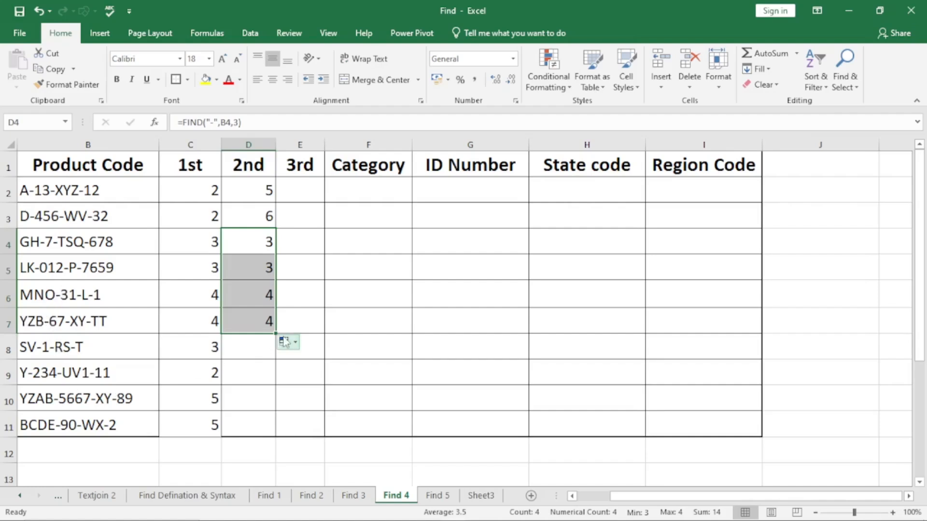
left_click_drag(277, 332, 278, 351)
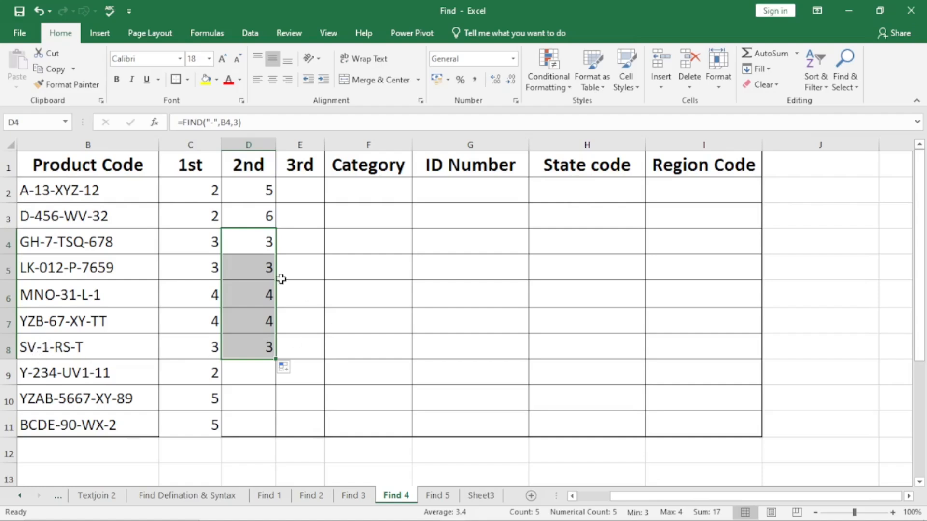
Clear the contents of D2:D8 in the 2nd column.
left_click_drag(248, 189, 261, 348)
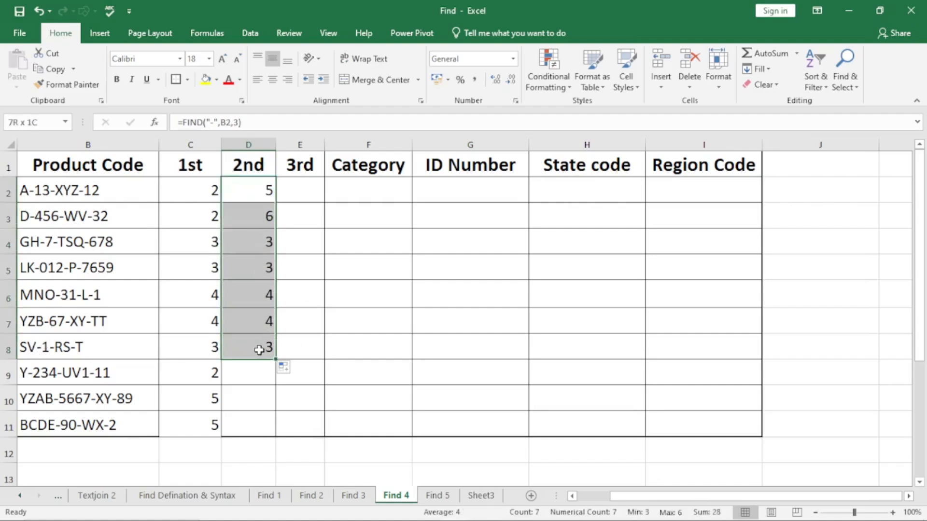
right_click(249, 189)
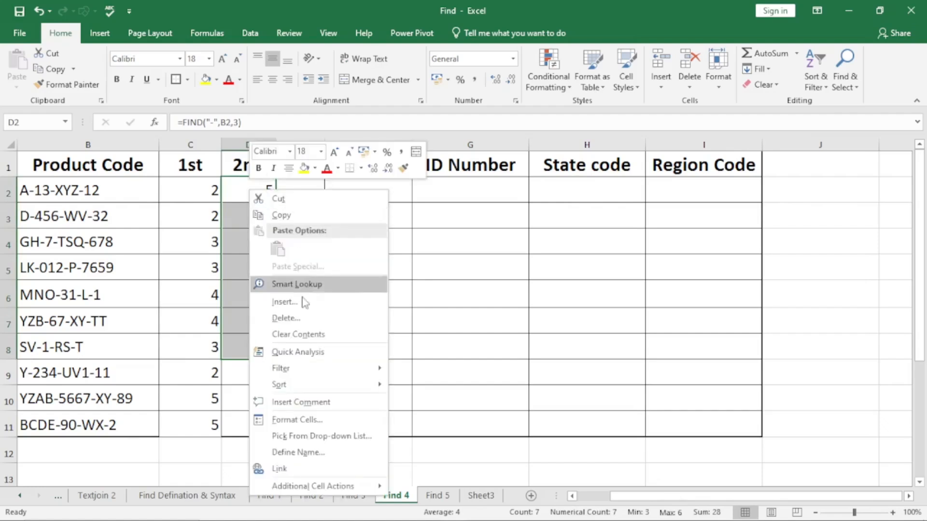
left_click(306, 335)
Begin a new FIND formula in D2 with "-" as the text to find and B2 as the text to search.
left_click(251, 191)
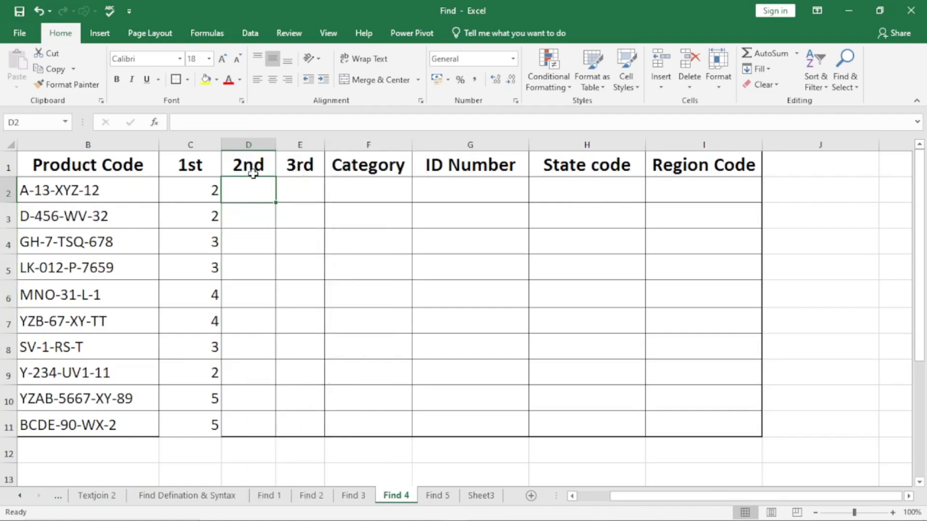
type("=find")
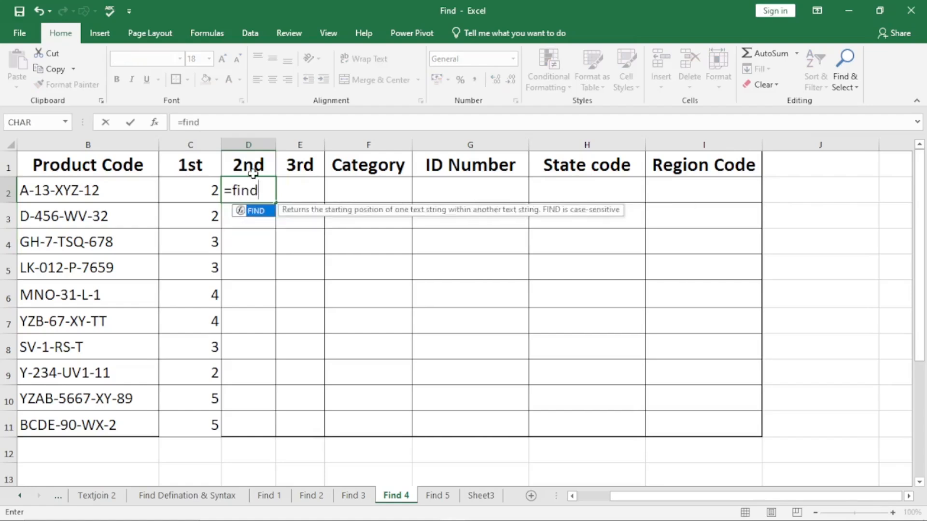
key("Tab")
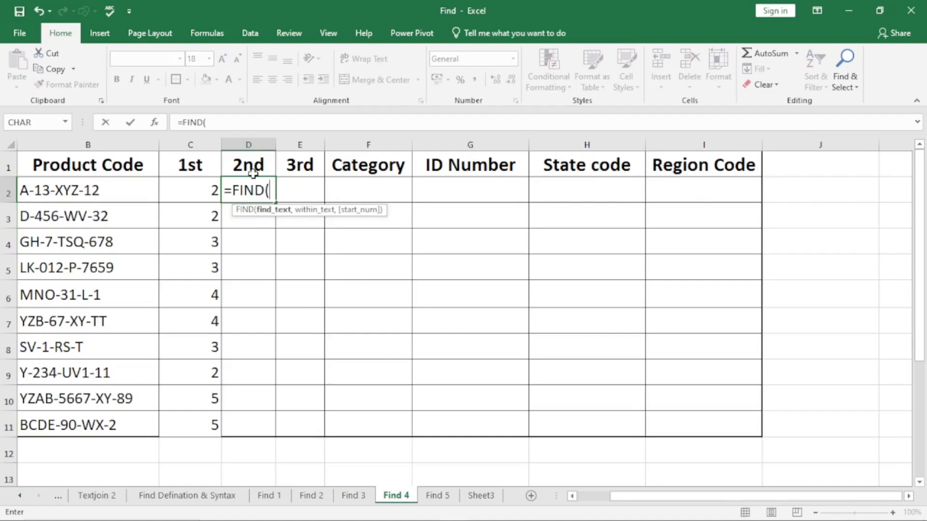
type("\"-\",")
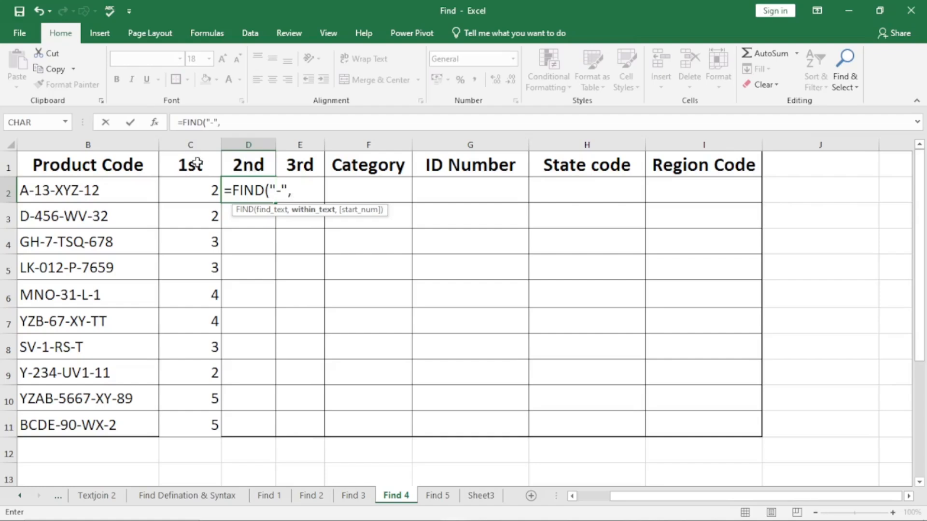
left_click(113, 193)
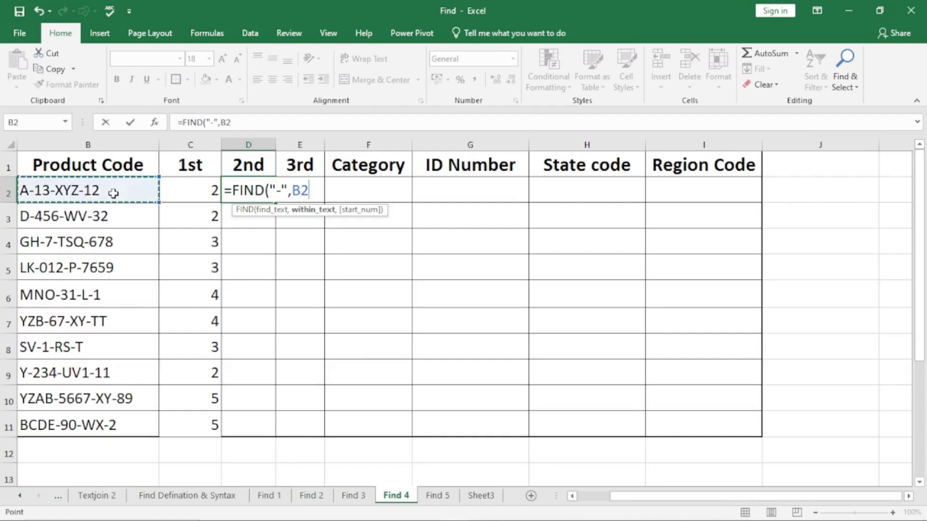
type(",")
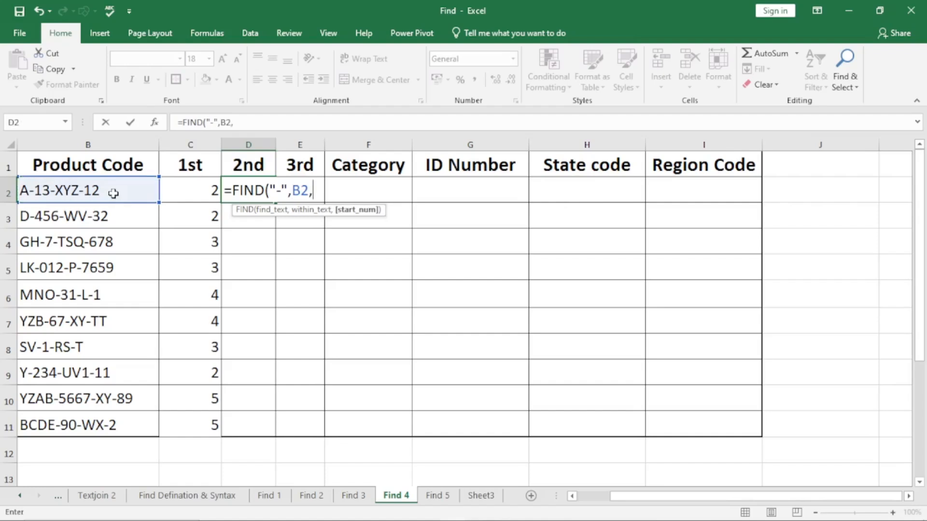
Use a nested FIND("-",B2)+1 as the start number and complete D2 as =FIND("-",B2,FIND("-",B2)+1).
type("find")
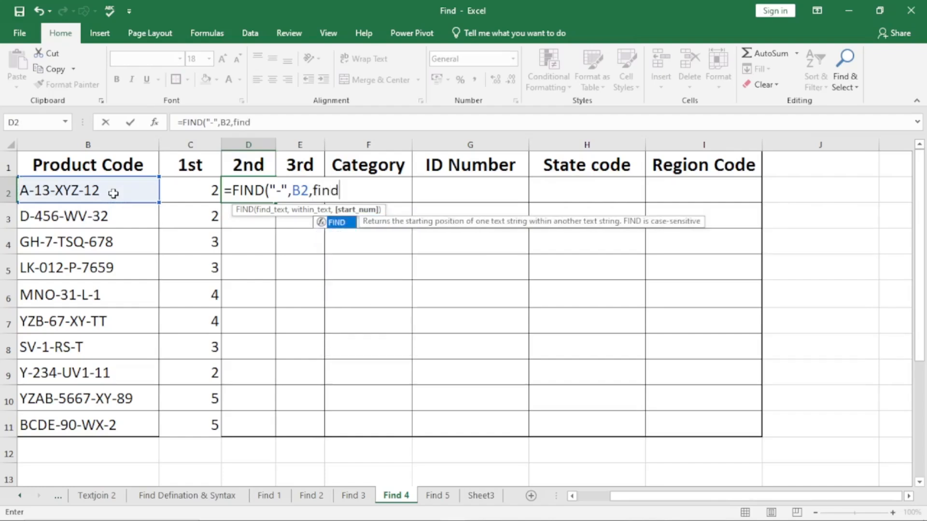
key("Tab")
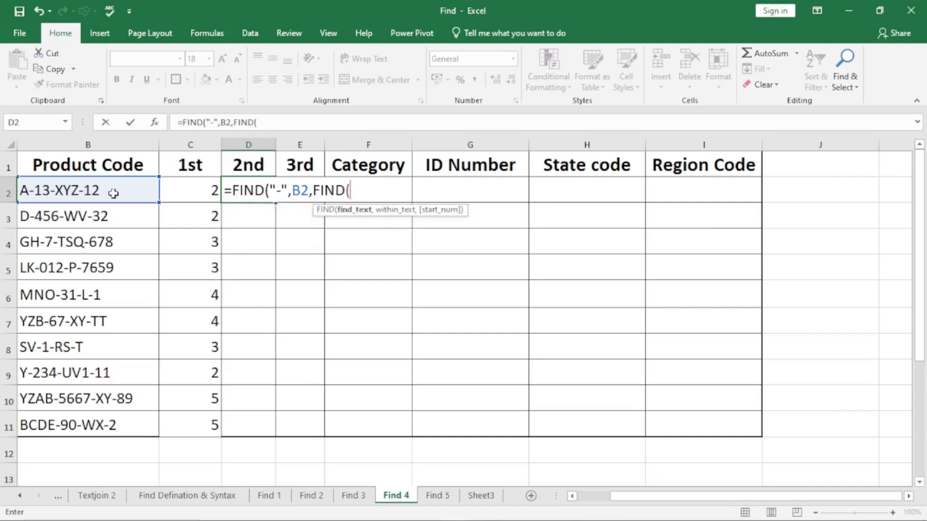
type("\"-")
type("\",")
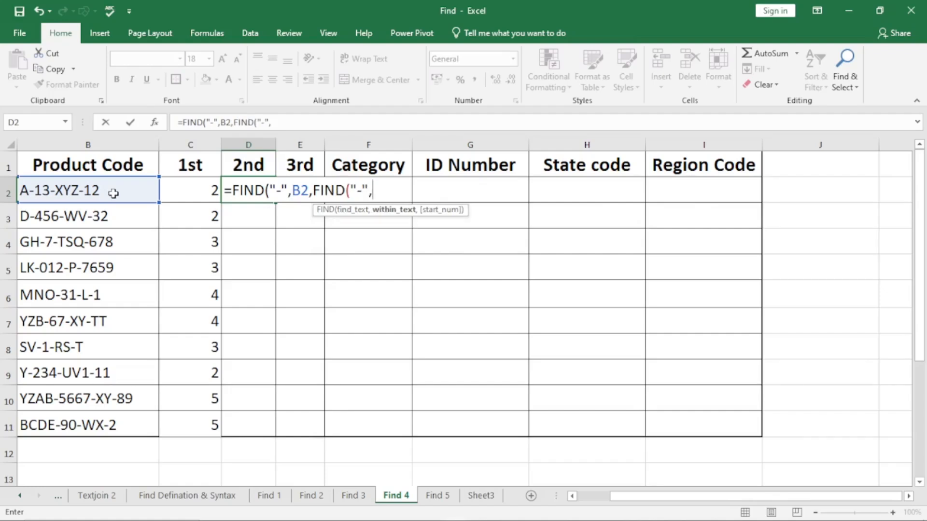
left_click(113, 193)
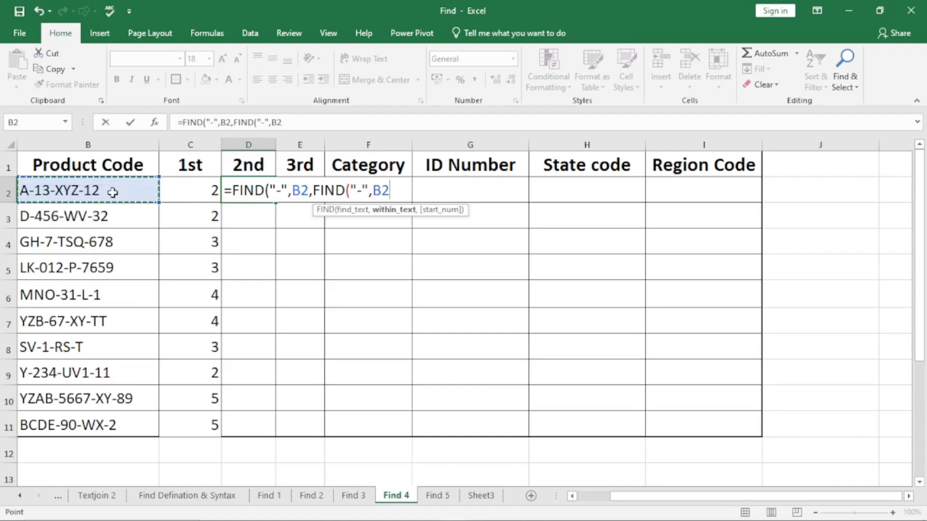
type(")")
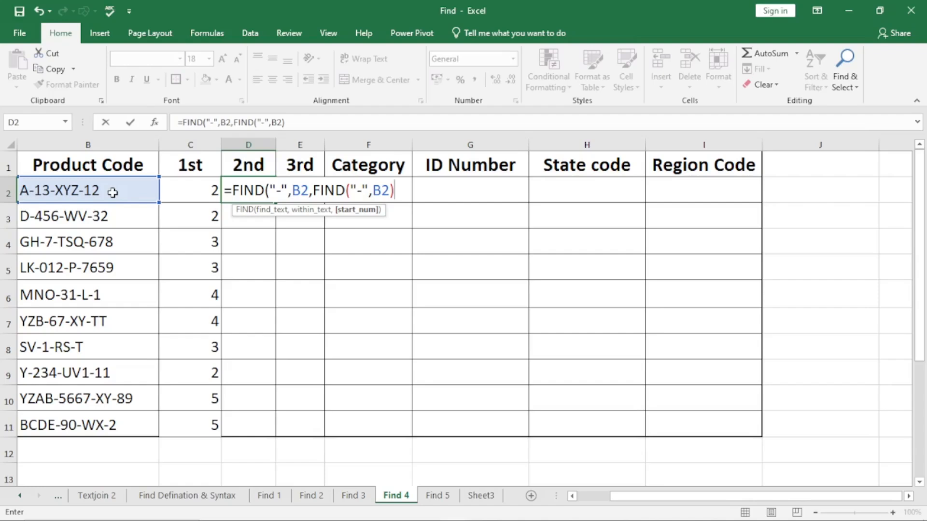
type("+1)")
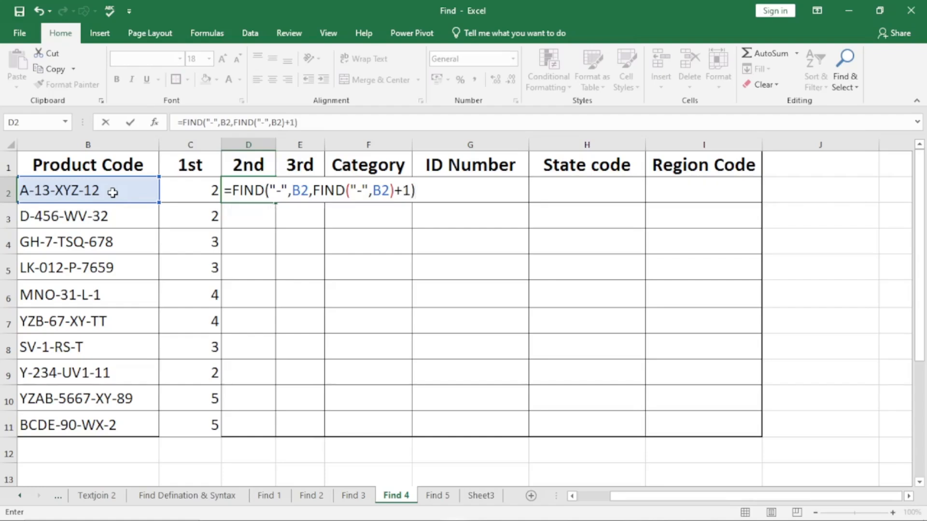
key("Return")
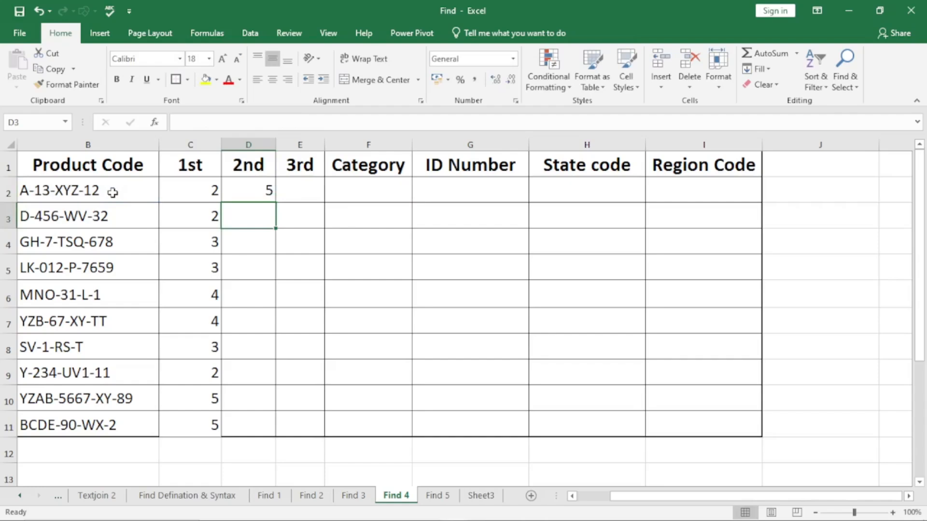
Fill the D2 formula down the 2nd column to D11 and spot-check D2, D3 and D10.
left_click(248, 191)
double_click(275, 203)
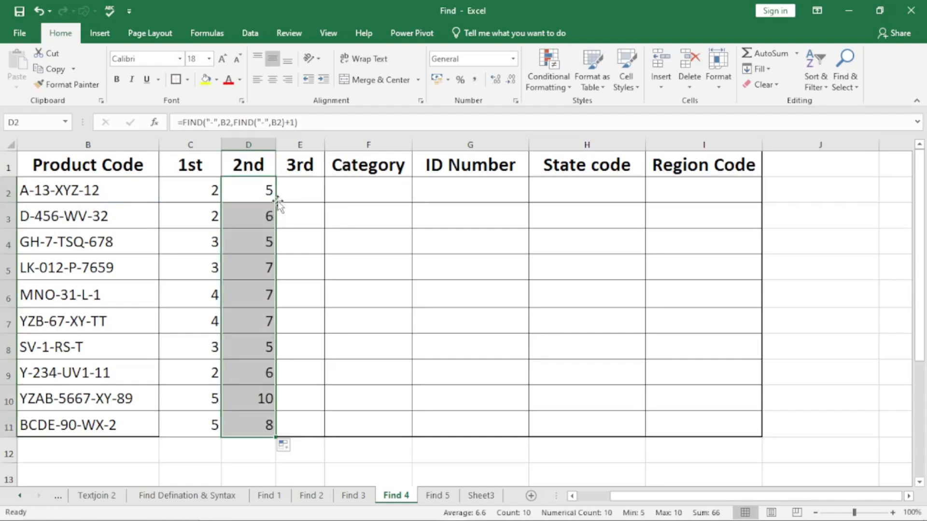
left_click(247, 188)
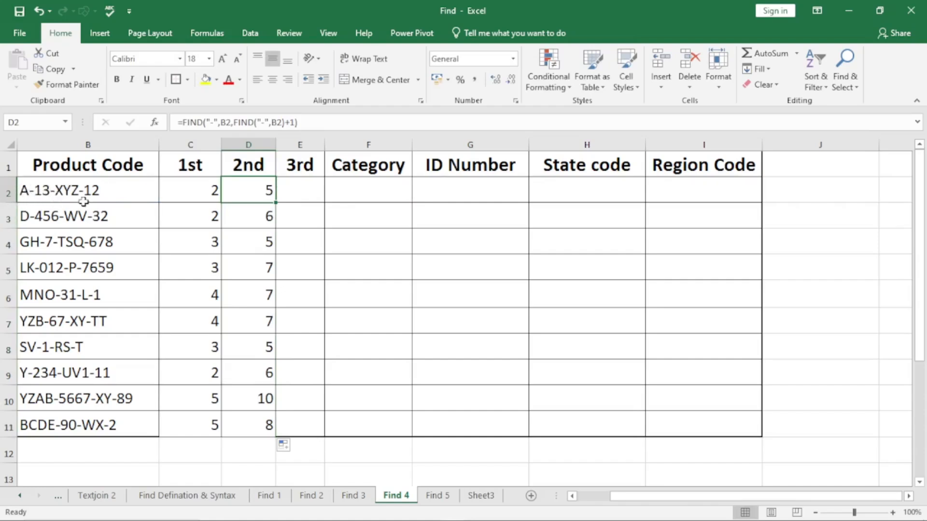
left_click(260, 217)
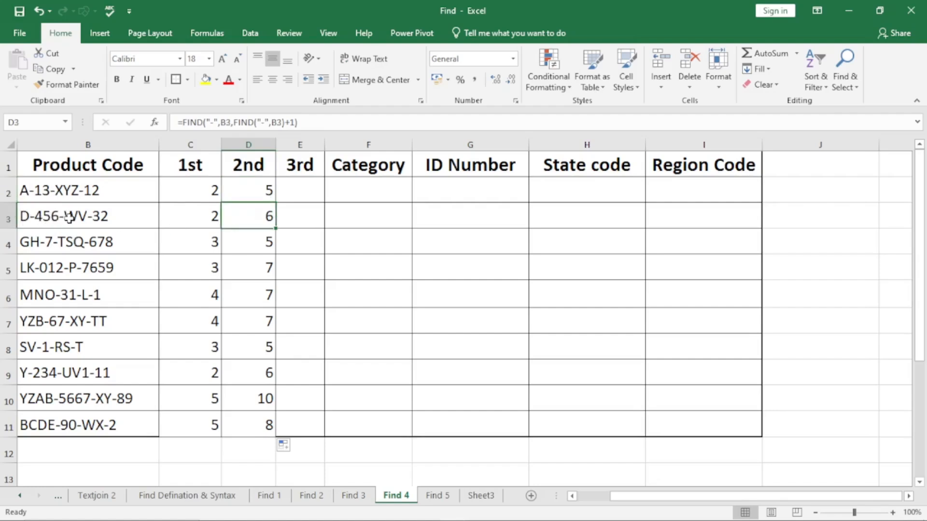
left_click(261, 400)
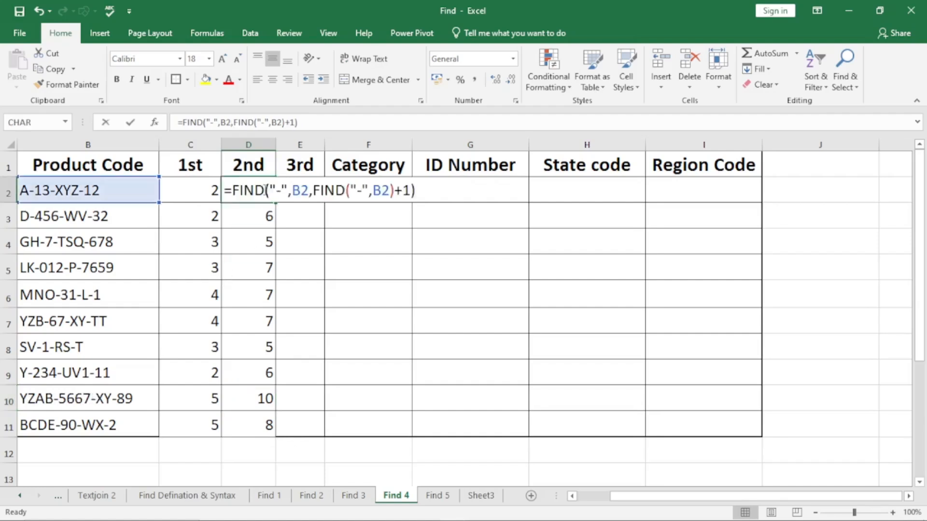
Evaluate the nested FIND inside D2's formula to its value and commit it as =FIND("-",B2,2+1).
double_click(266, 191)
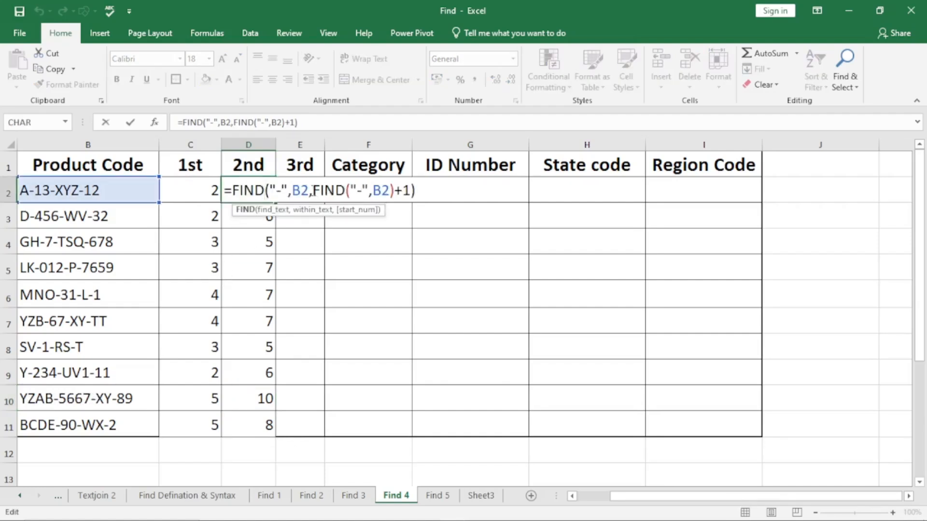
left_click_drag(314, 191, 392, 191)
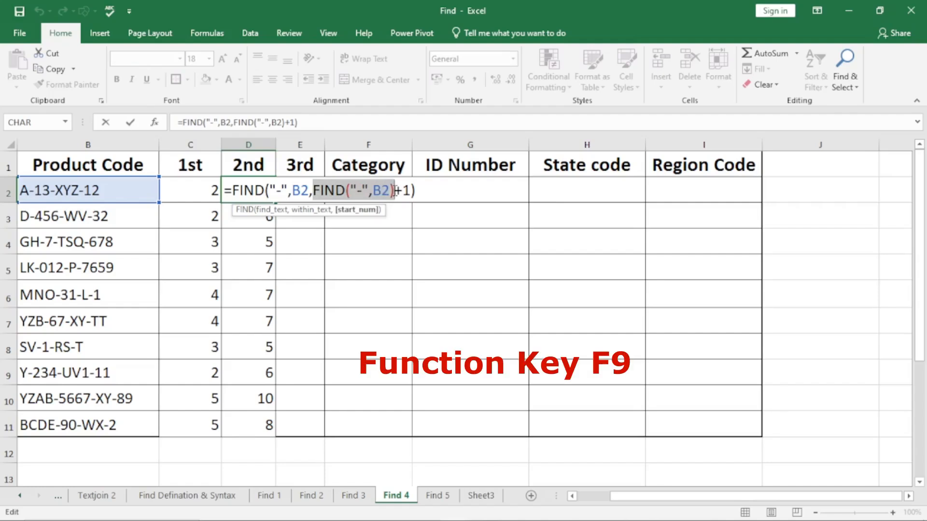
key("F9")
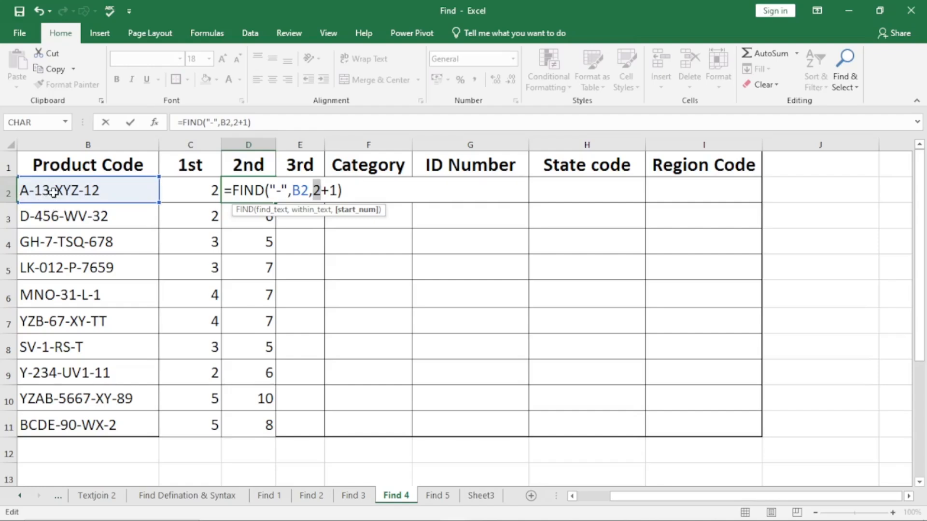
left_click(342, 190)
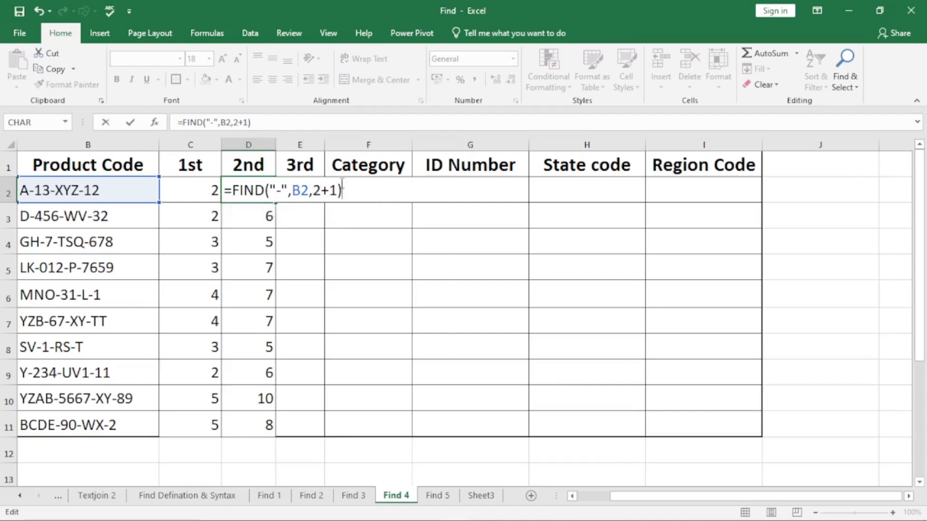
key("Return")
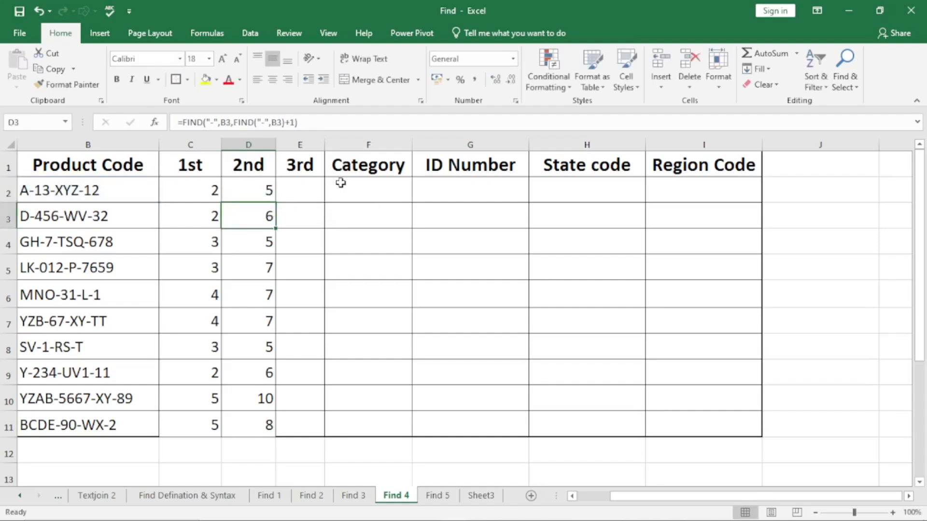
Evaluate the nested FIND inside D10's formula to its value and commit it as =FIND("-",B10,5+1).
double_click(256, 394)
left_click_drag(321, 399, 413, 404)
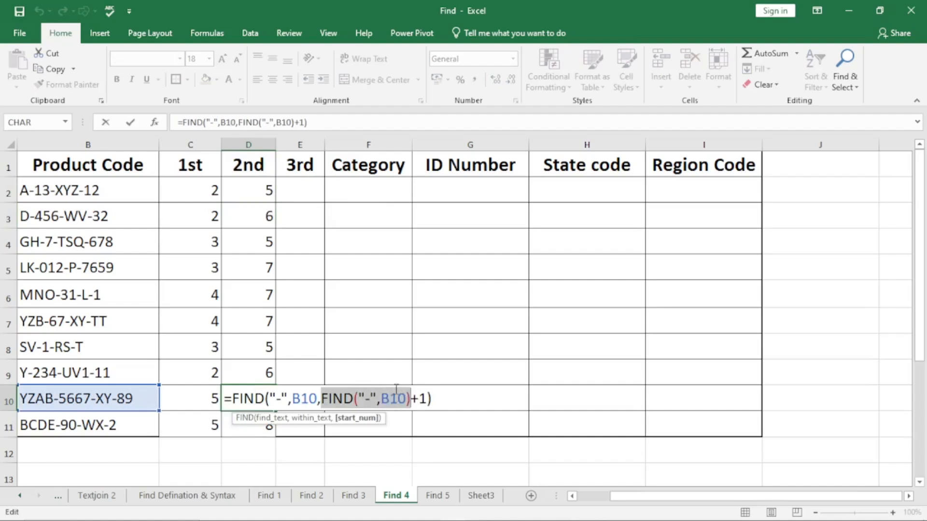
type("5")
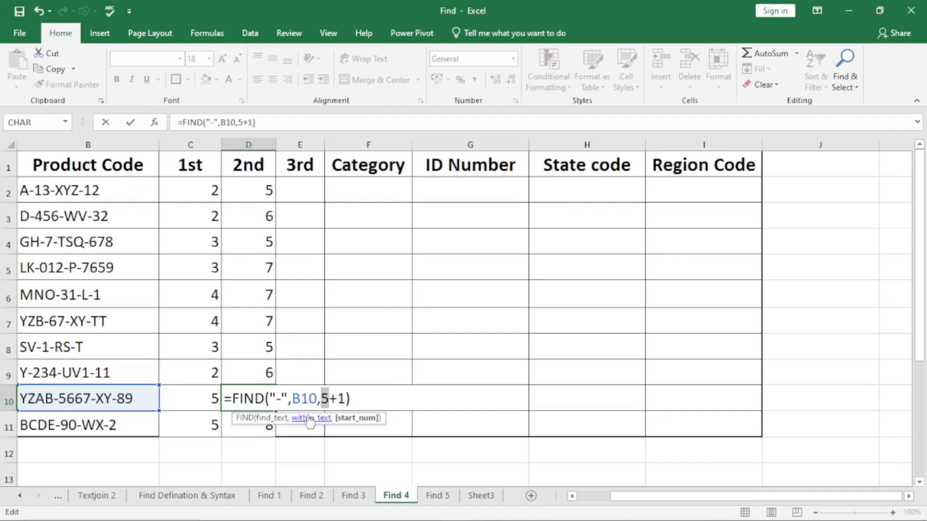
key("Return")
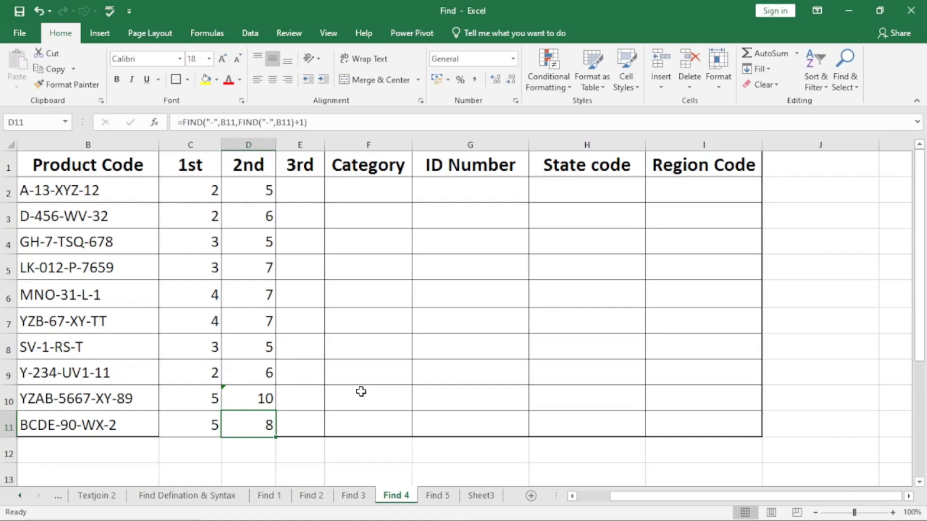
Start a FIND formula in E2 that looks for "-" within B2, ready for its start number.
left_click(295, 197)
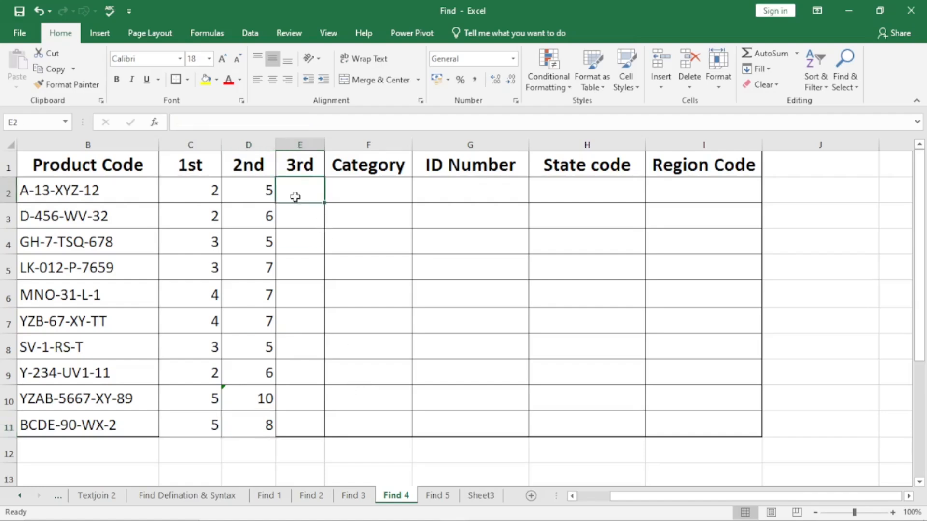
type("=f")
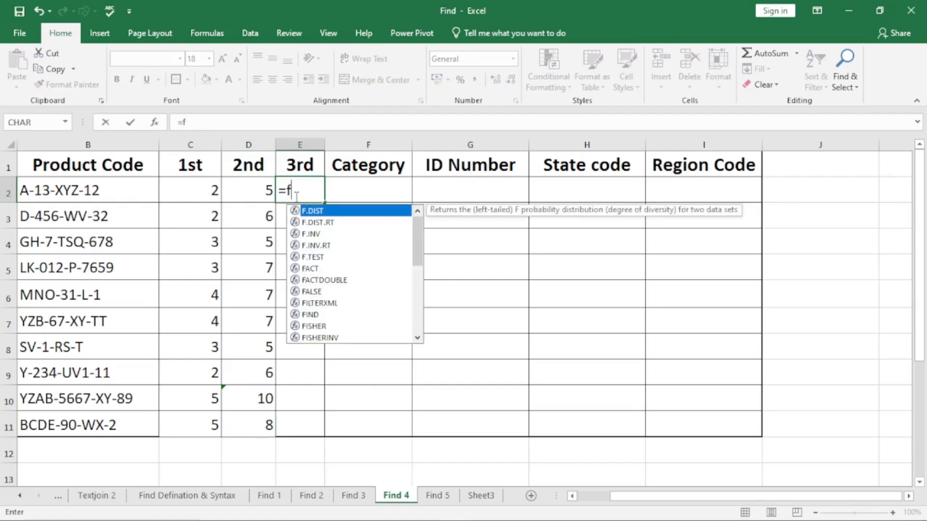
type("ind")
key("Tab")
type("\"")
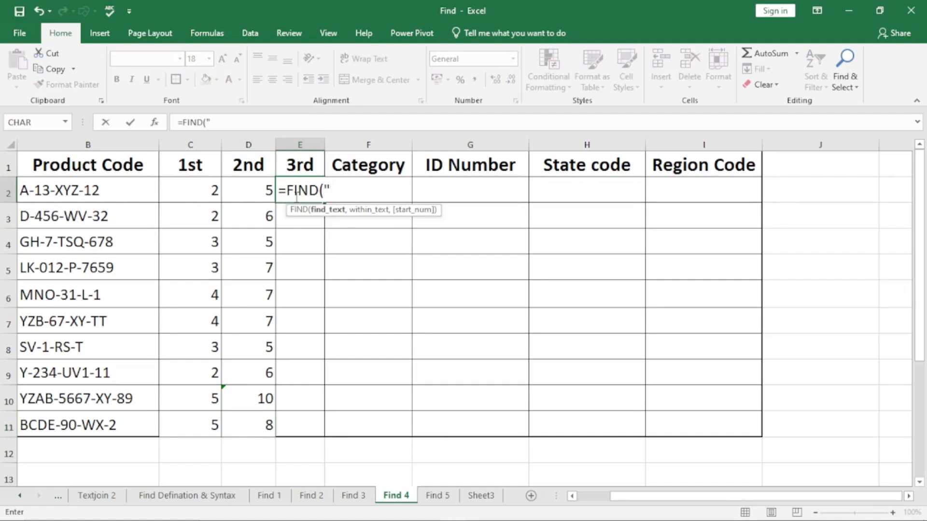
type("-\",")
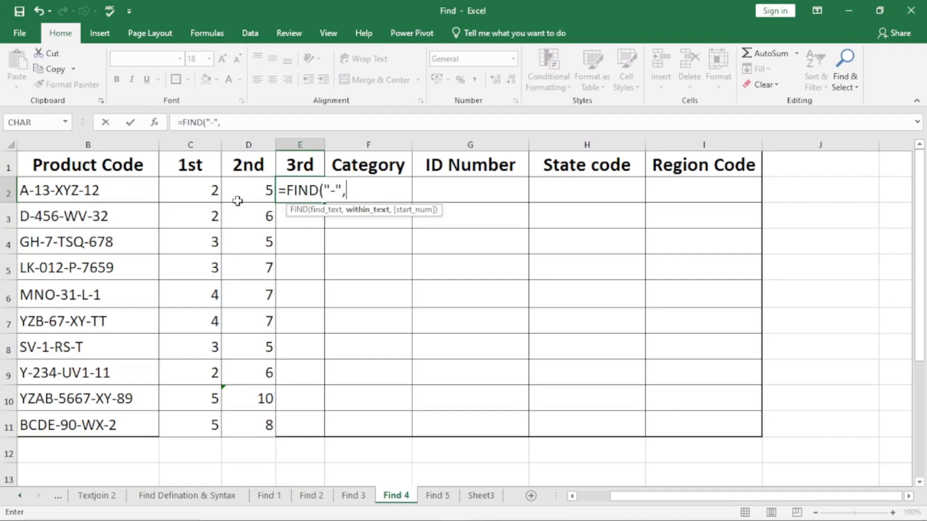
left_click(90, 191)
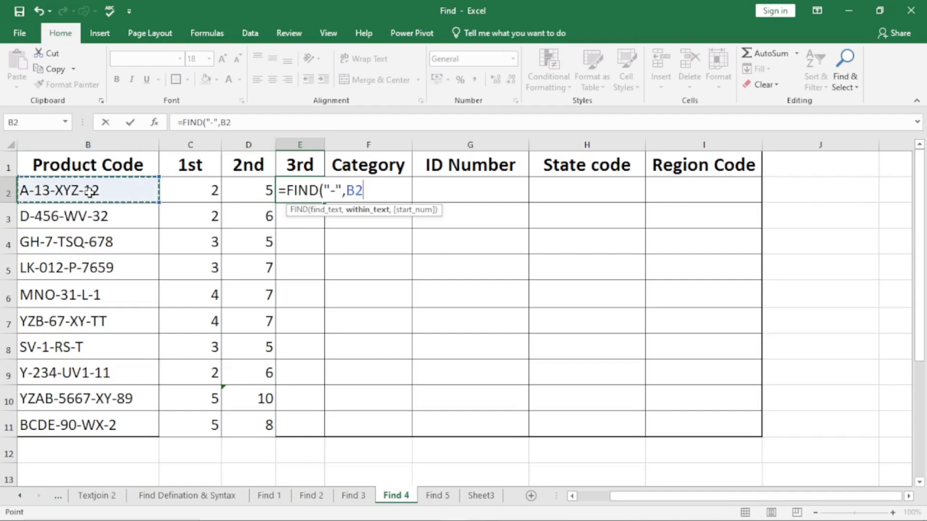
type(",")
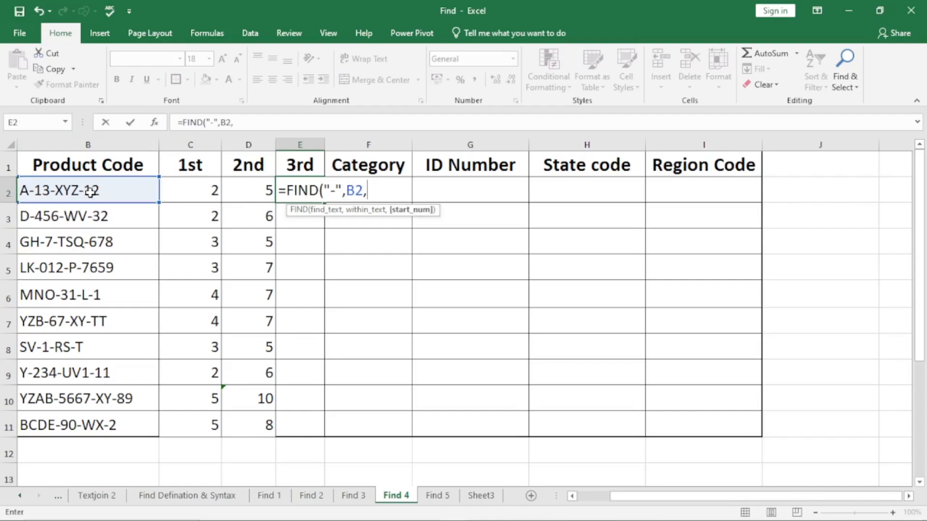
type("find")
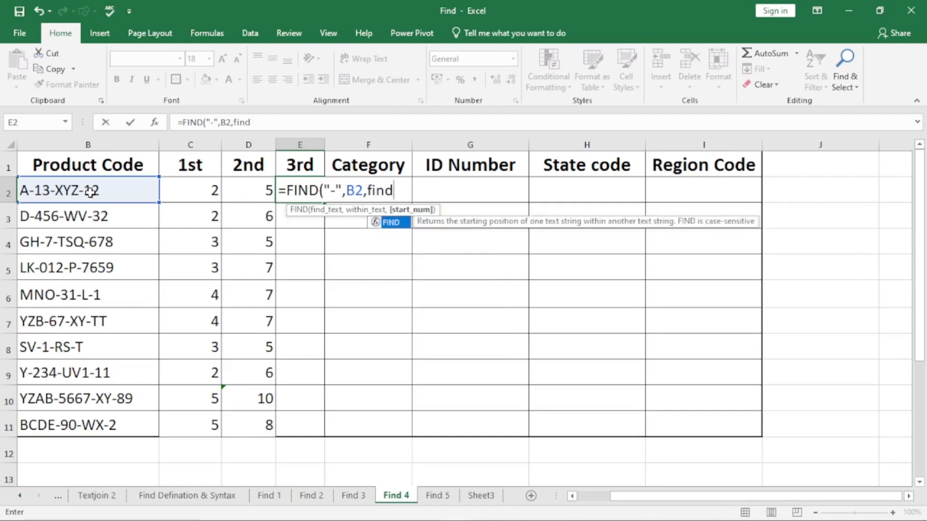
Nest a second FIND for "-" in B2 as the start number of E2's formula.
key("Tab")
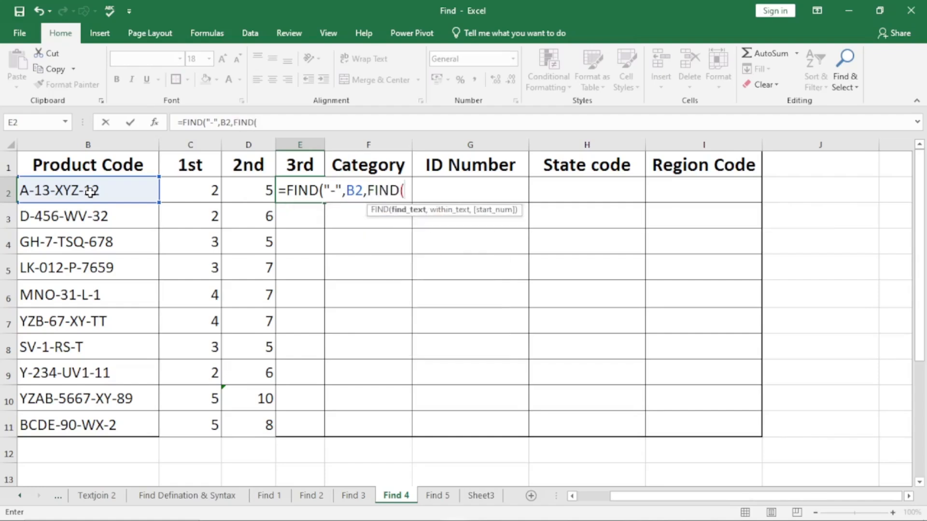
type("\"-\",")
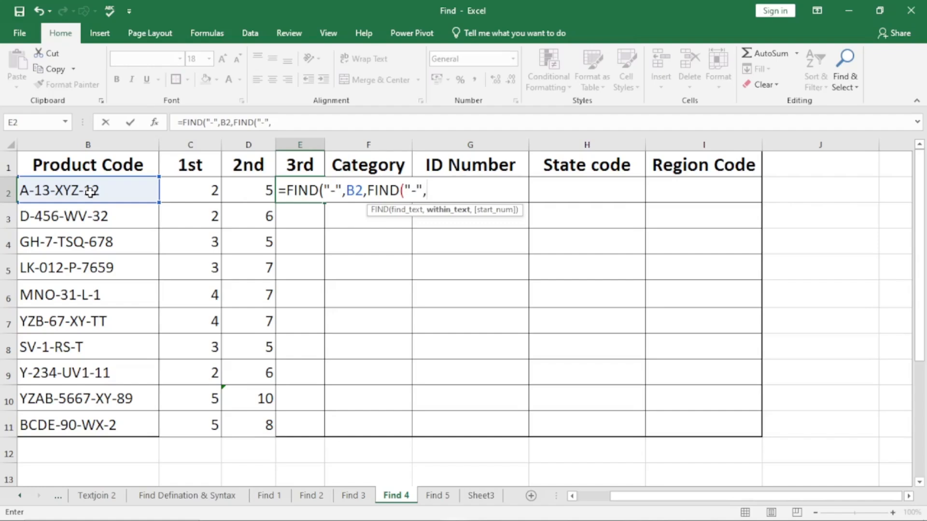
left_click(91, 192)
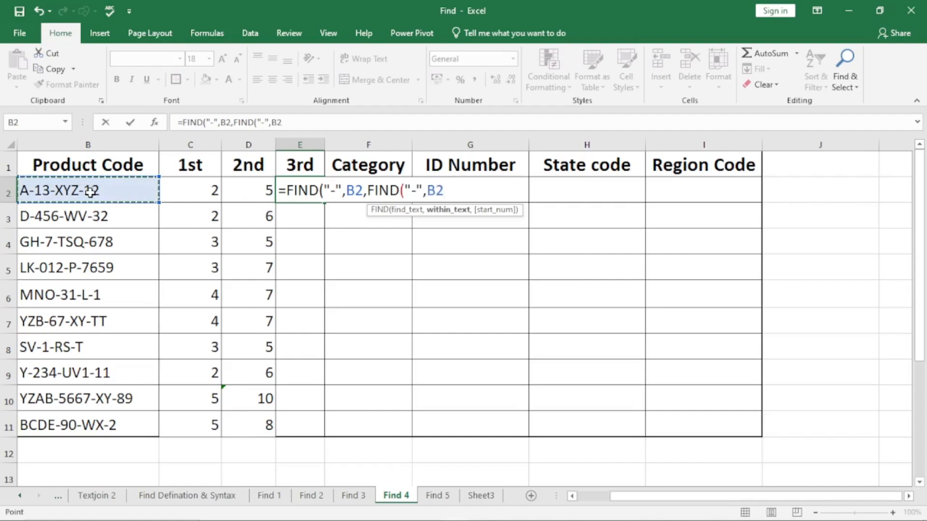
type(",")
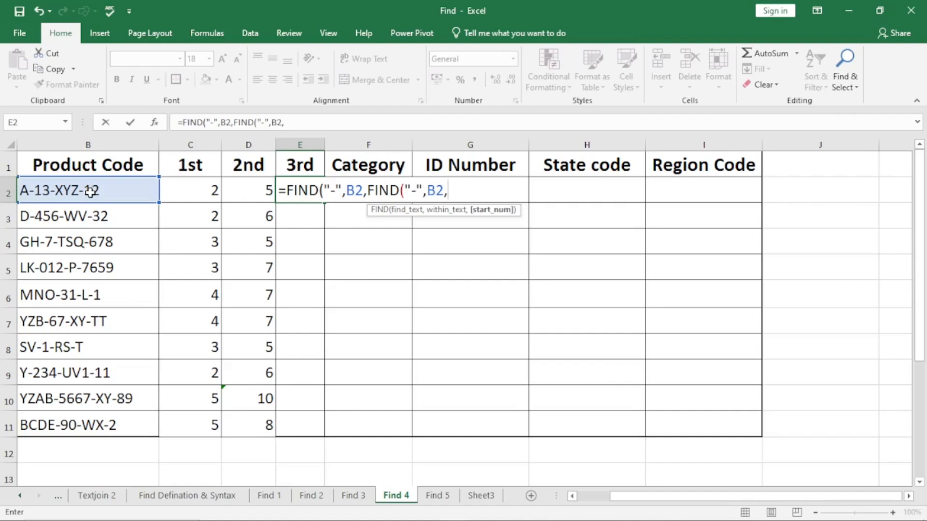
type("find")
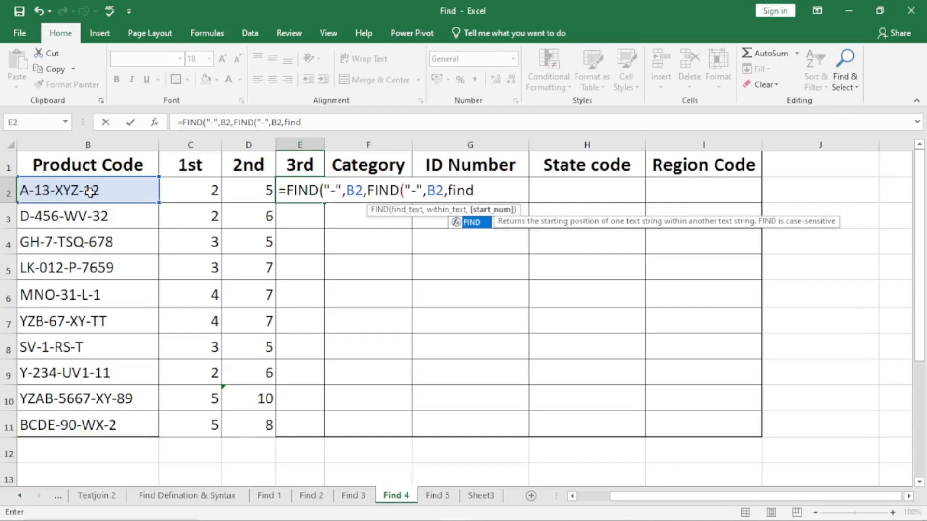
Nest a third FIND and complete E2 as =FIND("-",B2,FIND("-",B2,FIND("-",B2)+1)+2).
key("Tab")
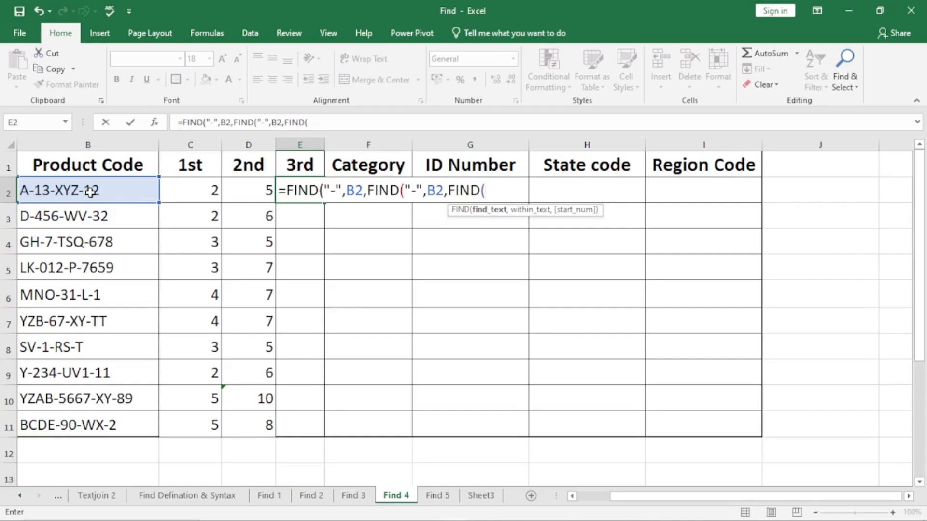
type("\"-\",")
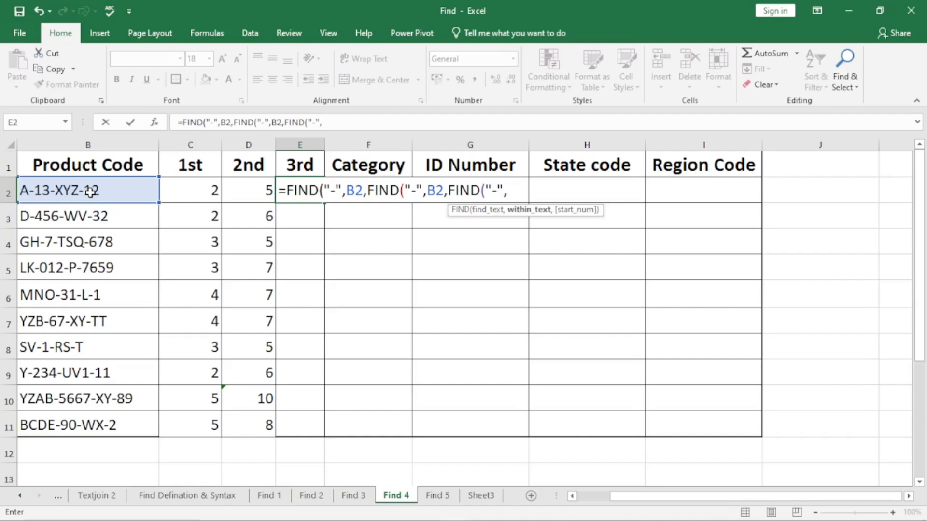
left_click(90, 192)
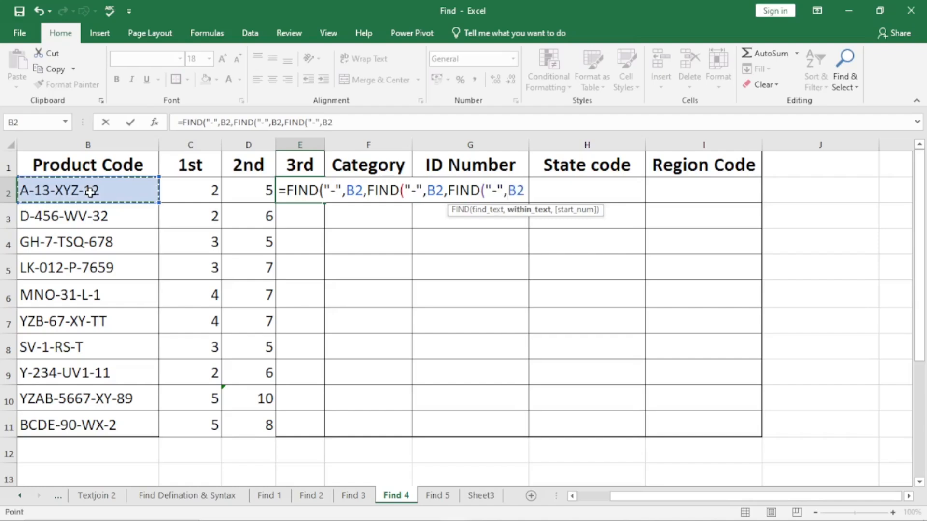
type(")")
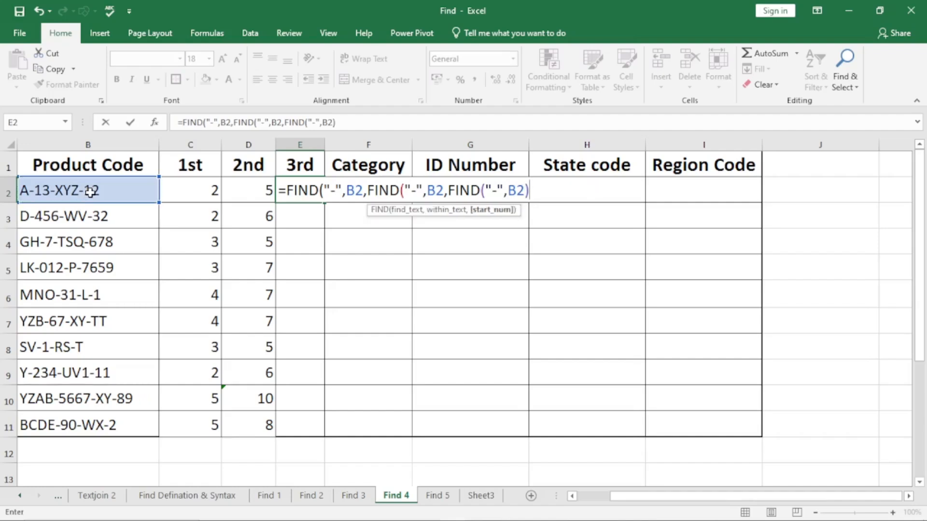
type("+1)+2")
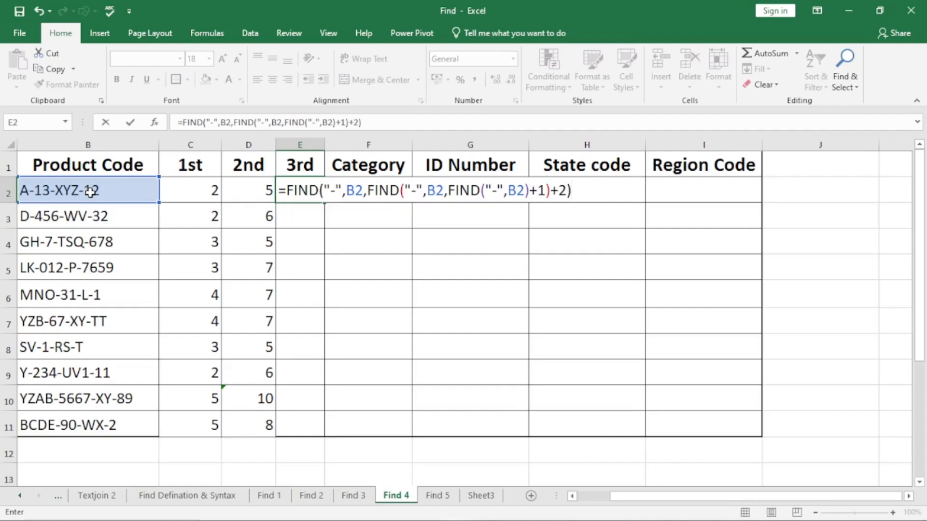
key("Return")
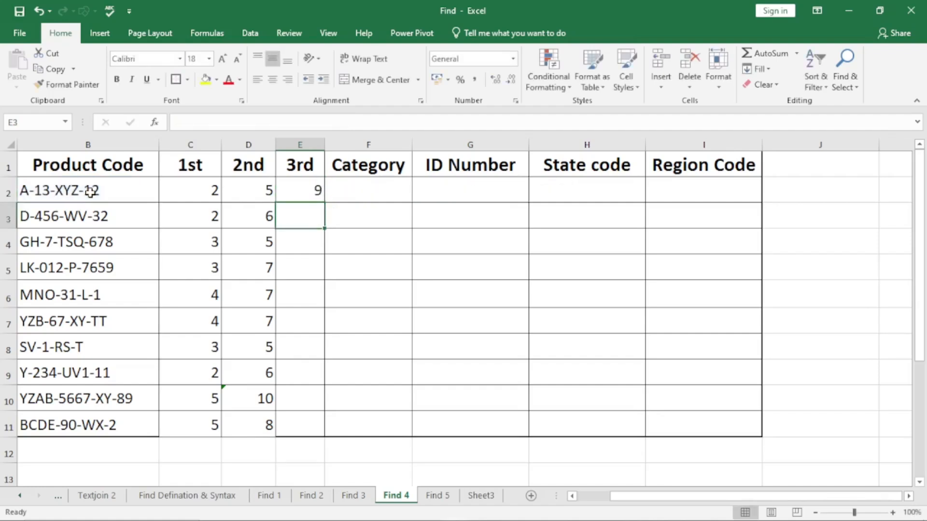
Fill the E2 formula down the 3rd column to E11 and check E2:E6 and E7.
left_click(311, 183)
double_click(323, 203)
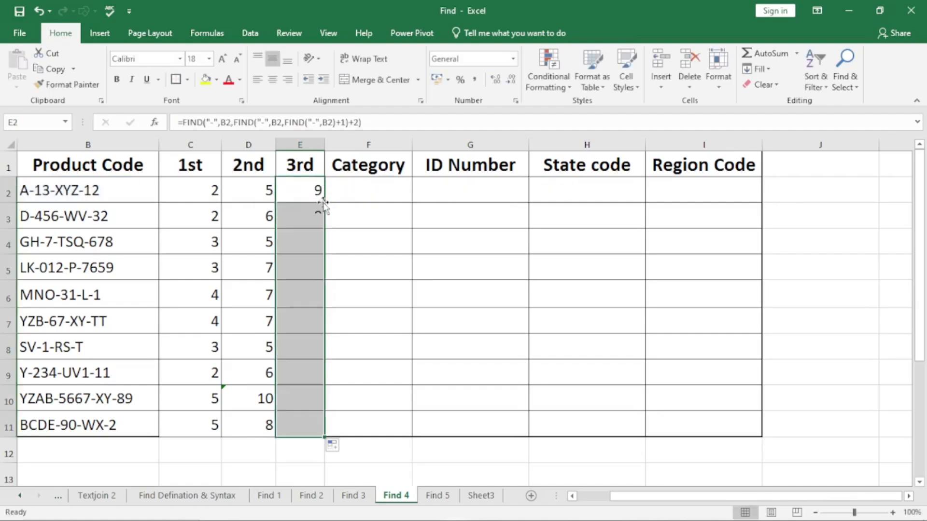
left_click_drag(311, 188, 310, 292)
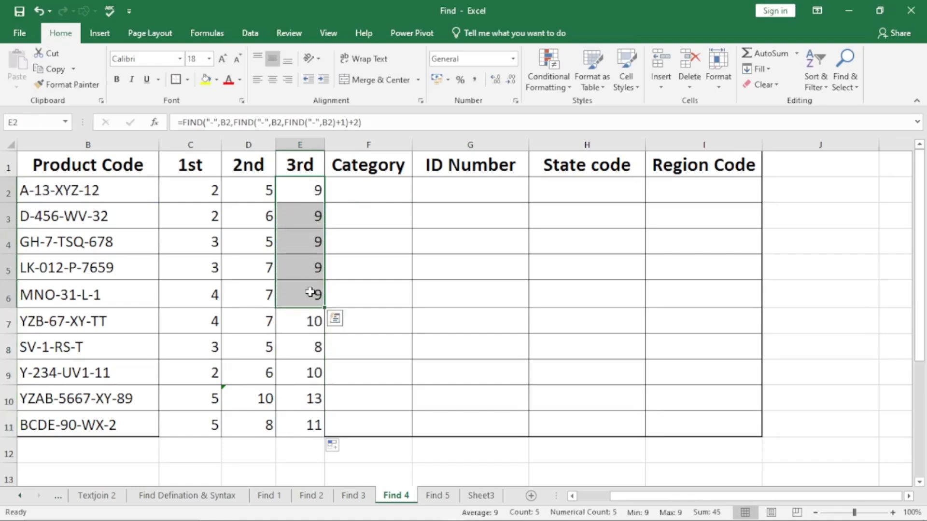
left_click(313, 326)
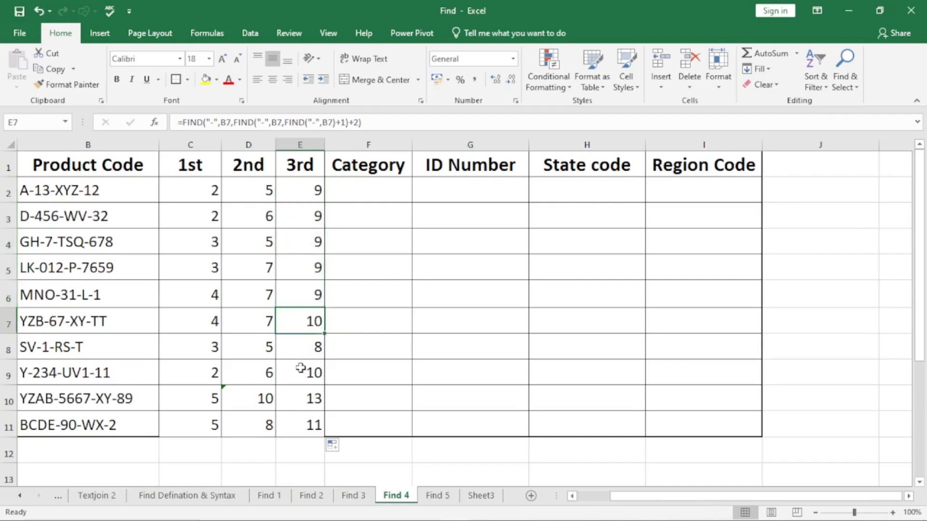
Evaluate the innermost and the middle FIND inside E10's formula to their values and commit it as =FIND("-",B10,10+2).
left_click(306, 405)
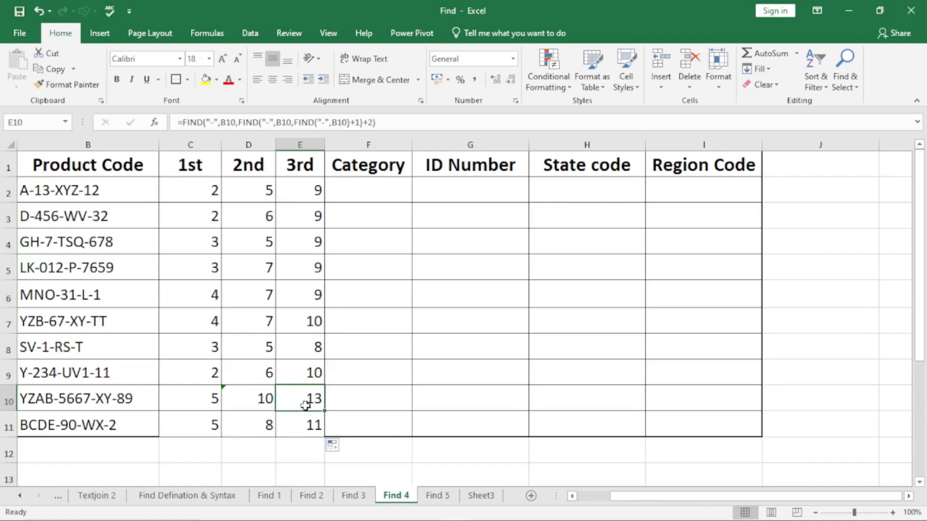
double_click(306, 405)
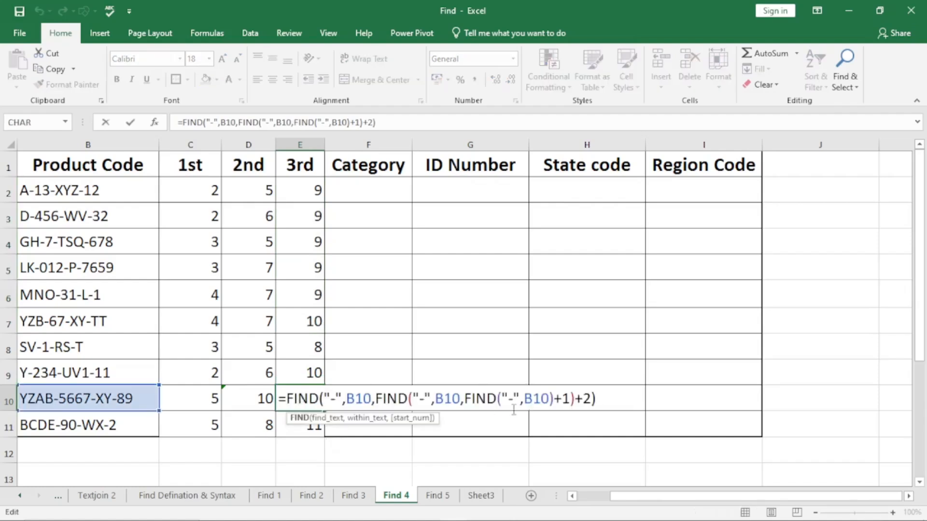
left_click_drag(464, 398, 553, 403)
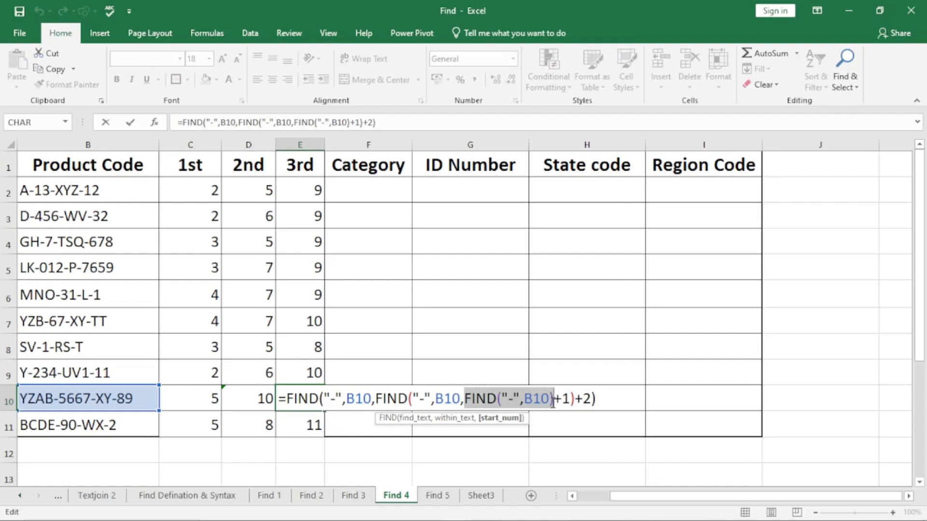
key("F9")
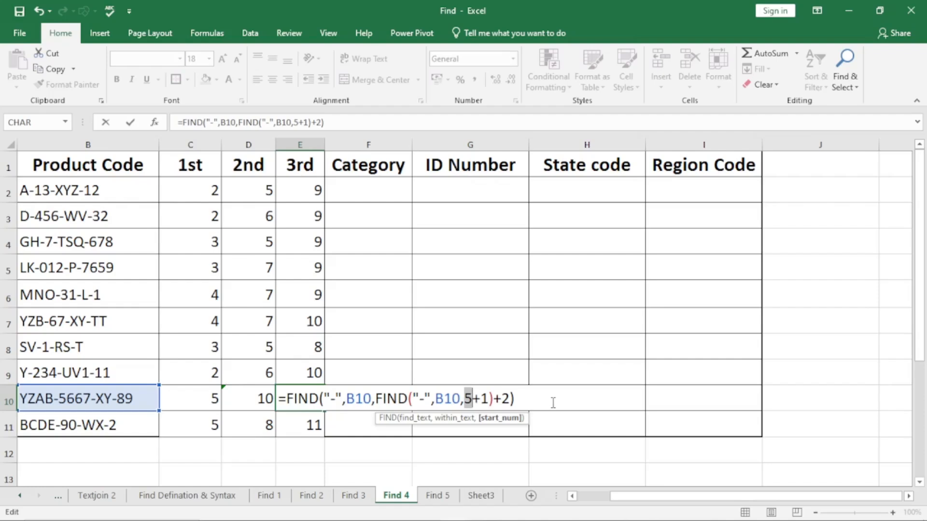
left_click(489, 398)
left_click_drag(376, 399, 489, 406)
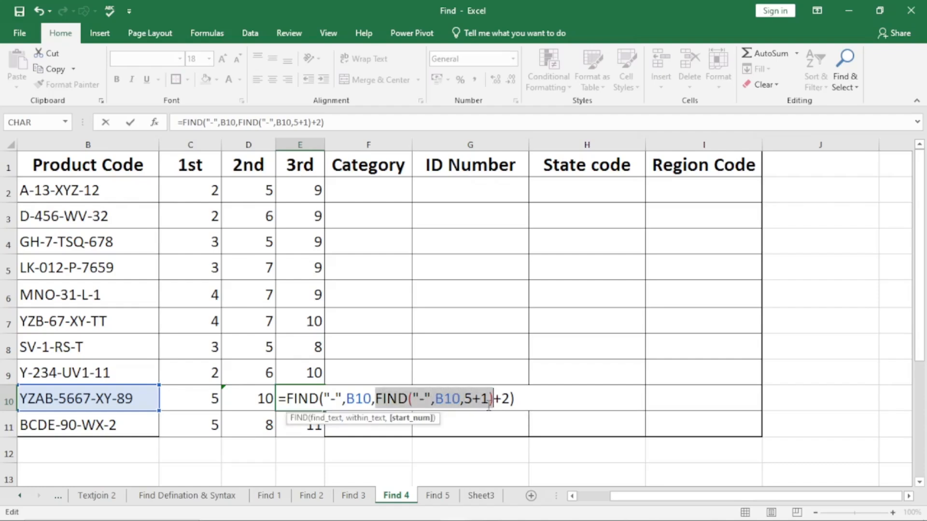
key("F9")
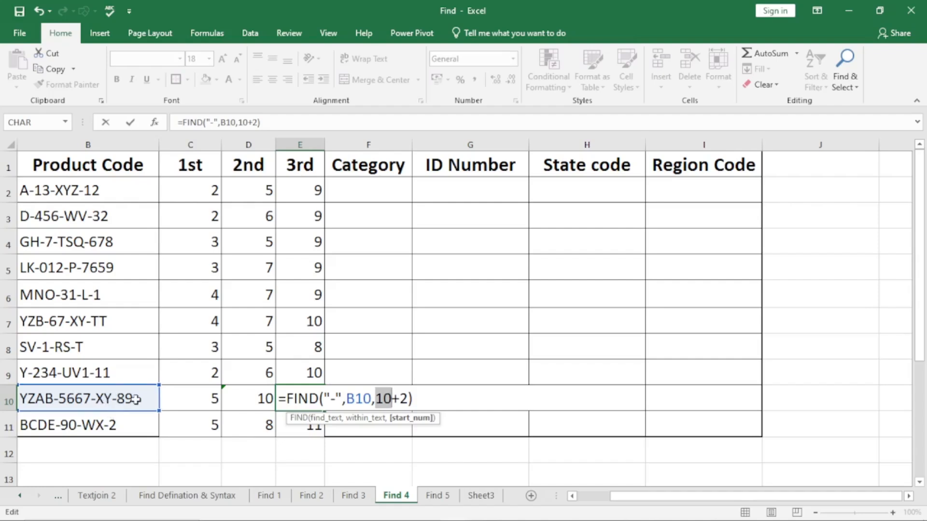
left_click(413, 398)
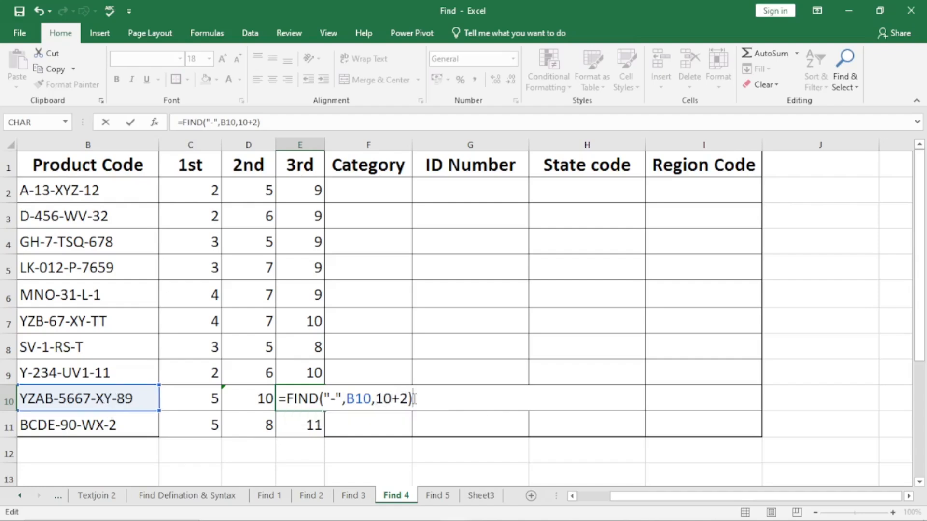
key("Return")
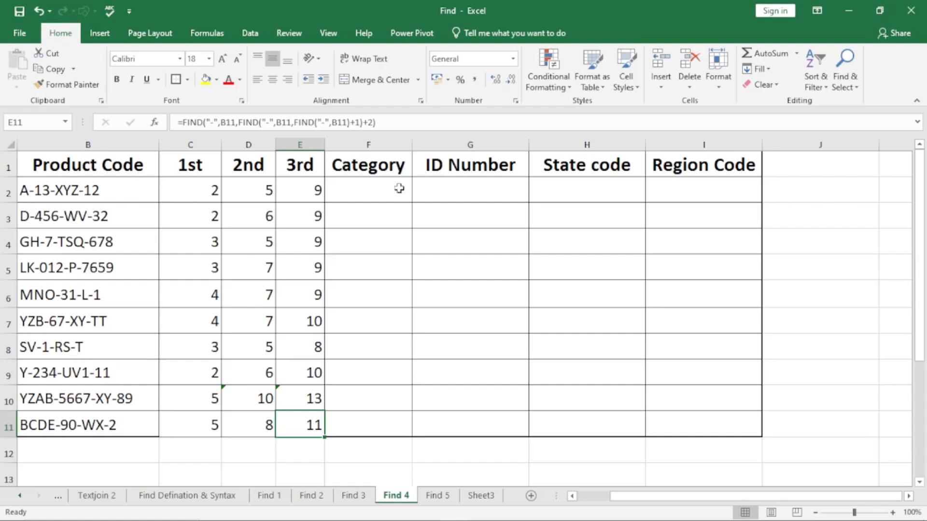
Review the hyphen position formulas in C2, D2 and E2.
left_click(368, 187)
left_click(209, 191)
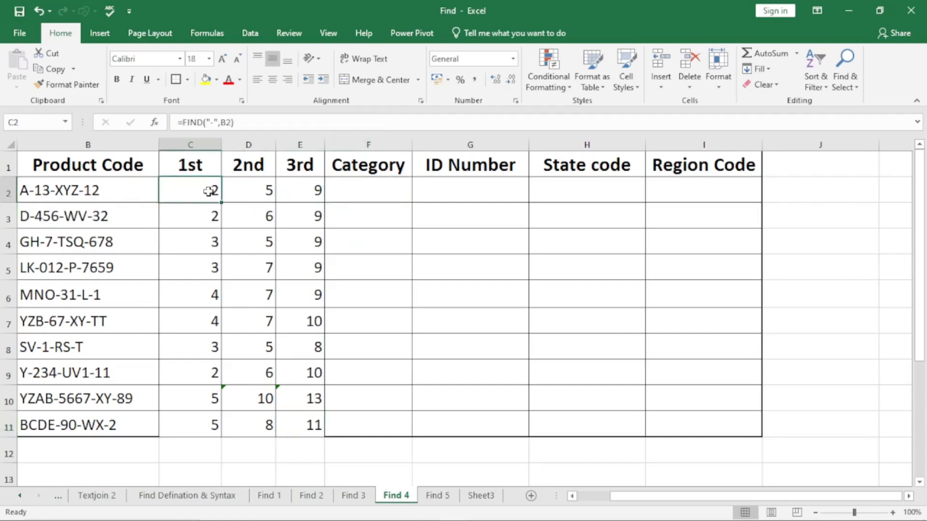
left_click(247, 190)
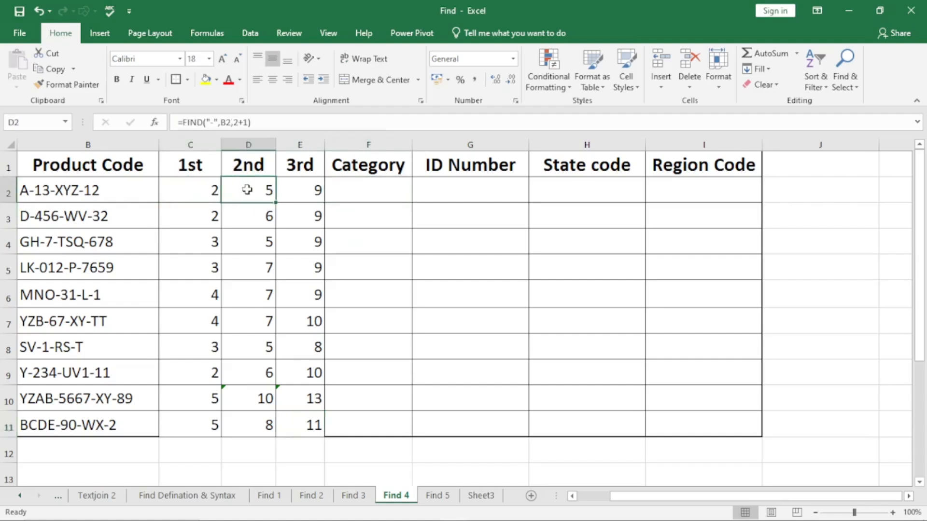
left_click(307, 190)
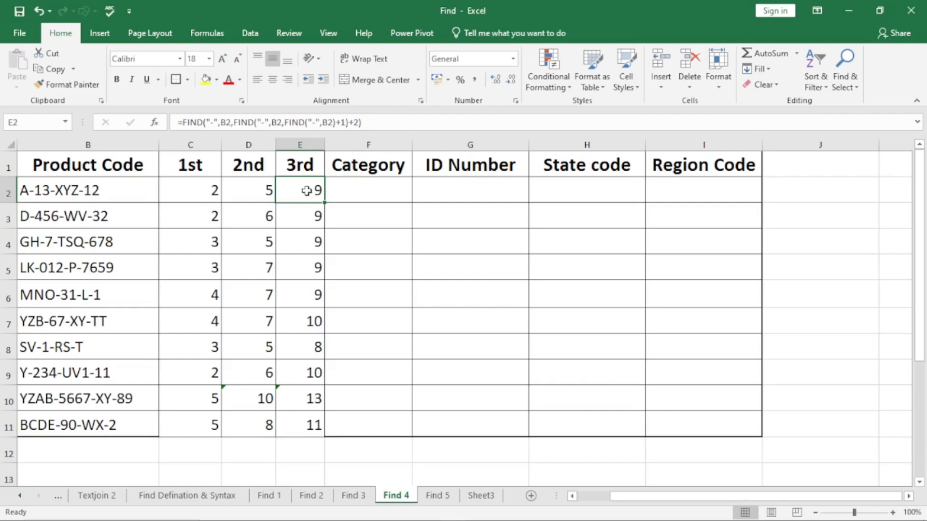
Start a LEFT formula in Category cell F2 with product code B2 as its text.
left_click(383, 187)
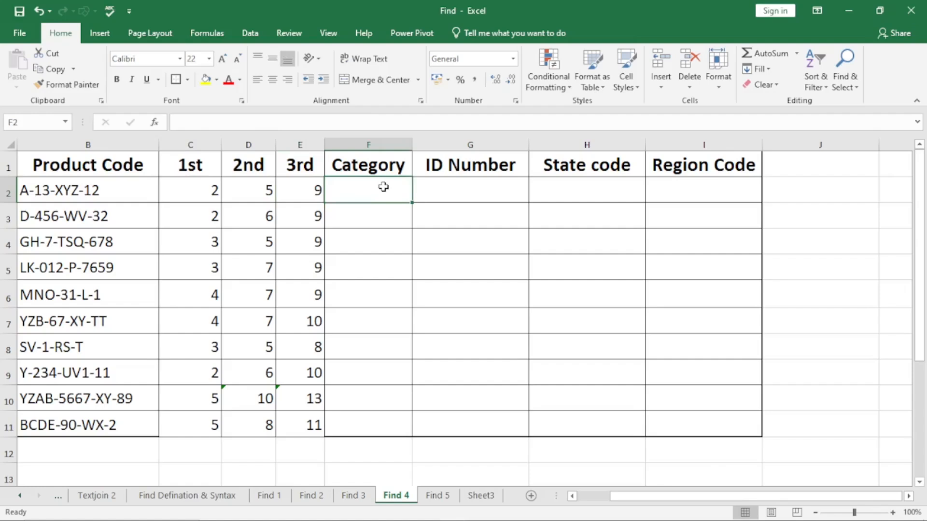
double_click(383, 187)
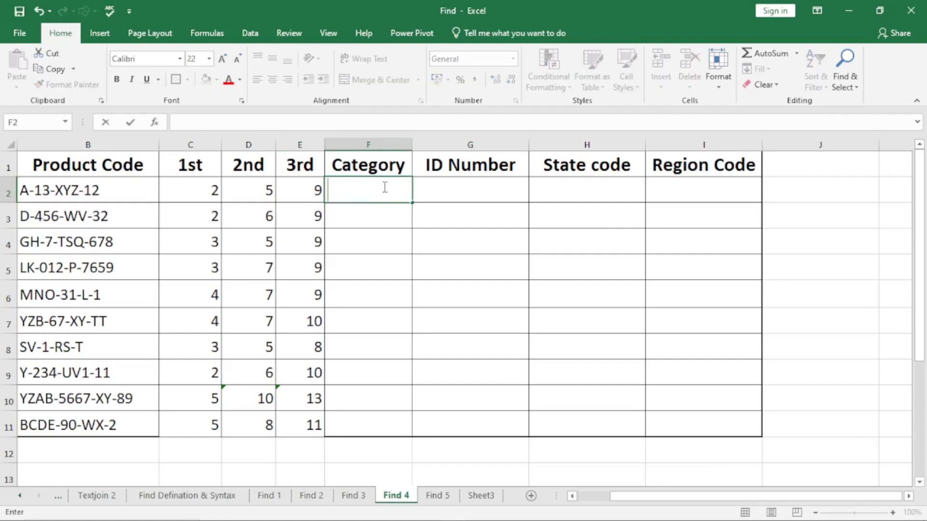
type("=left")
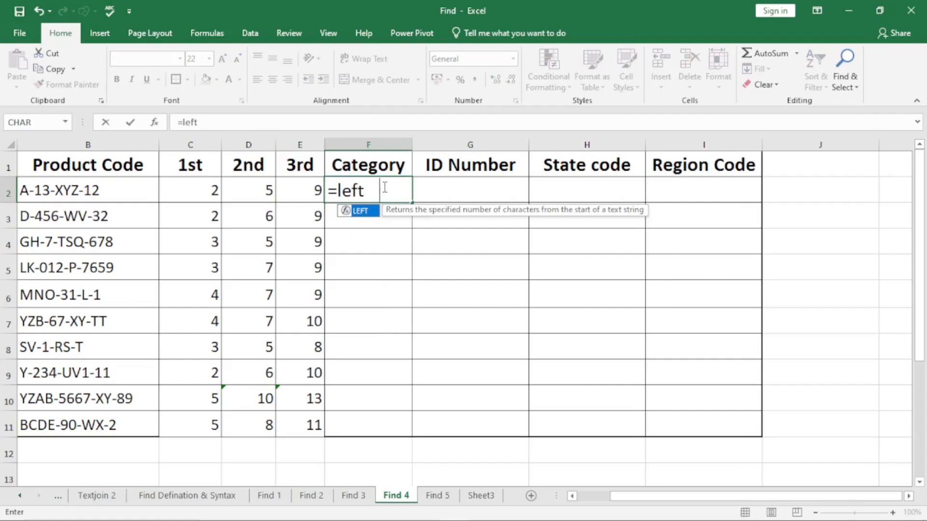
key("Tab")
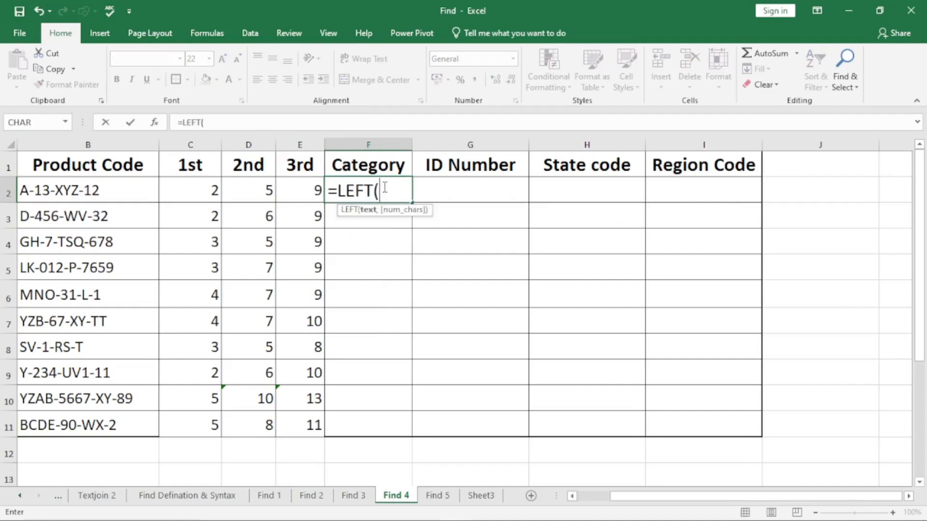
left_click(93, 190)
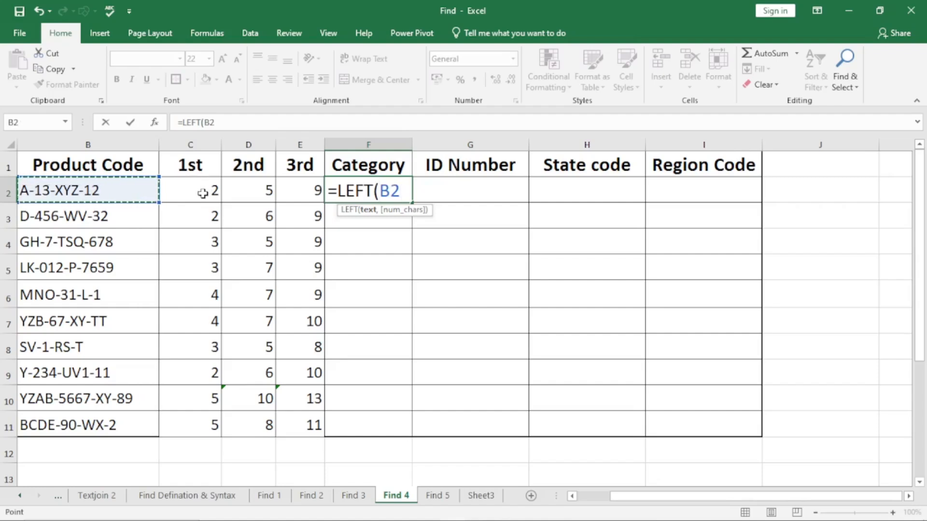
type(",")
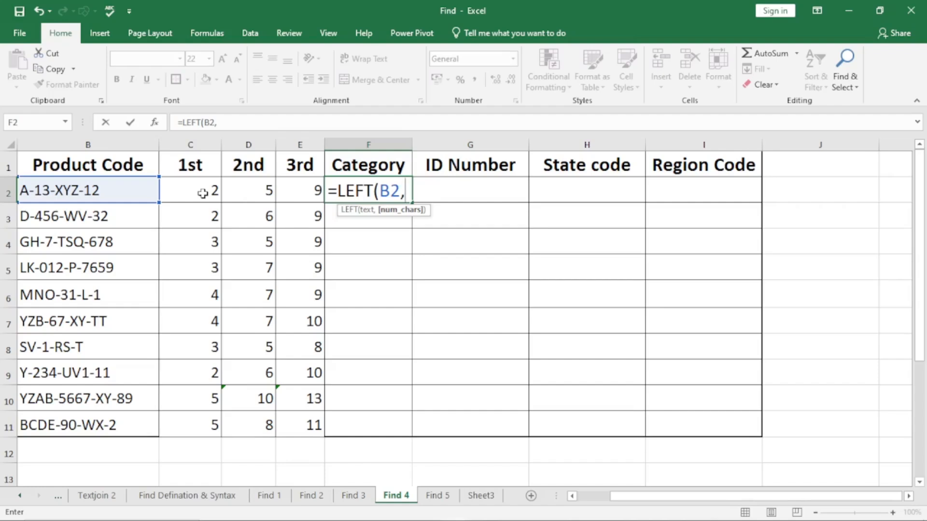
Nest FIND for the hyphen as the character count and commit F2 as =LEFT(B2,FIND("-",B2)).
type("find")
key("Tab")
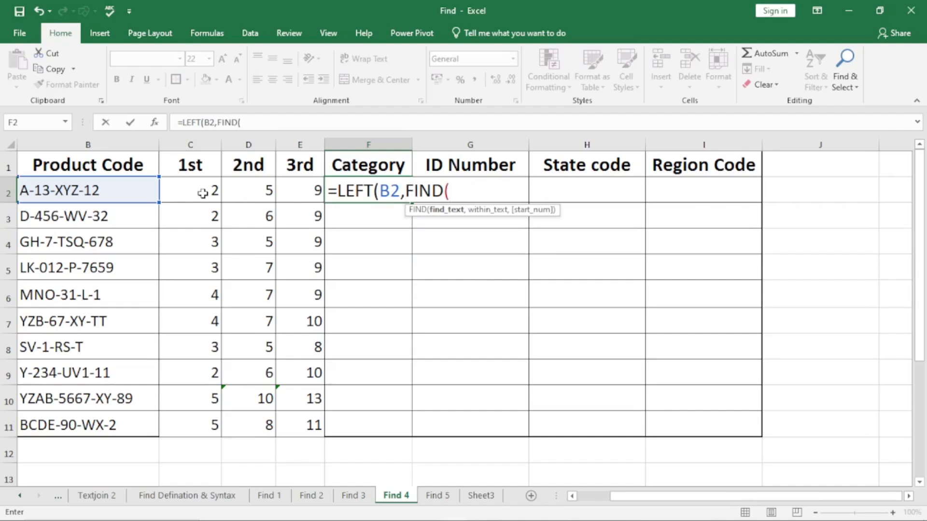
type("\"-\",")
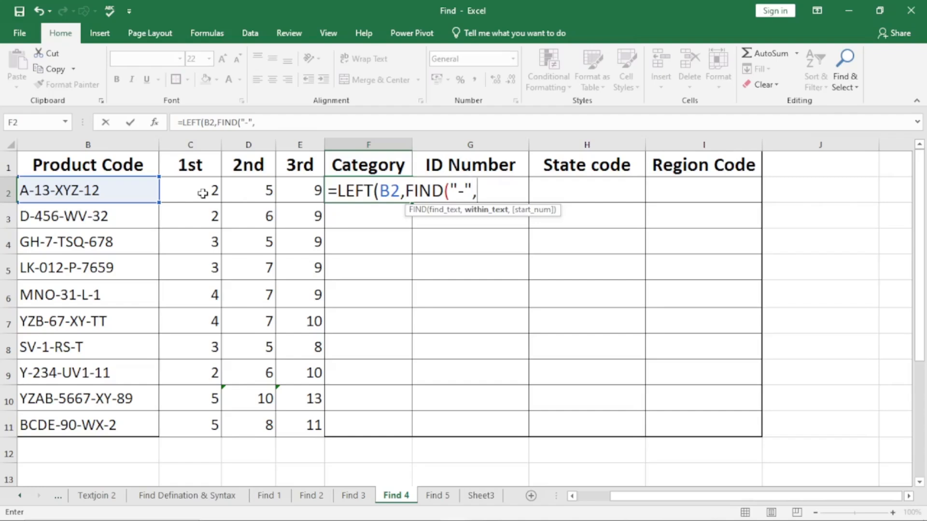
left_click(88, 192)
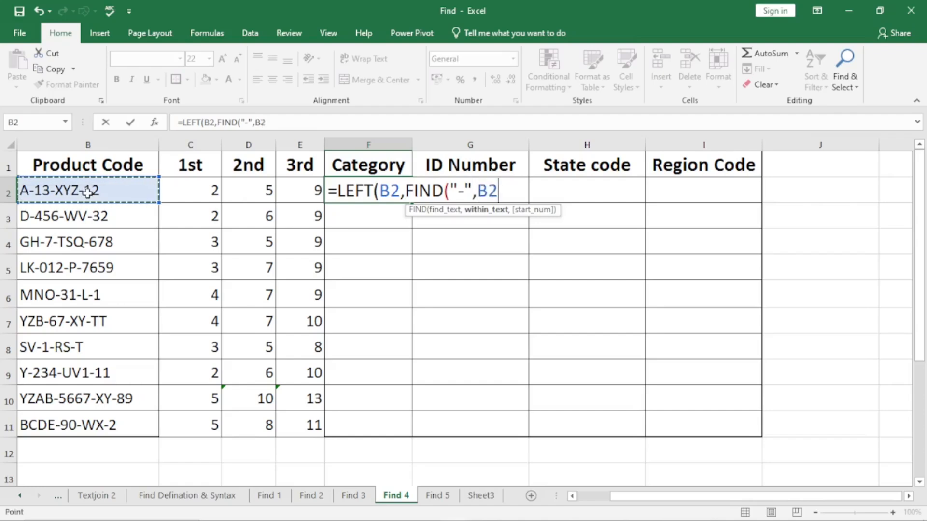
type(")")
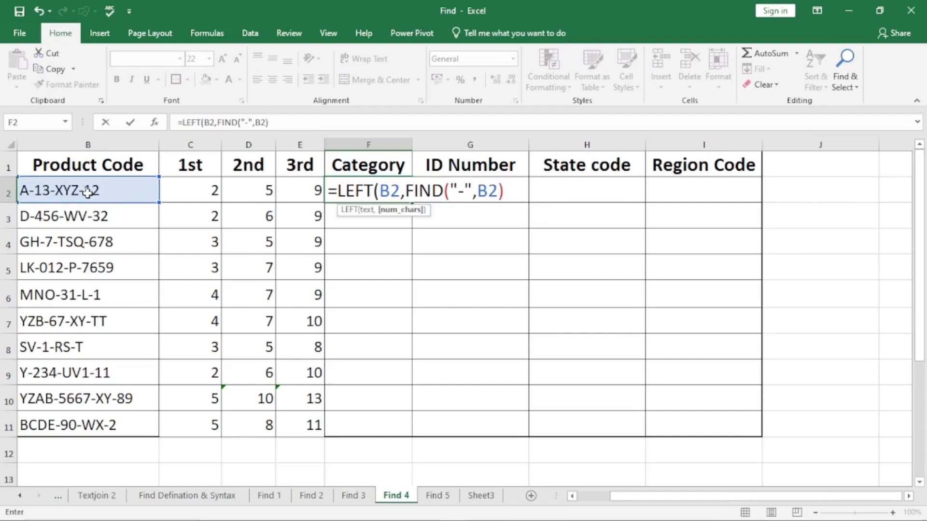
type(")")
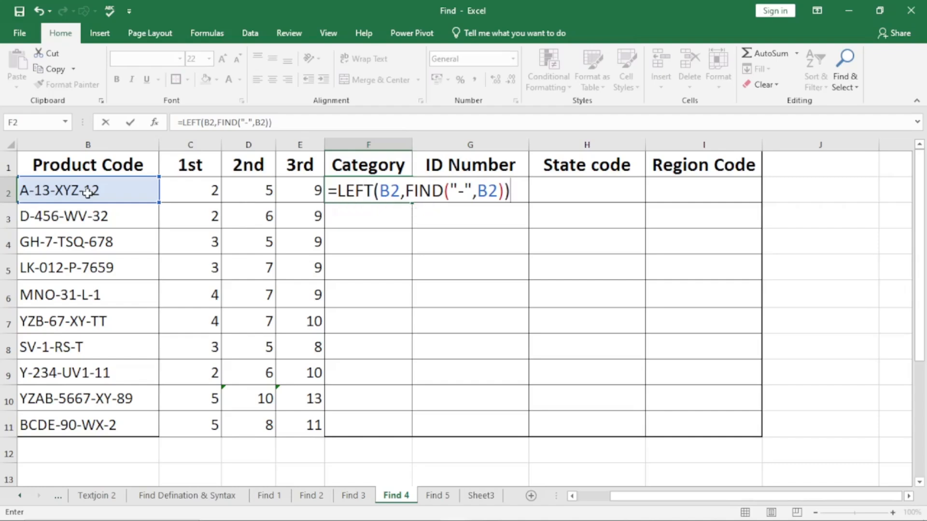
key("Return")
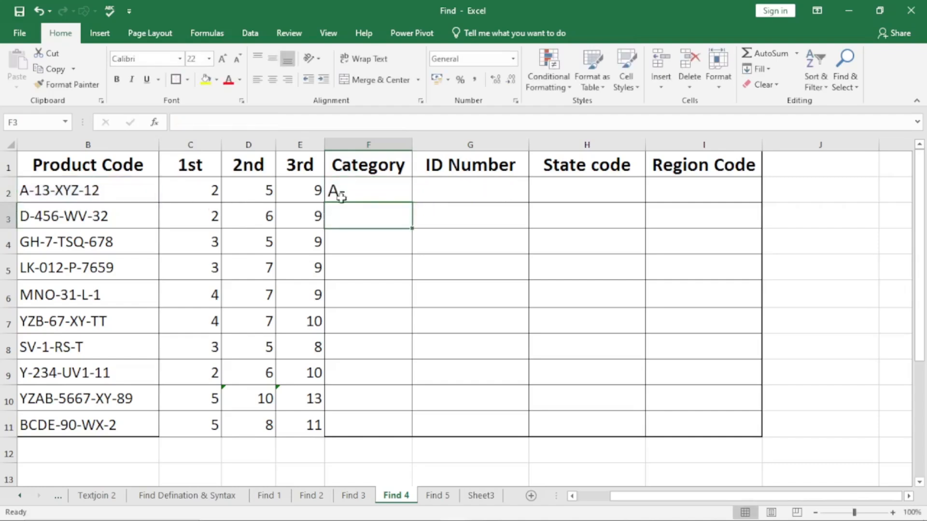
Fill the F2 formula down the Category column to F11 and check F4 and F6.
left_click(377, 187)
left_click_drag(412, 201, 411, 201)
double_click(410, 201)
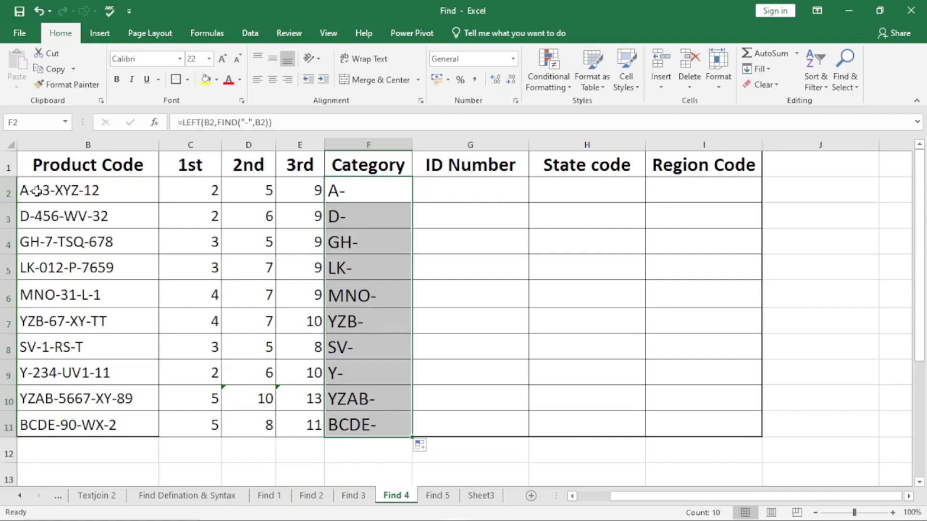
left_click(356, 236)
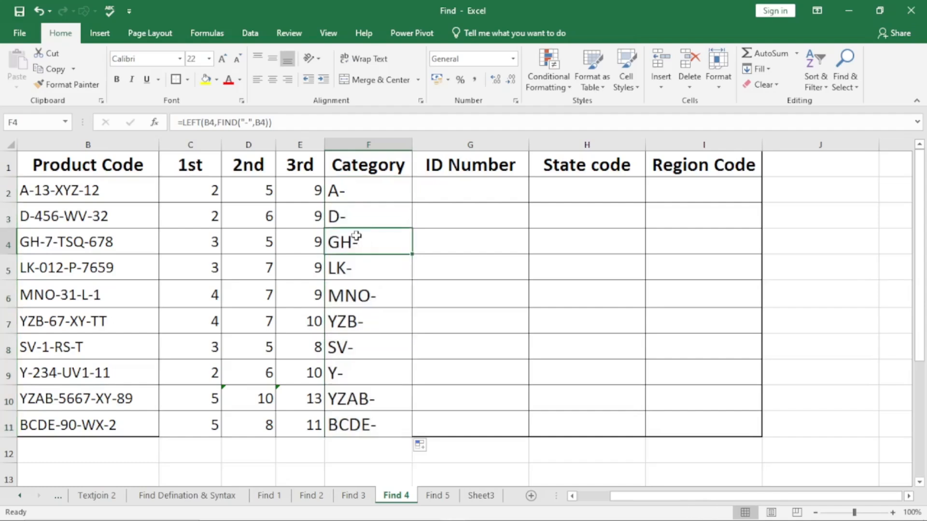
left_click(357, 295)
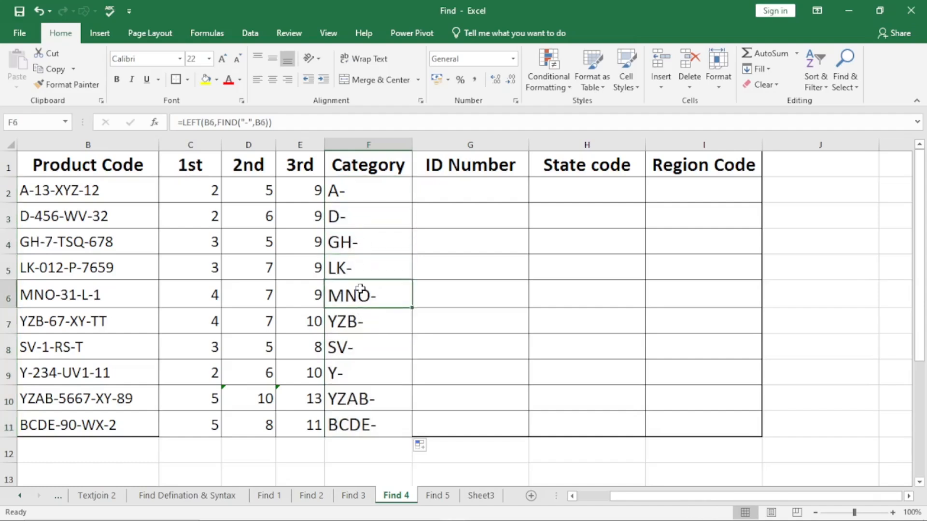
Change F2 to =LEFT(B2,FIND("-",B2)-1) to drop the trailing hyphen and fill it down the Category column to F11.
double_click(357, 190)
left_click(516, 192)
key("BackSpace")
type("-1")
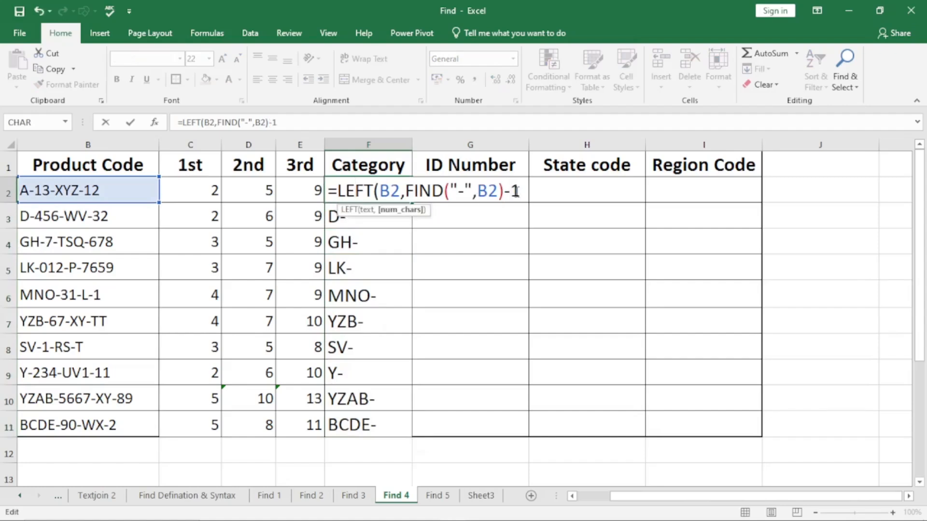
type(")")
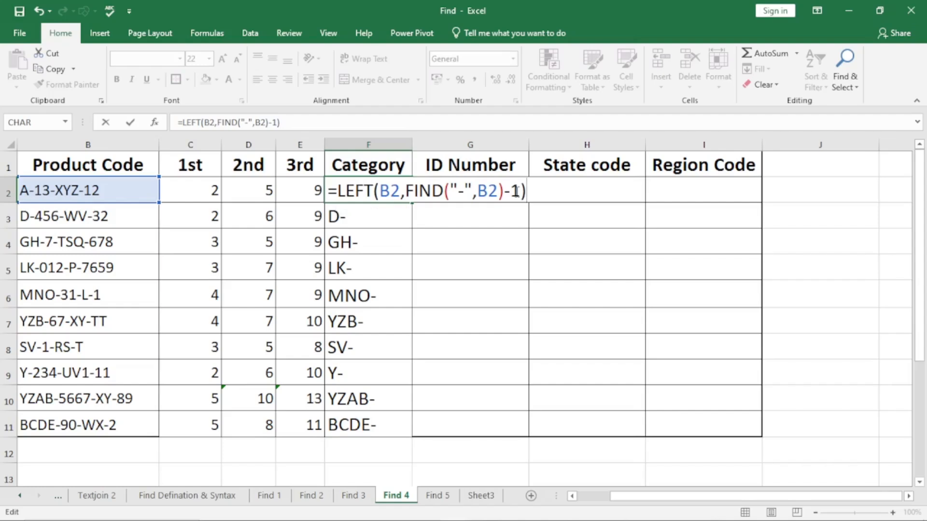
key("ctrl+Return")
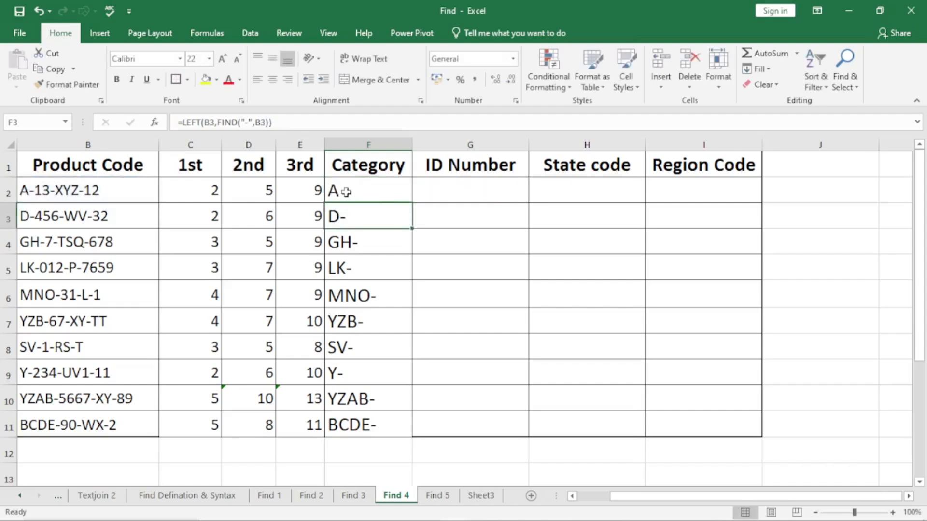
double_click(414, 203)
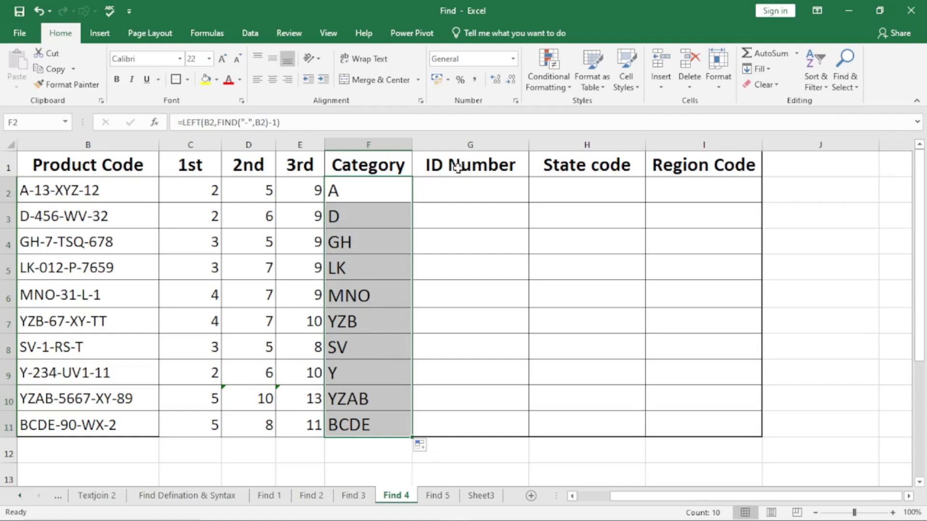
Start a MID formula in ID Number cell G2 with product code B2 as its text.
left_click(484, 191)
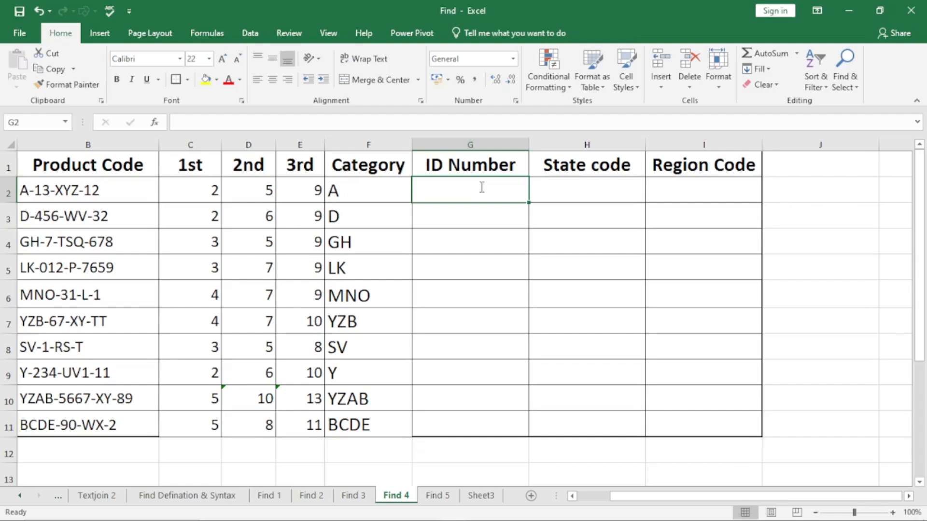
type("=mid")
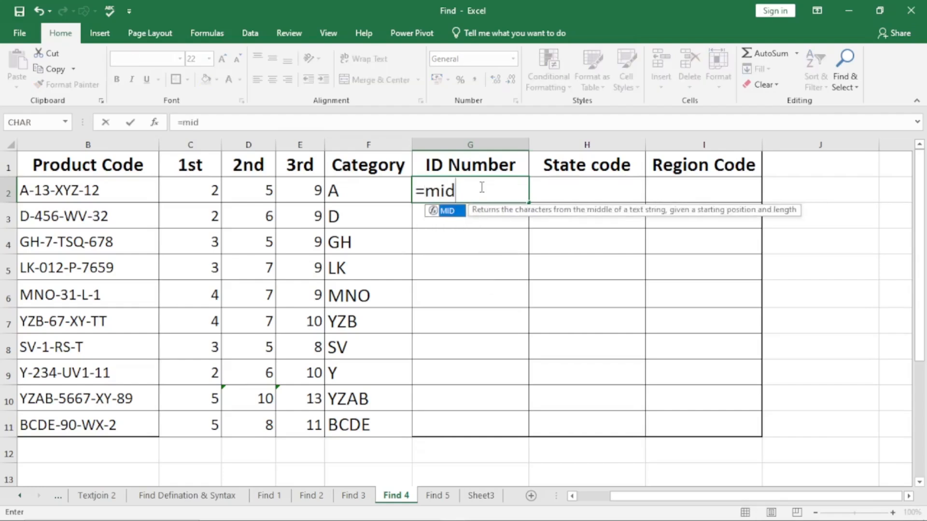
key("Tab")
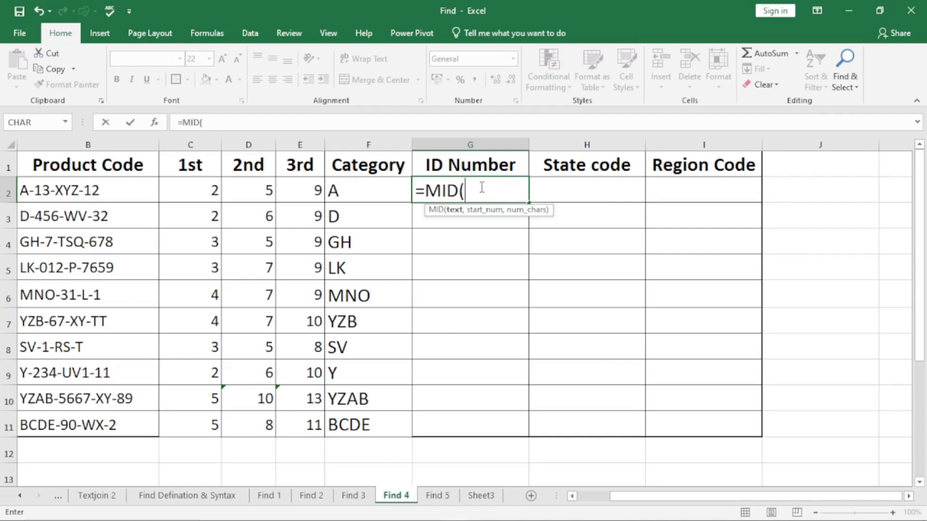
left_click(89, 191)
type(",")
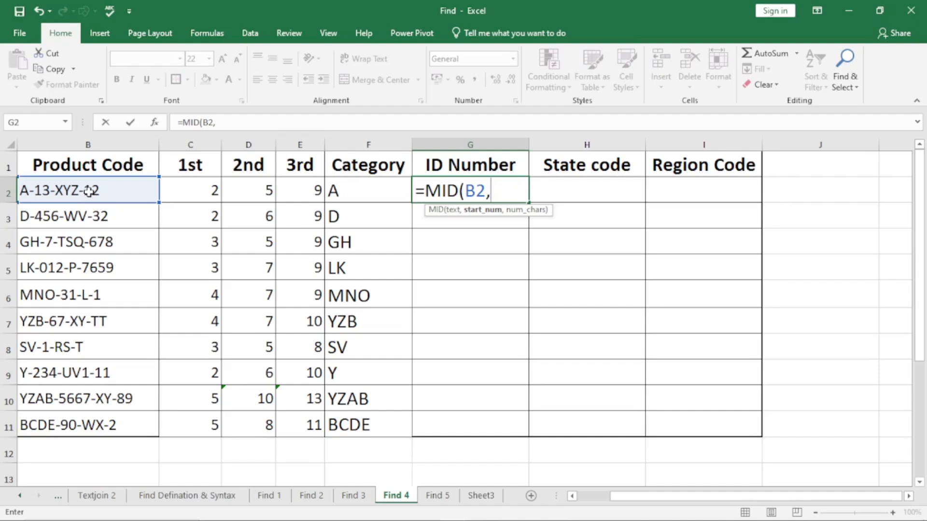
Set the start number of G2's MID formula to FIND("-",B2)+1.
type("f")
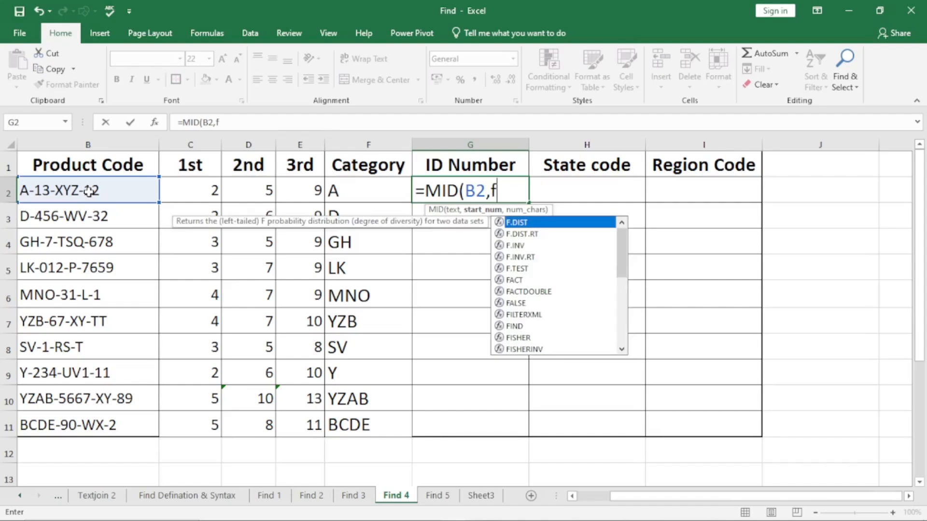
type("ind")
key("Tab")
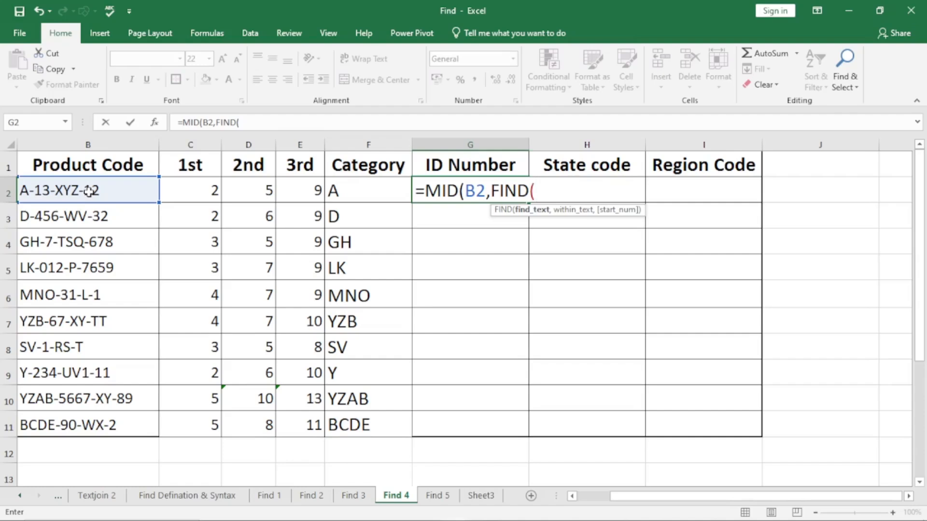
type("\"-\",")
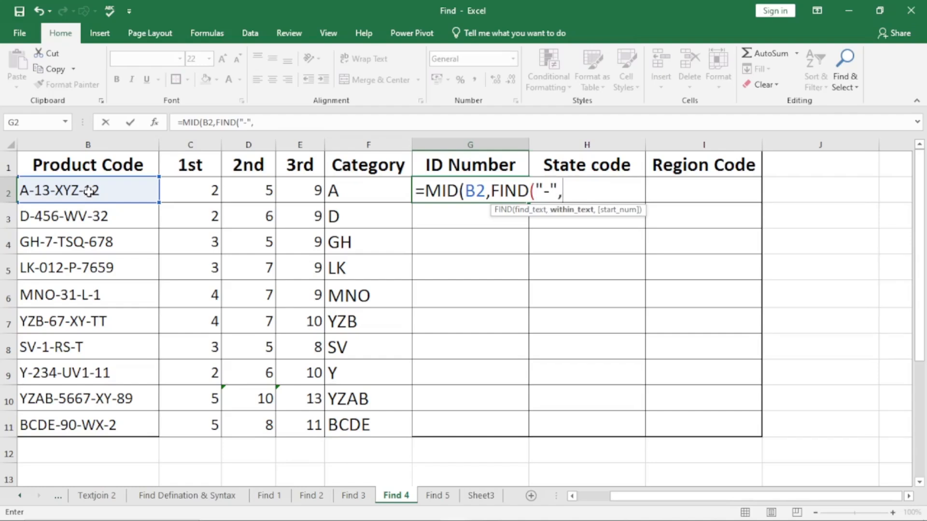
left_click(89, 192)
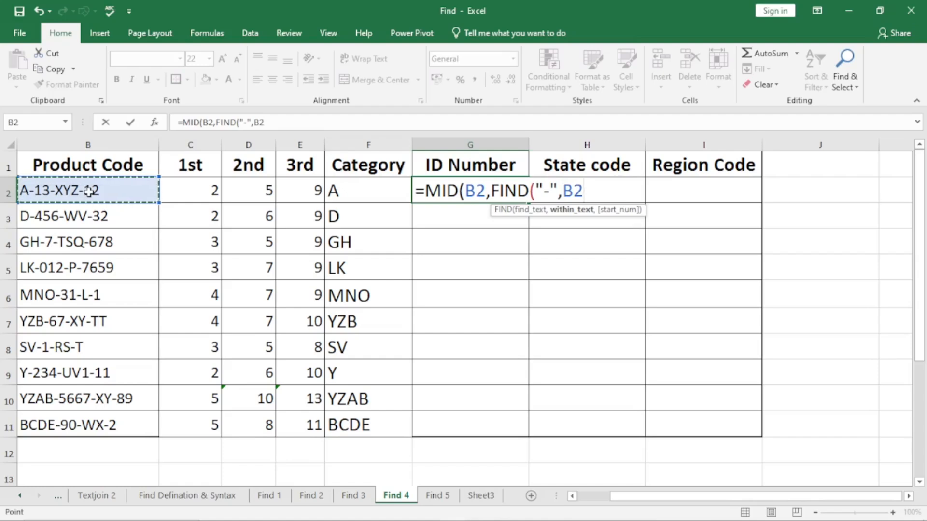
type(")")
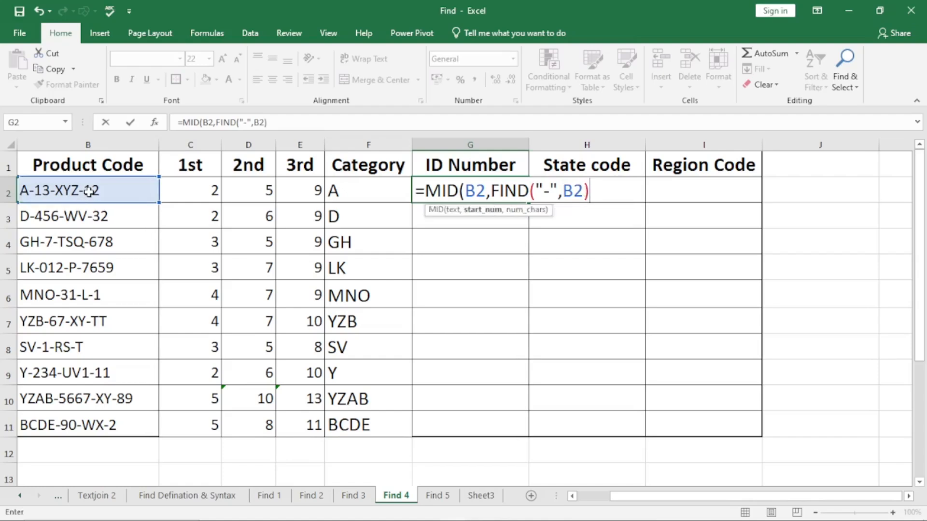
type("+1")
type(",")
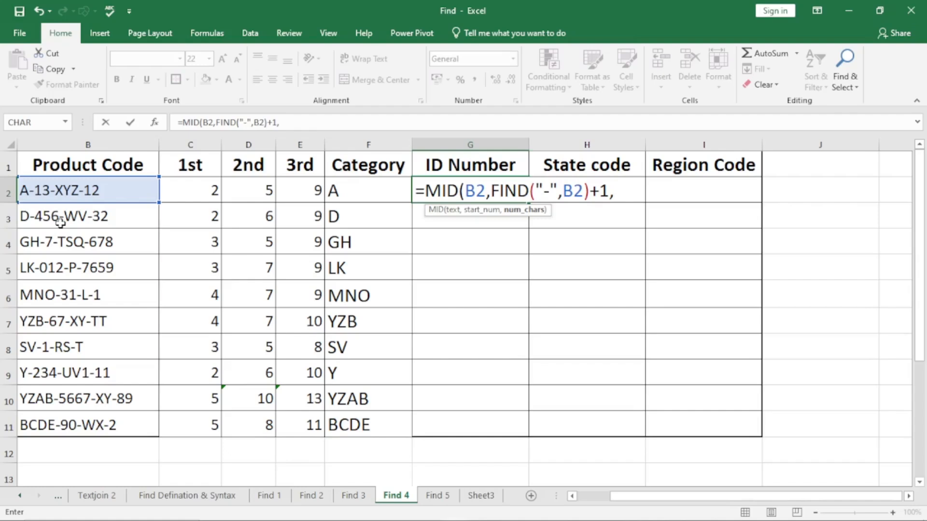
Begin the character count of G2's MID formula with a FIND for "-" within B2, ready for its start number.
type("find")
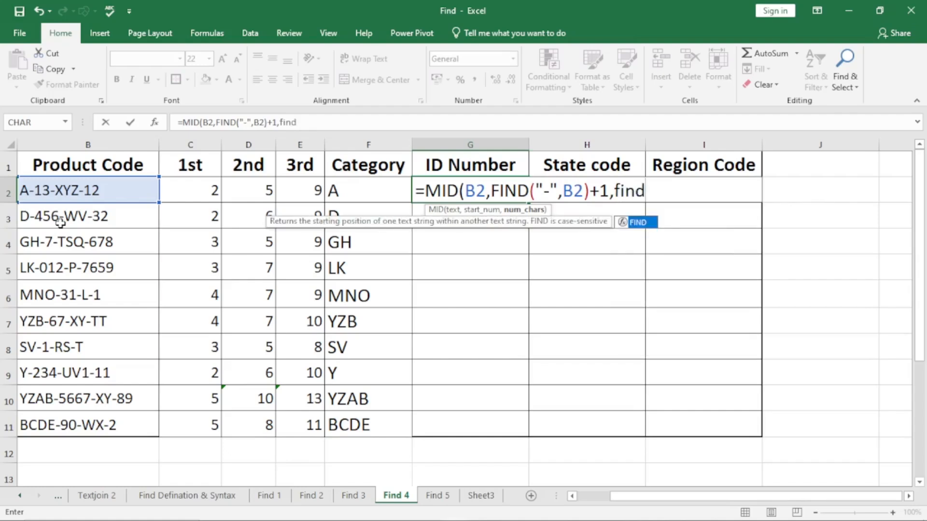
key("Tab")
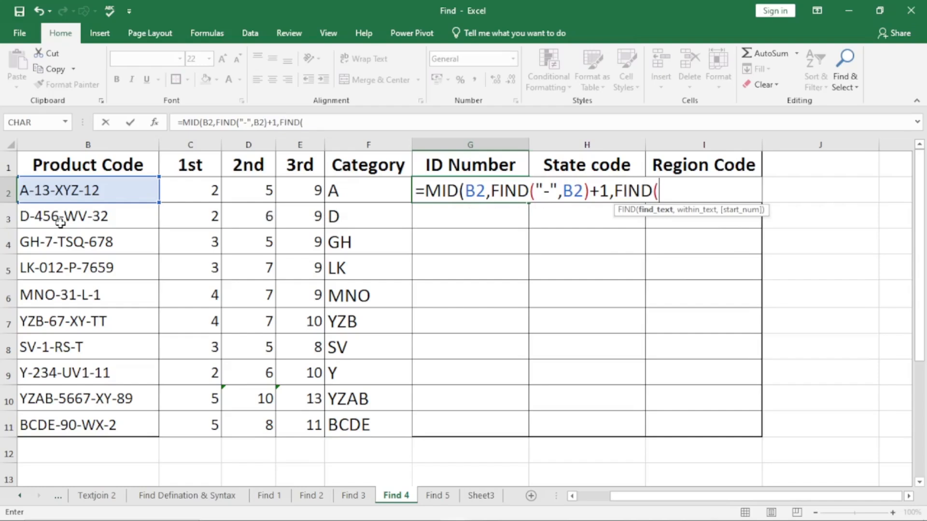
type("\"-\",")
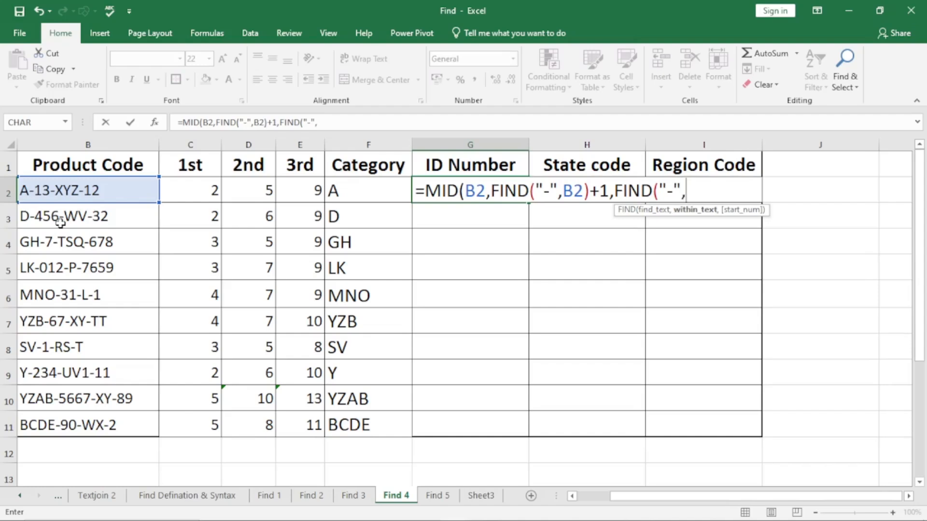
left_click(98, 189)
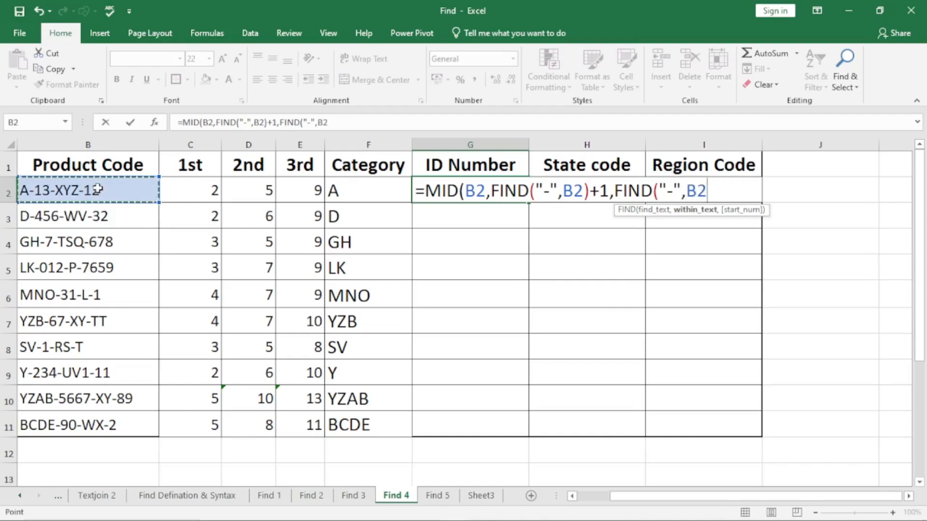
type(",")
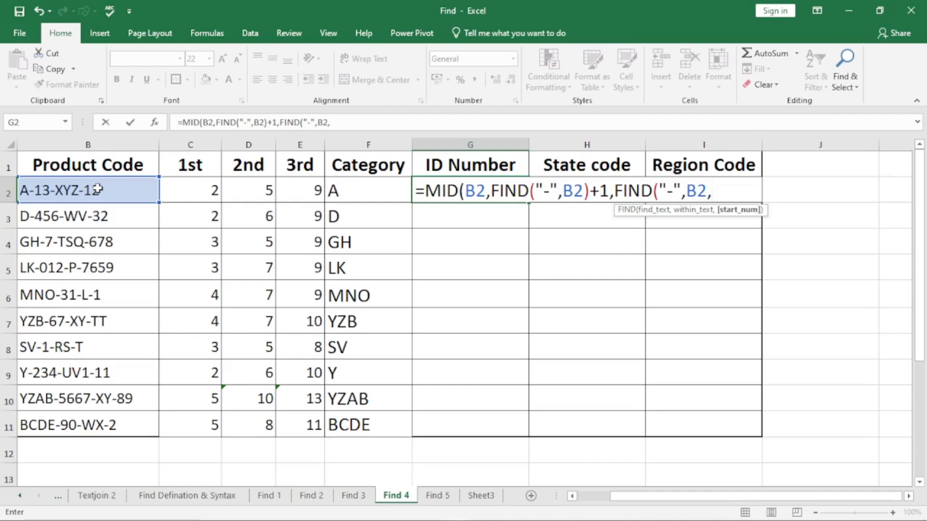
Nest FIND("-",B2)+1 as the start number of the character-count FIND in G2 and close that FIND.
type("find")
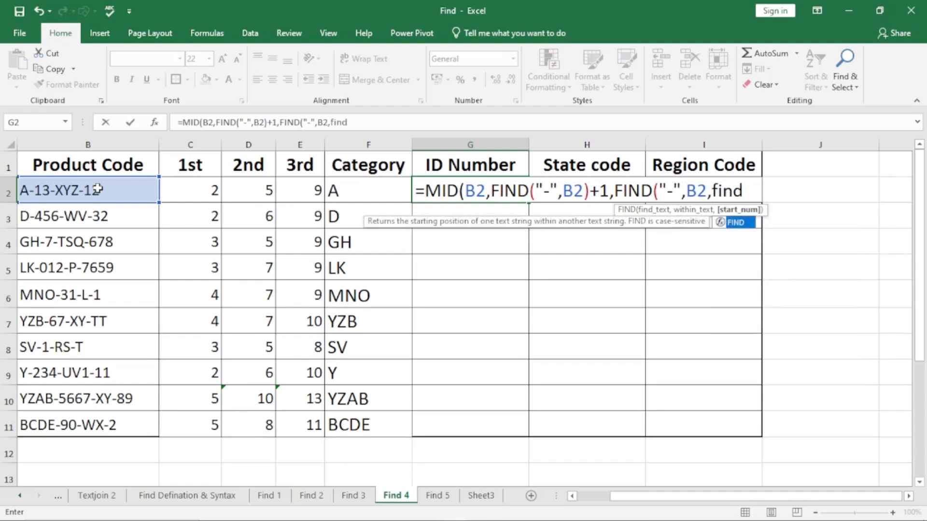
key("Tab")
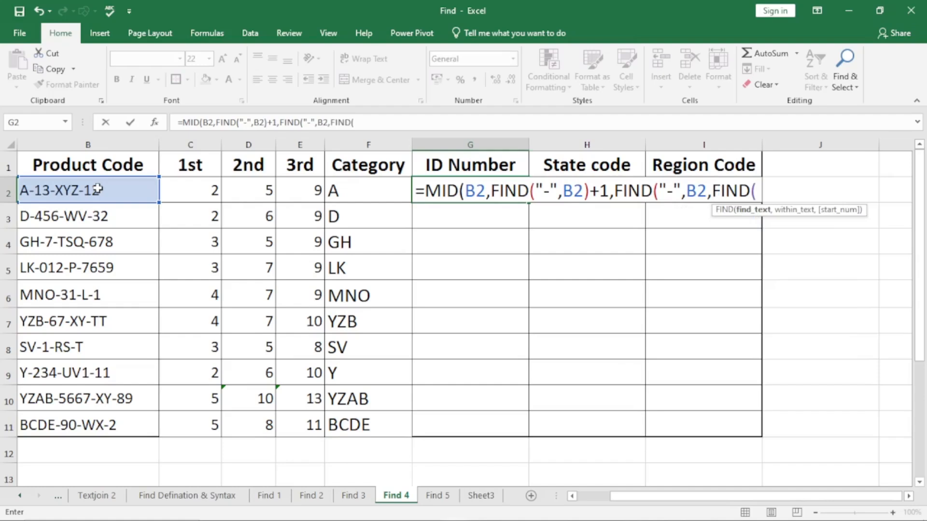
type("\"-\"")
type(",")
left_click(98, 190)
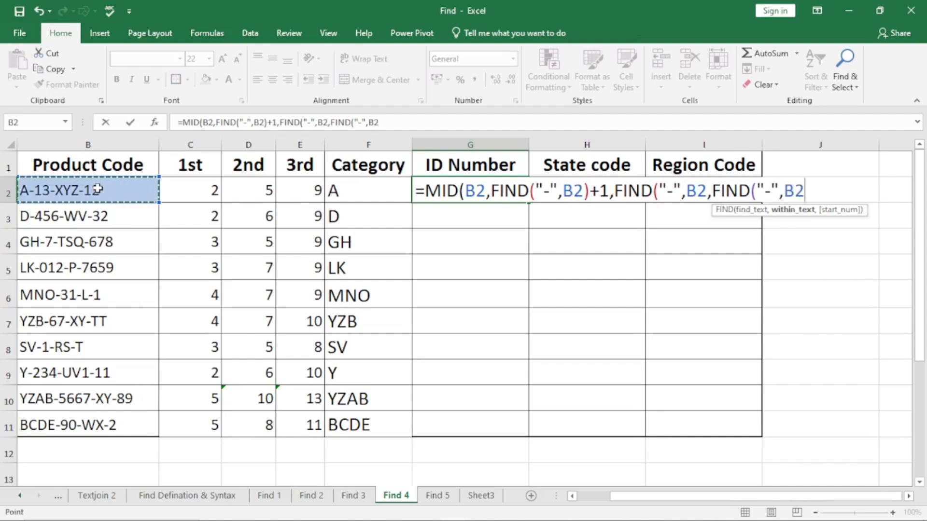
type(")")
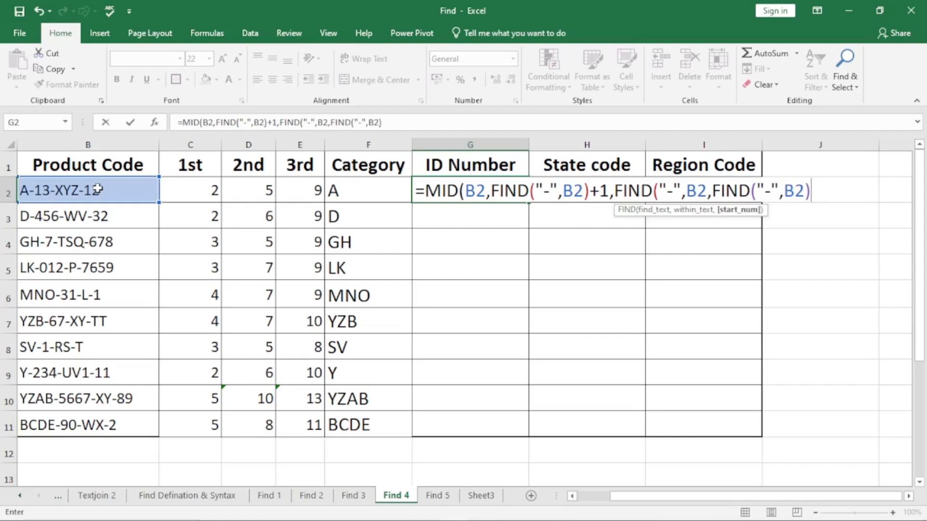
type("+1)")
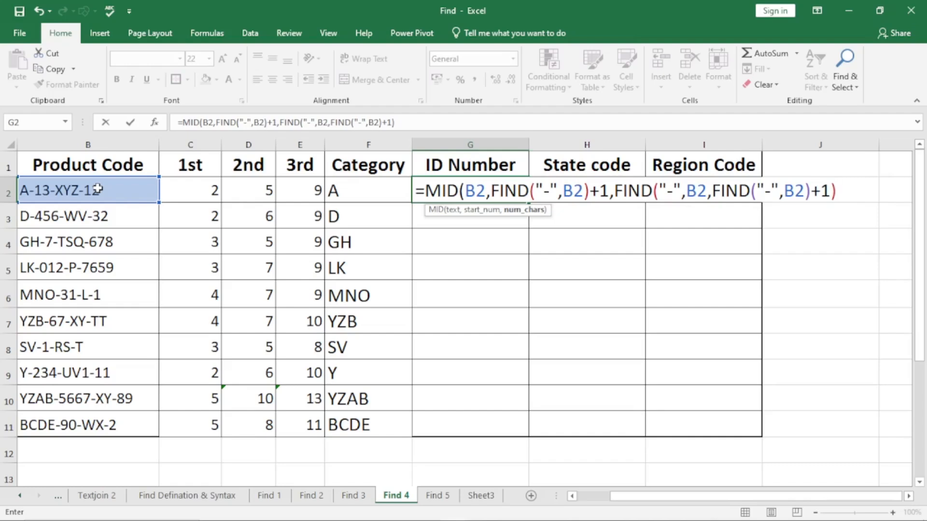
Subtract FIND("-",B2) from the second-hyphen FIND in the character count of G2's MID formula.
type("-find")
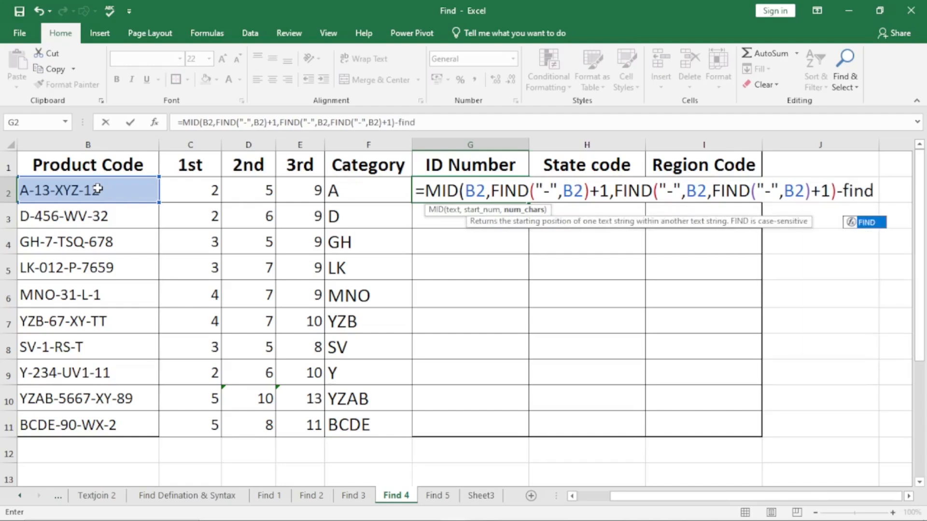
key("Tab")
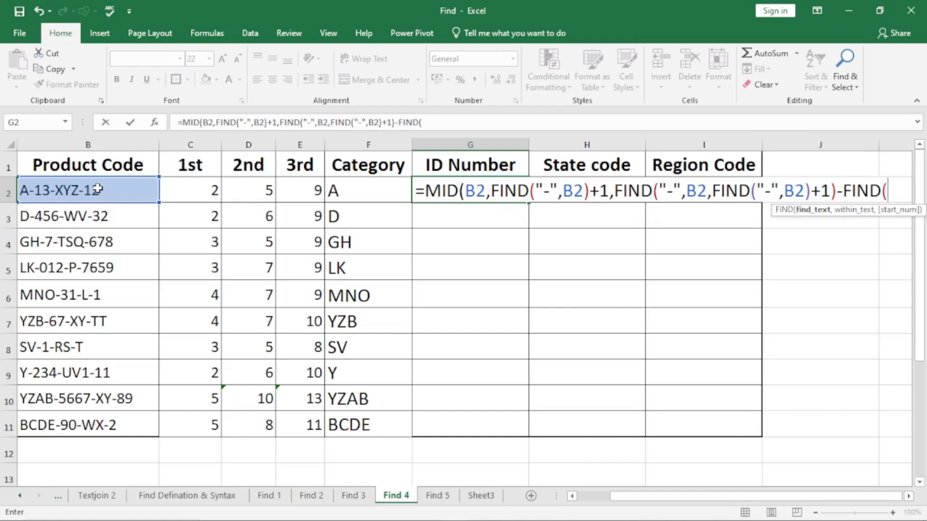
type("\"-\",")
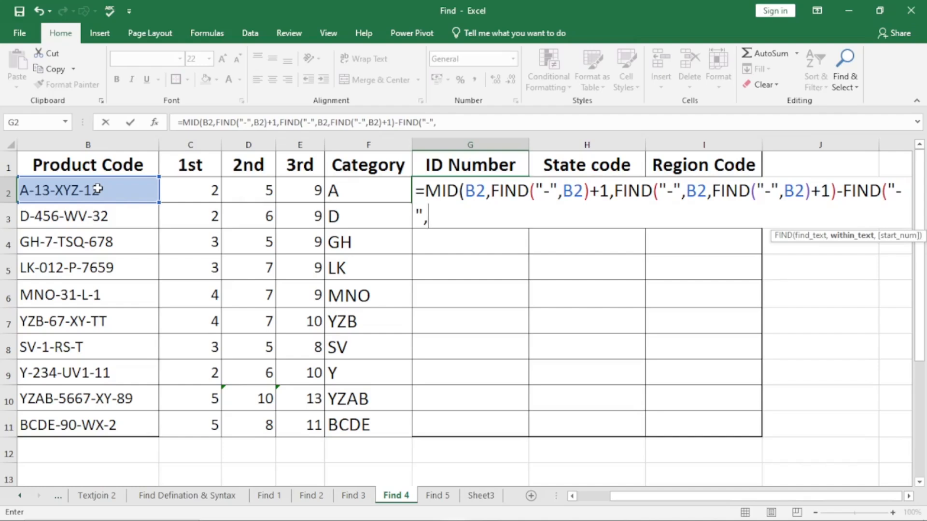
left_click(98, 189)
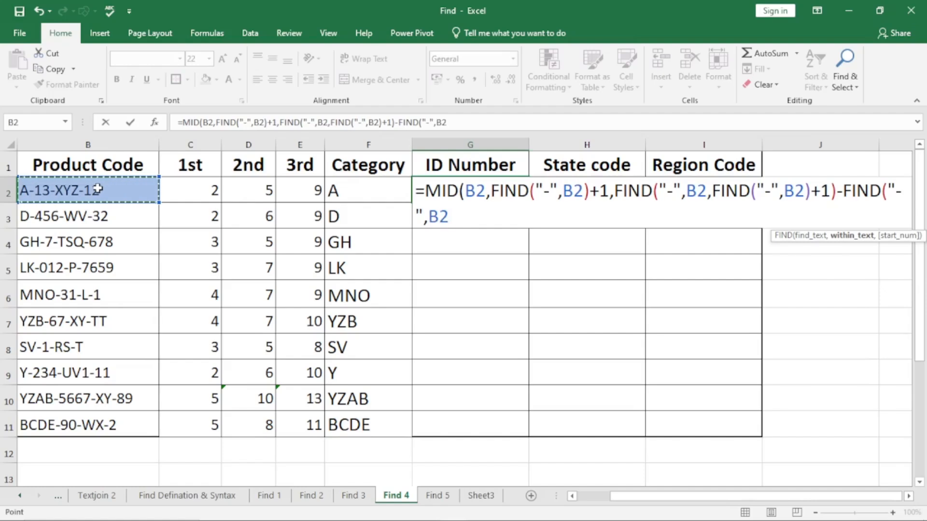
type(")")
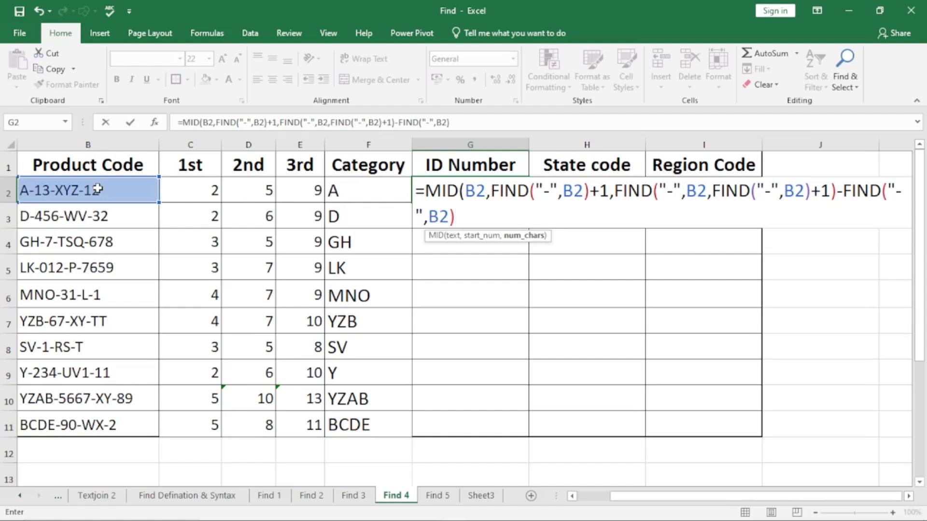
type("-1)")
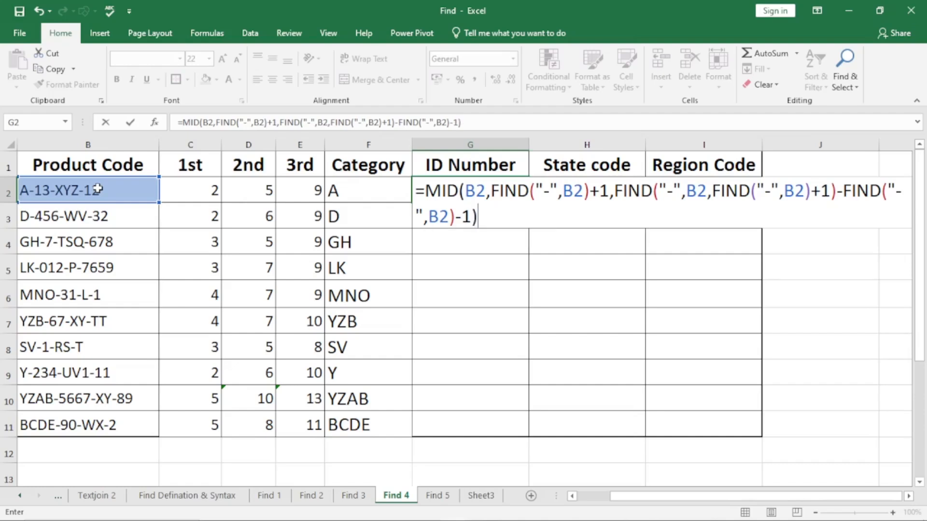
Subtract 1 from the character count, complete G2's MID formula and fill it down the ID Number column to G11.
key("Return")
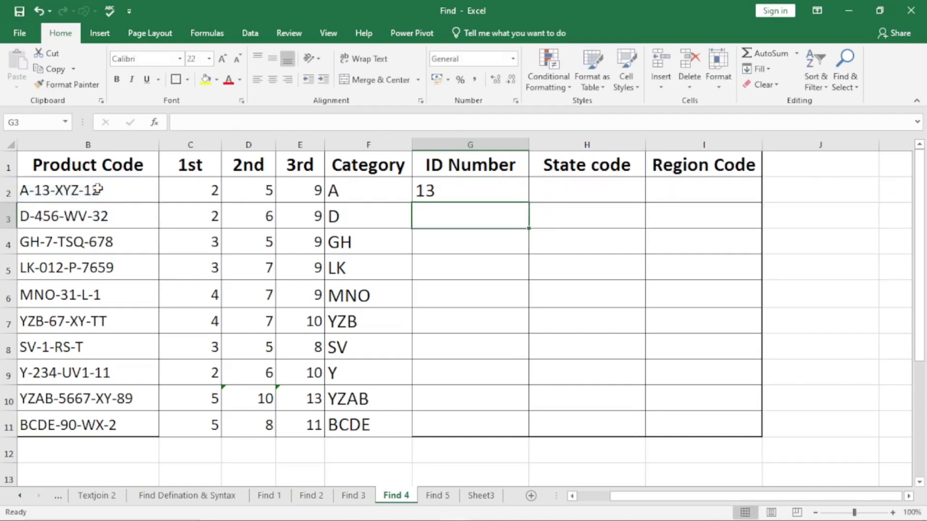
left_click(467, 188)
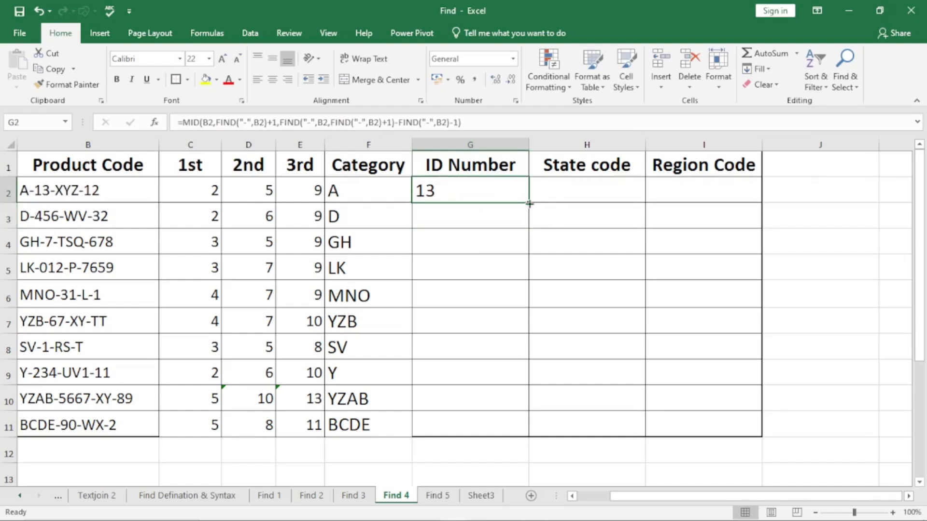
double_click(529, 203)
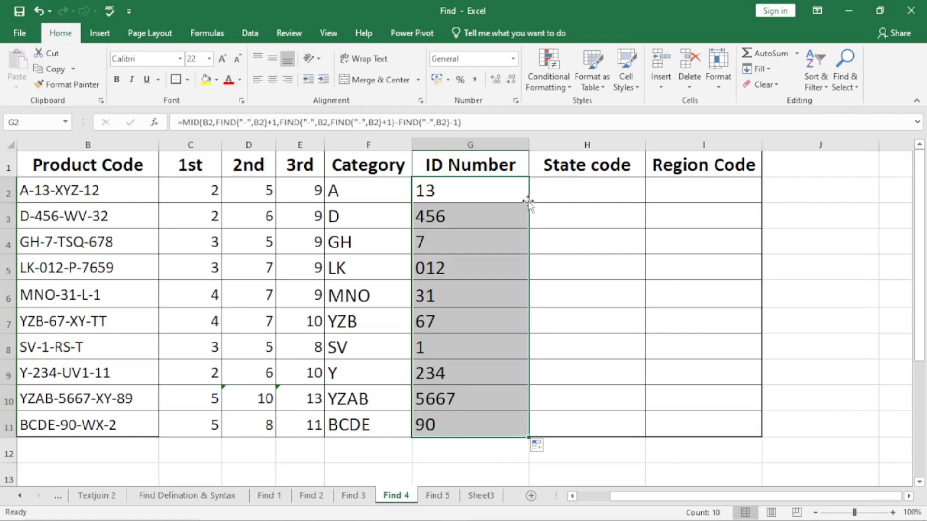
Start a formula in State code cell H2.
left_click(569, 182)
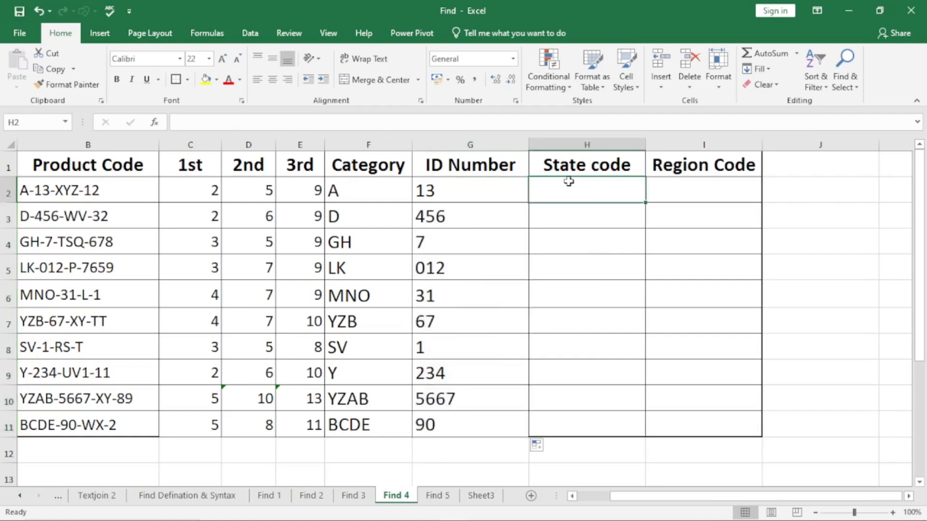
type("=")
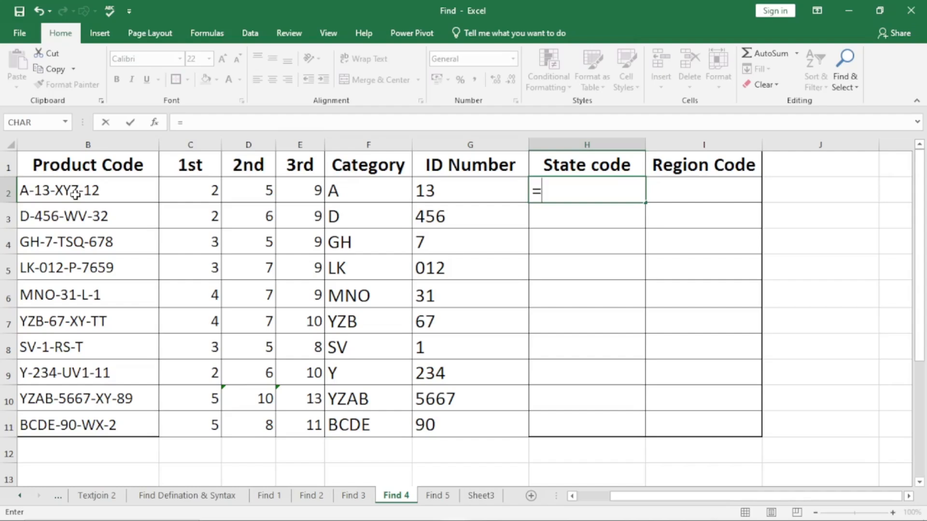
Begin a MID function in State code cell H2 with product code B2 as its text.
type("mid")
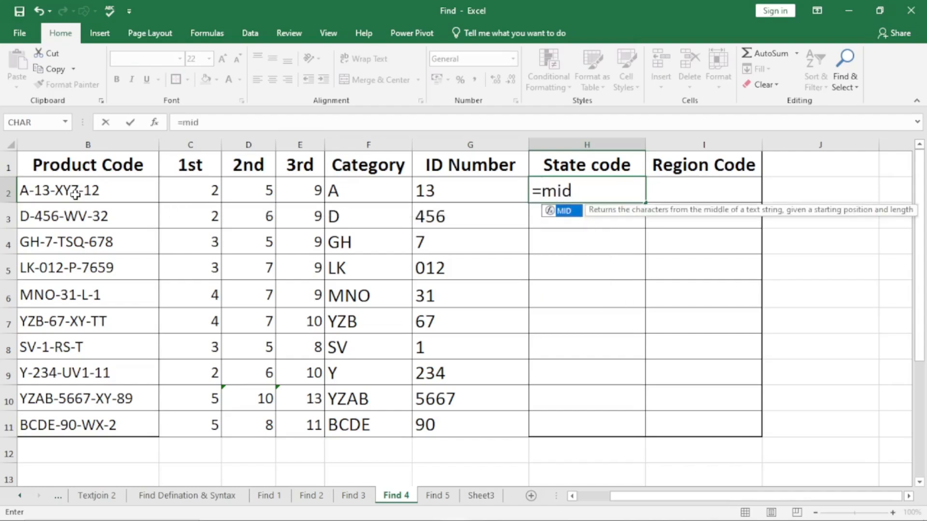
key("Tab")
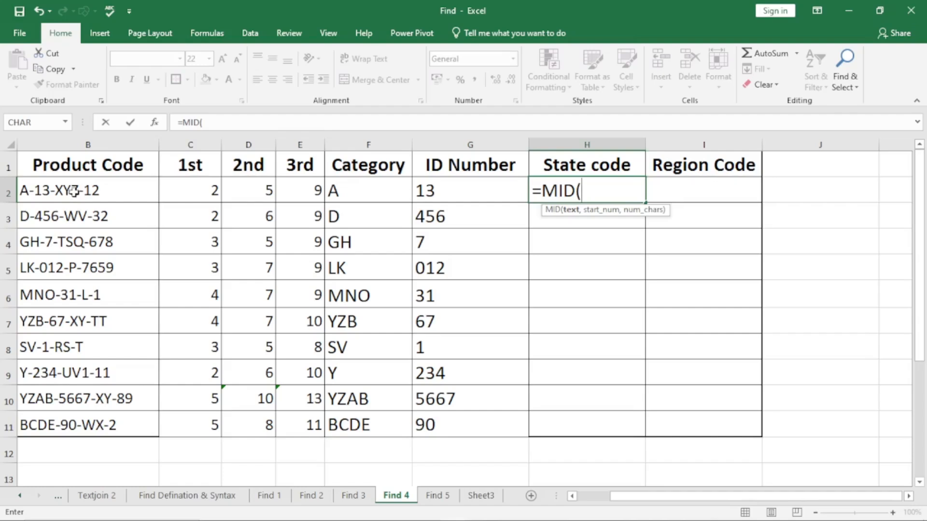
left_click(74, 192)
type(",")
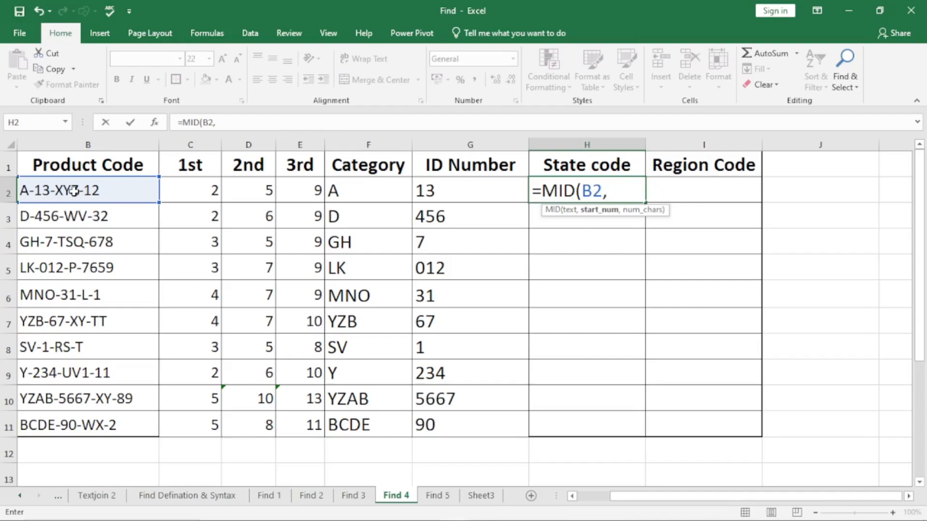
Enter a FIND for "-" within B2 as the start number of H2's MID formula, leaving it open.
type("find")
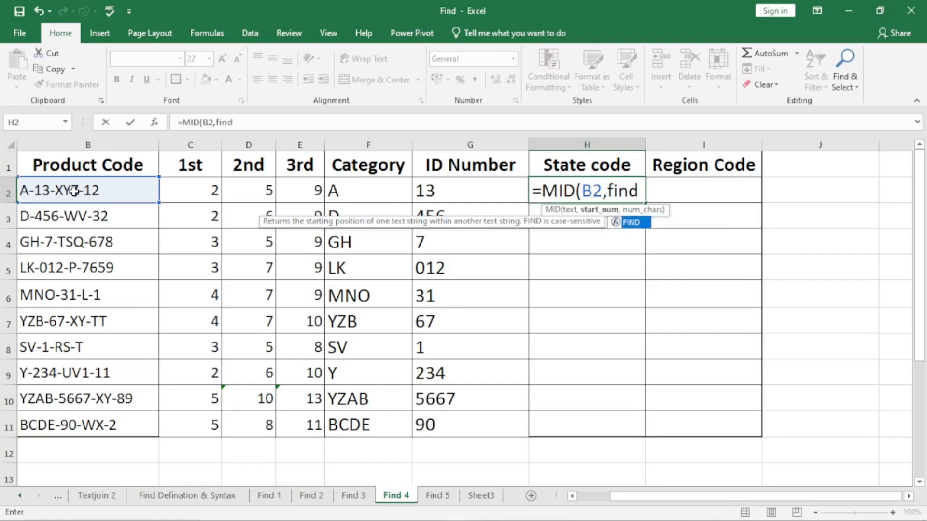
key("Tab")
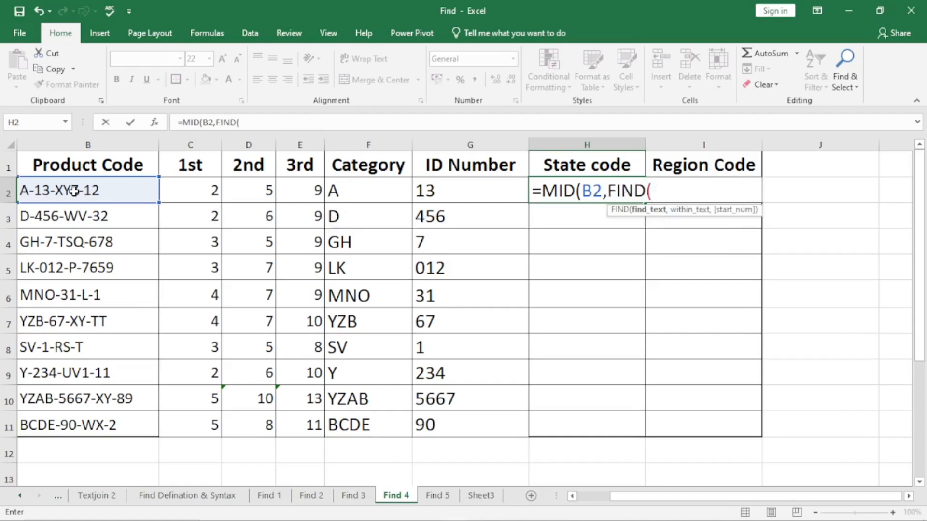
type("\"-\"")
type(",")
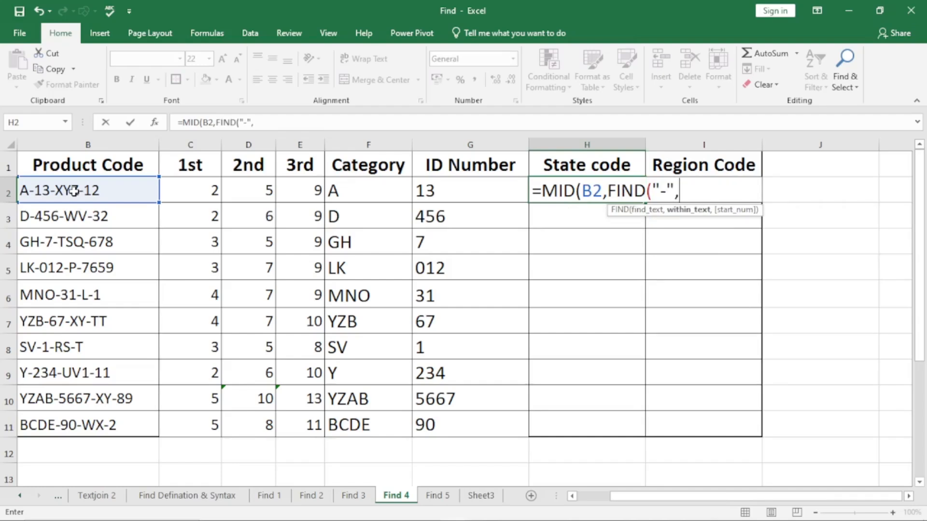
left_click(74, 191)
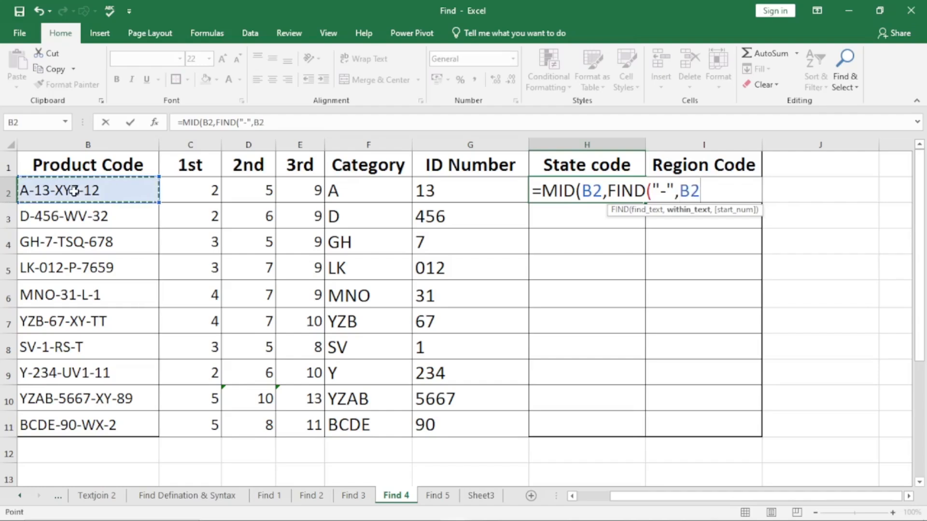
type("find")
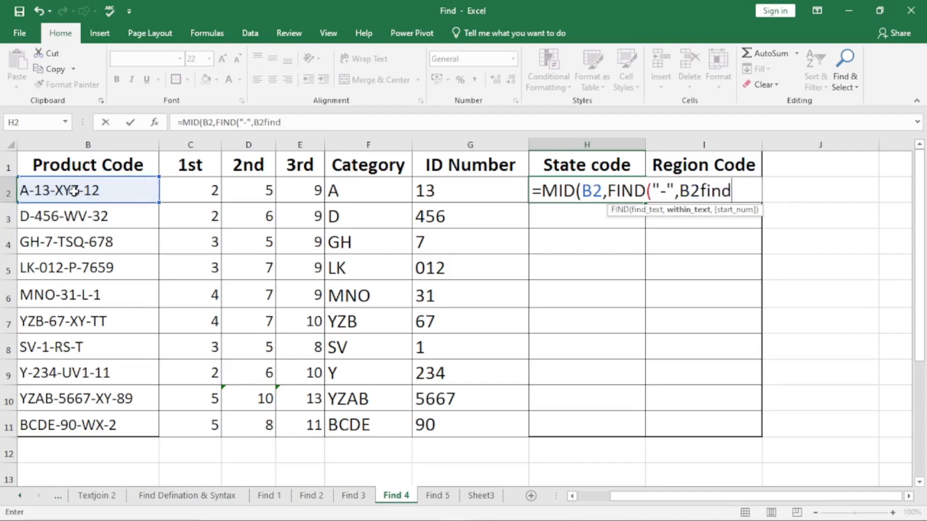
key("BackSpace")
key("BackSpace")
key("BackSpace")
key("BackSpace")
Nest FIND("-",B2)+1 as the start number of the FIND in H2's MID start number and close that FIND.
type(",find")
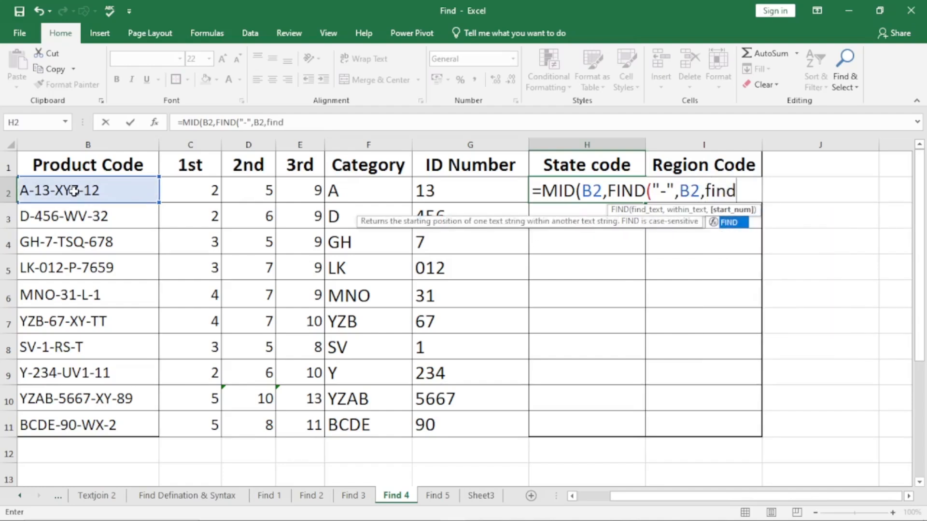
key("Tab")
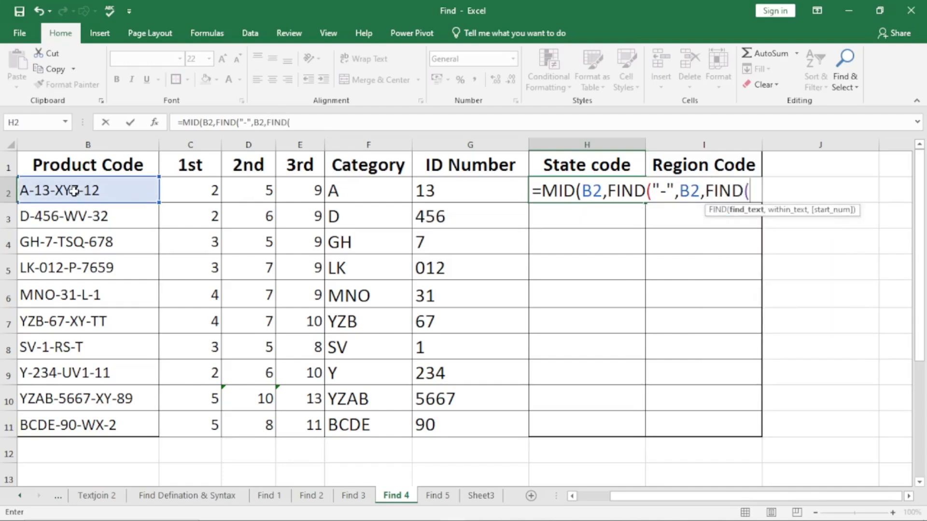
type("\"-\",")
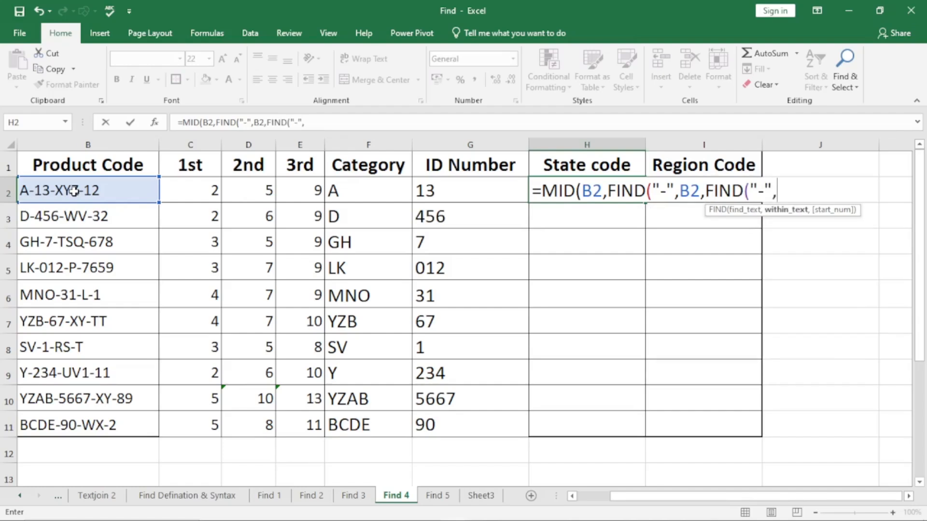
left_click(74, 191)
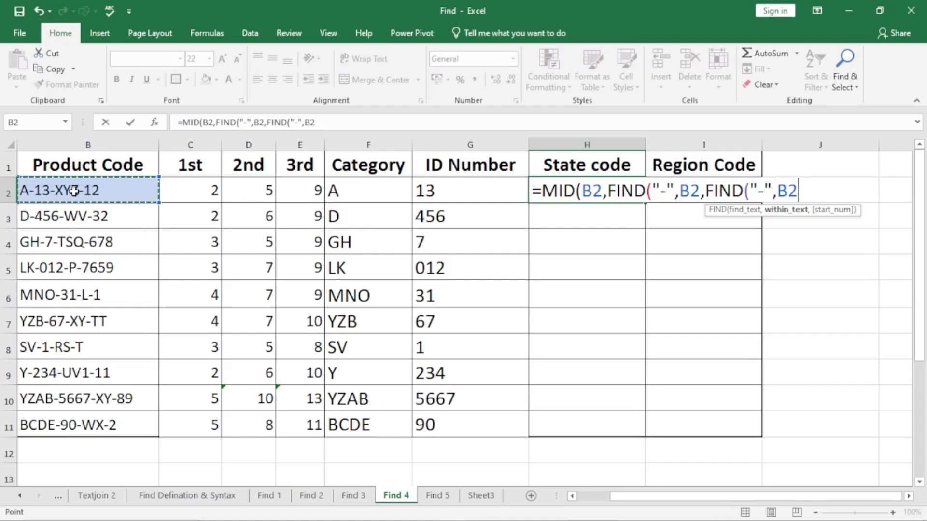
type(")")
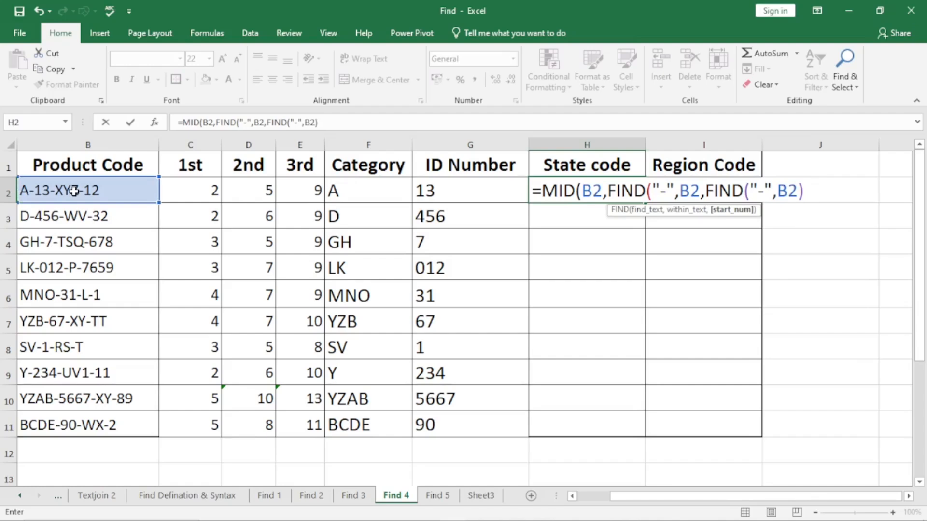
type("+1)")
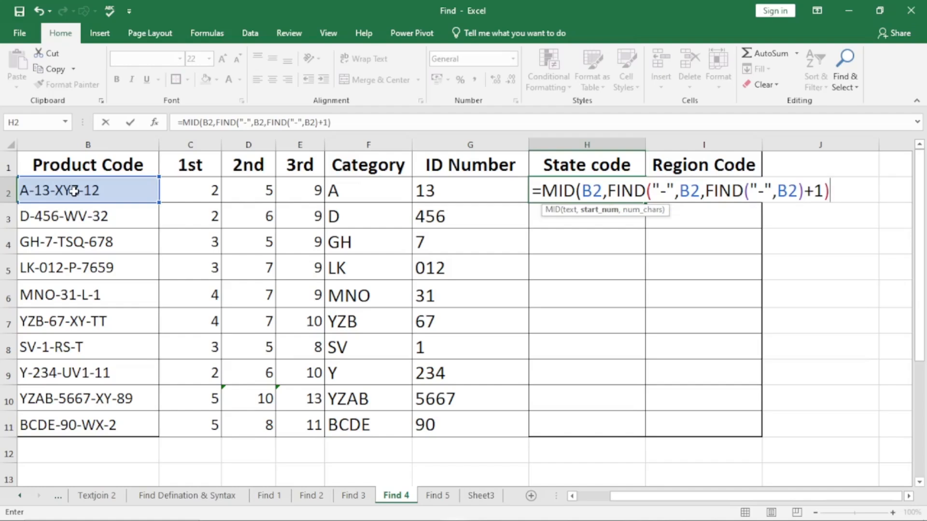
Add 1 to the MID start number in H2 and move on to the character-count argument.
type("+1,")
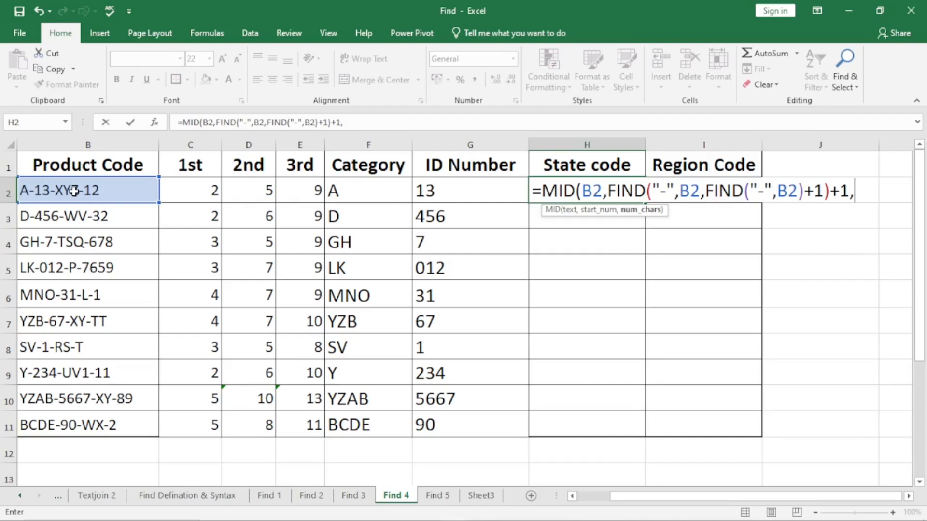
Begin the character count of H2's MID formula with a FIND for "-" within B2.
type("find")
key("Tab")
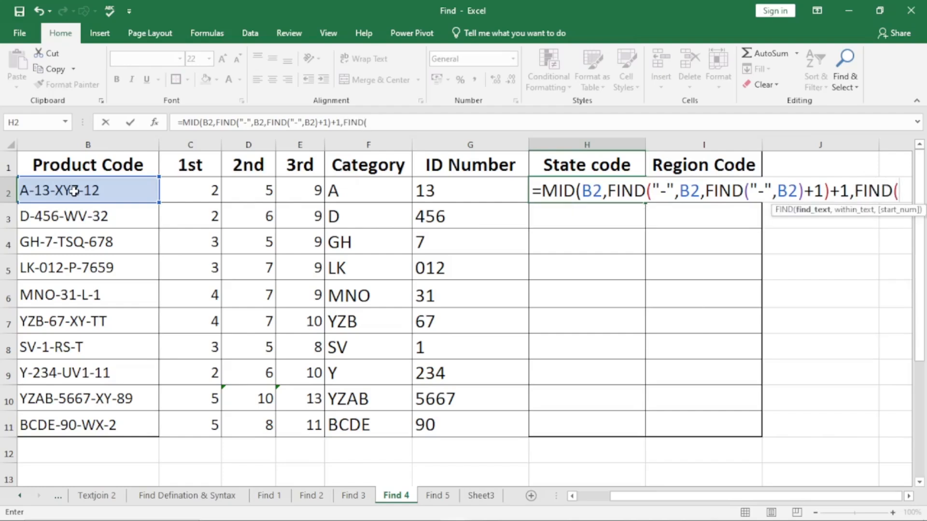
type("\"-\",")
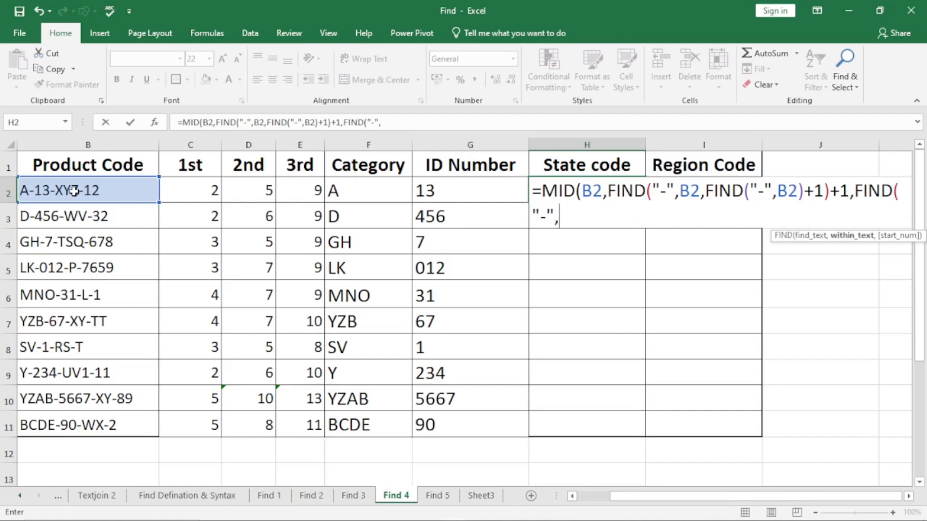
left_click(74, 191)
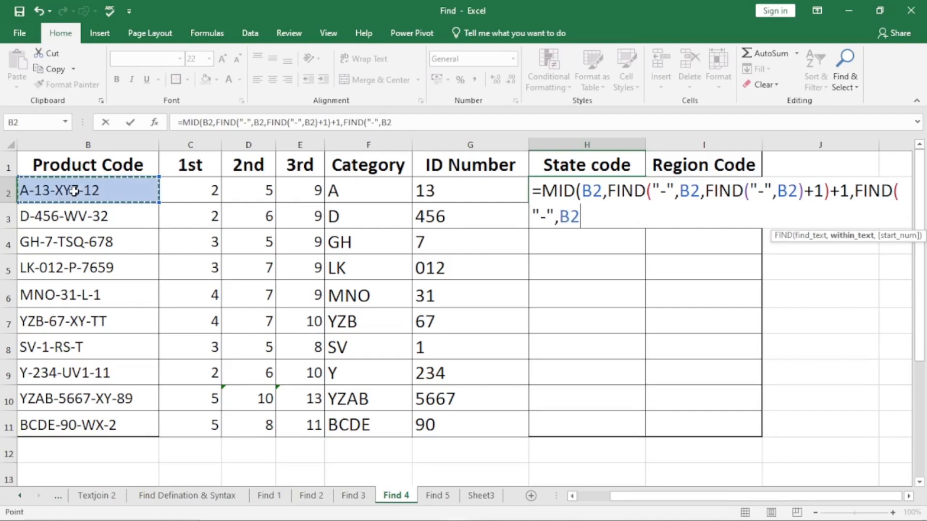
Nest a second FIND for "-" within B2 as the start number of the character-count FIND, ready for its own start number.
type(",find")
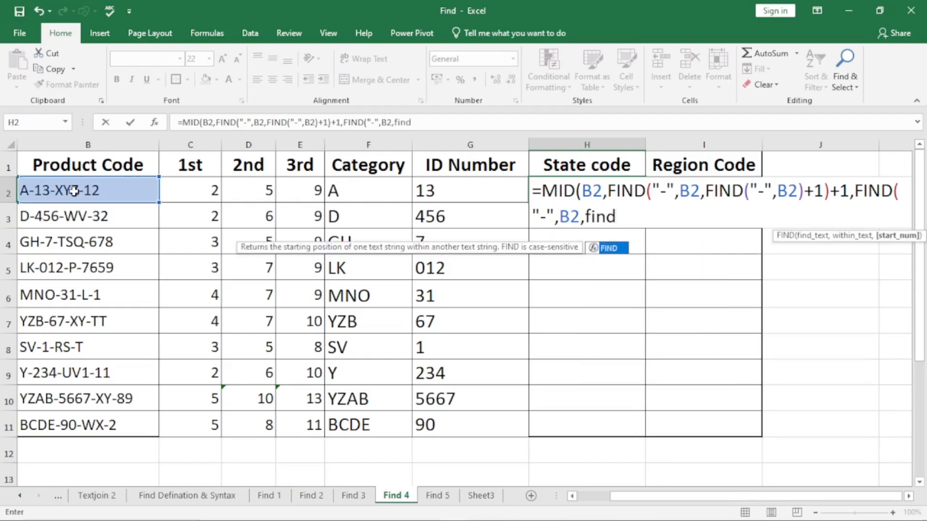
key("Tab")
type("\"-")
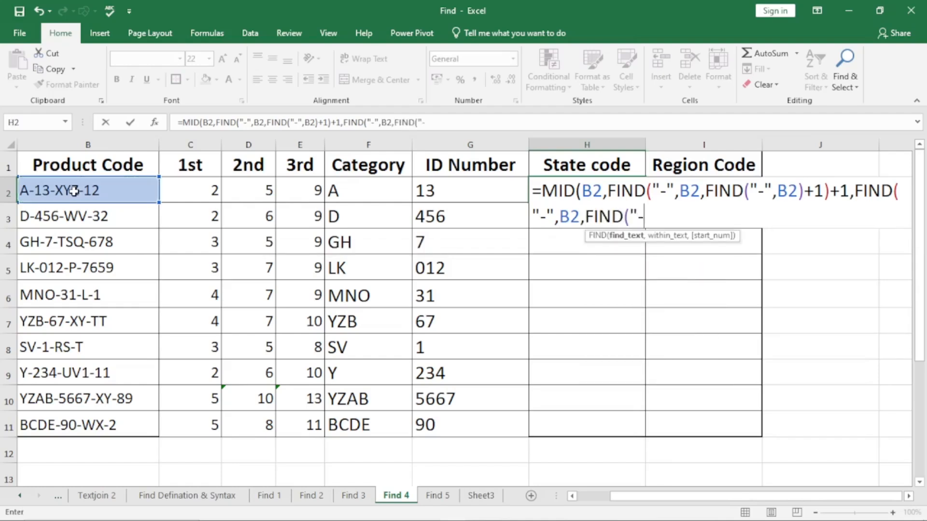
type("\",")
left_click(74, 191)
type(",")
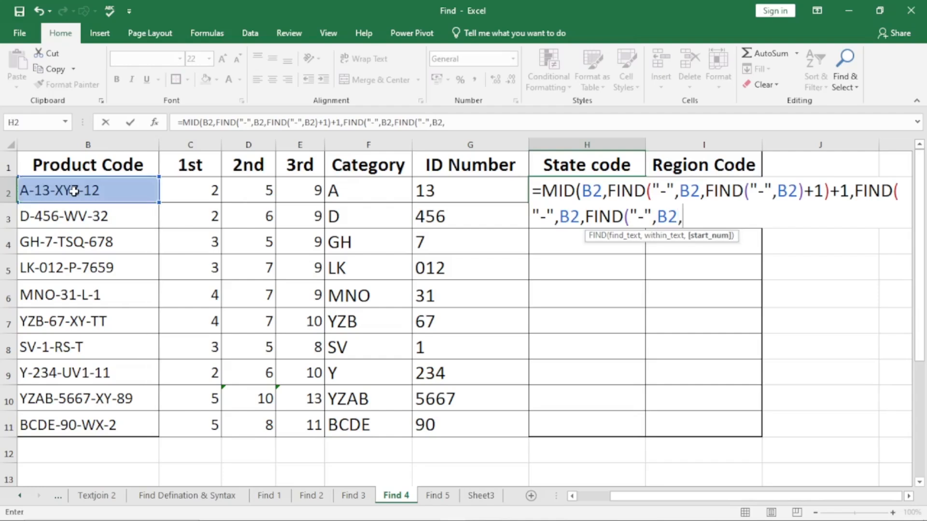
type("find")
Nest FIND("-",B2) as the innermost start number in H2's character count.
key("Tab")
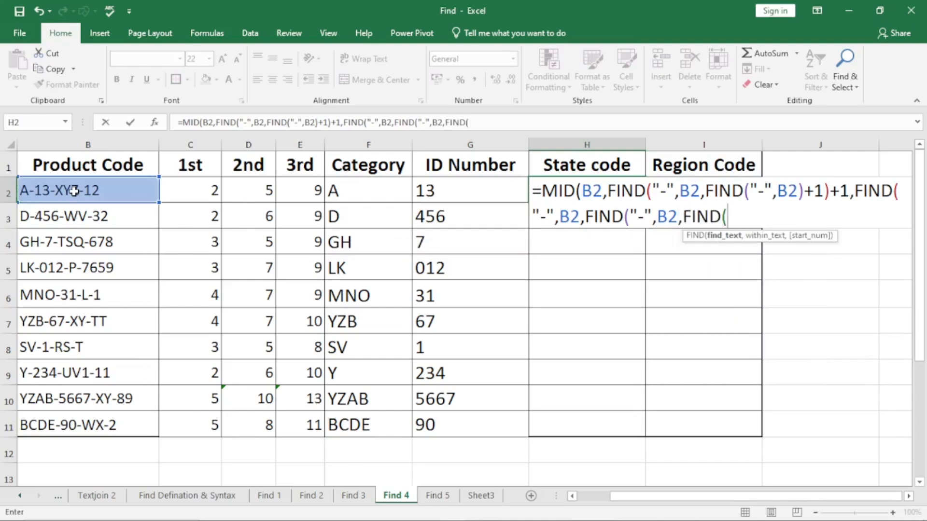
type("\"-\",")
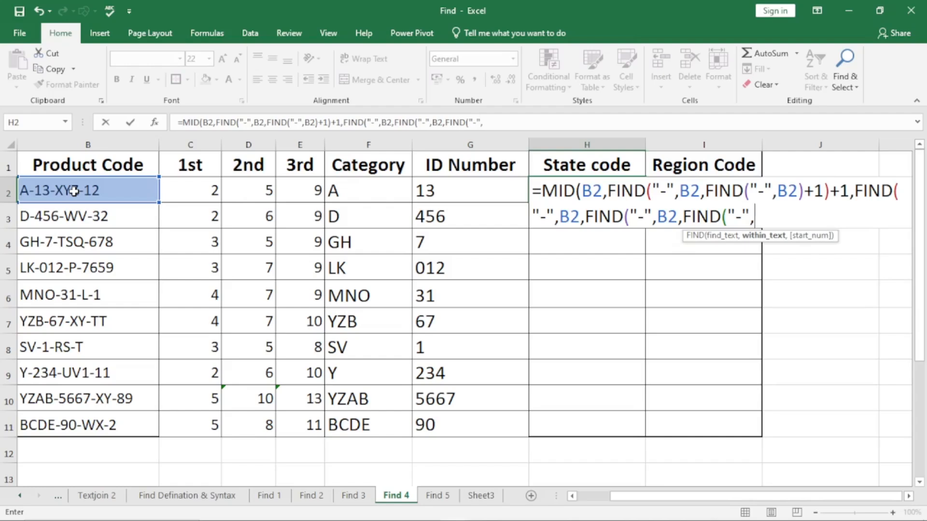
left_click(73, 191)
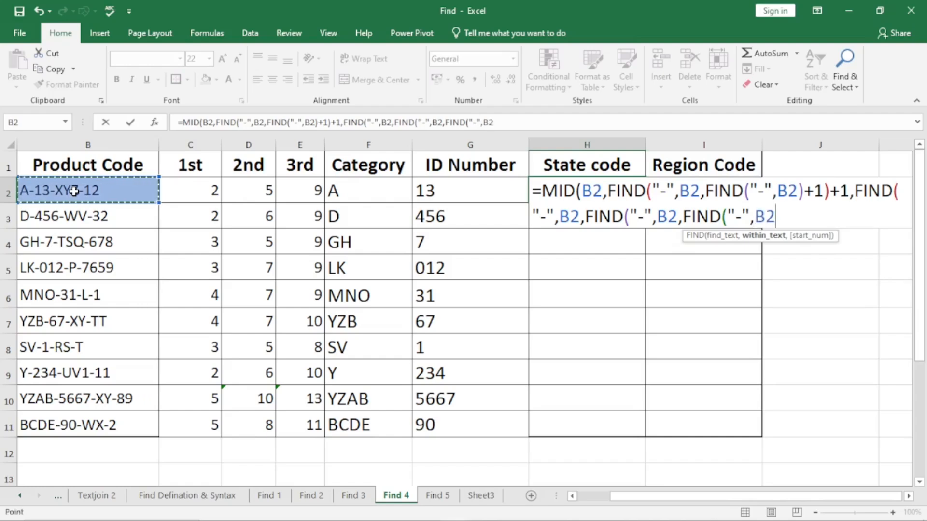
type(")")
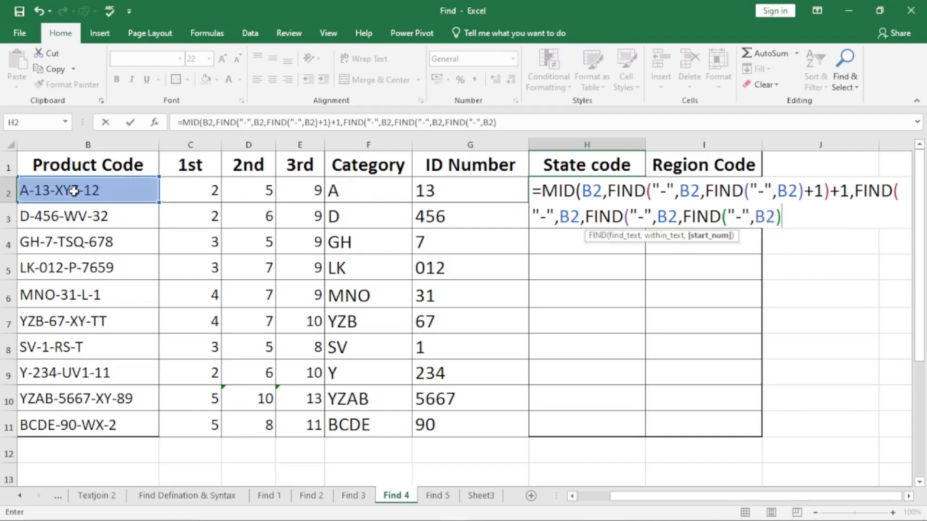
type("+1)")
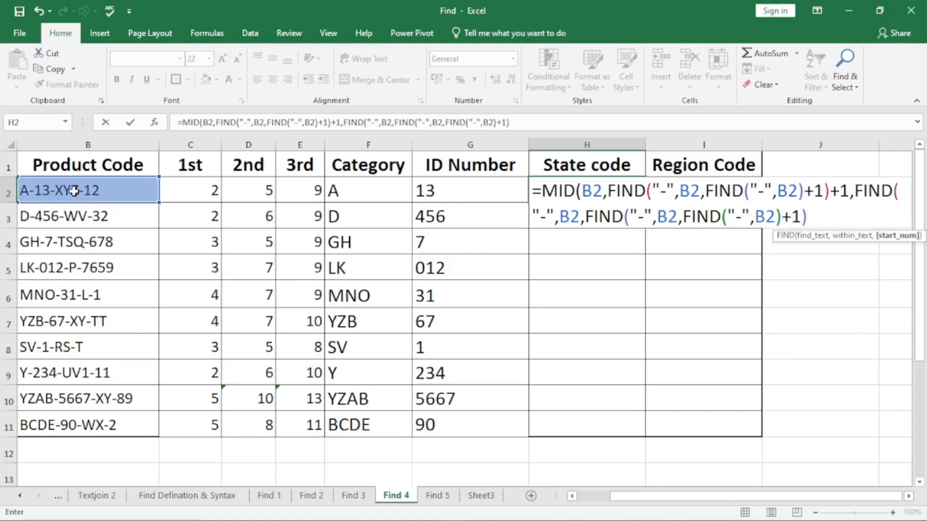
type("+2)")
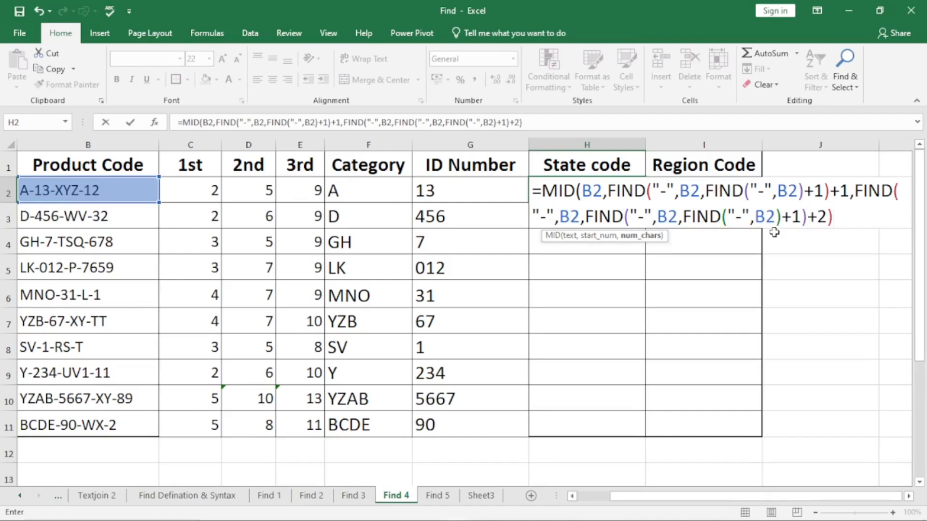
Subtract a FIND for "-" within B2 from the third-hyphen FIND in H2's character count, leaving it open.
type("-find")
key("Tab")
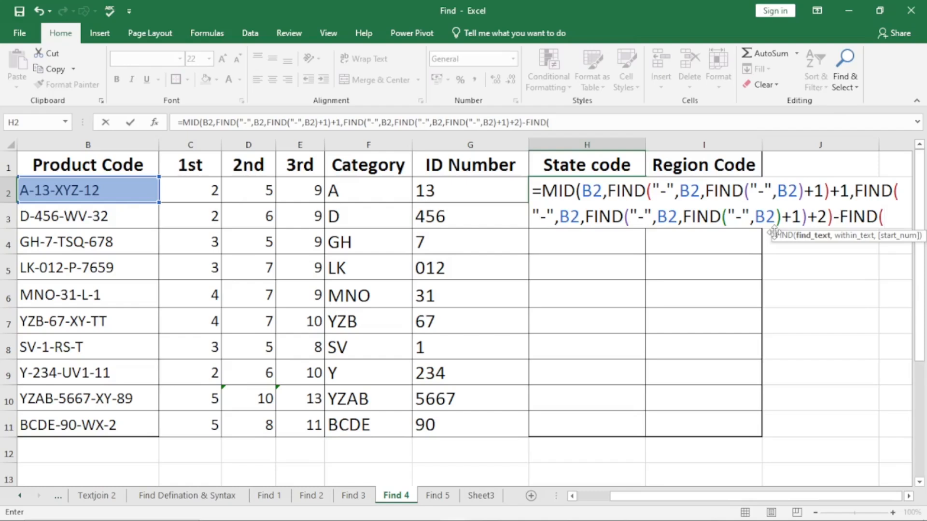
type("\"-")
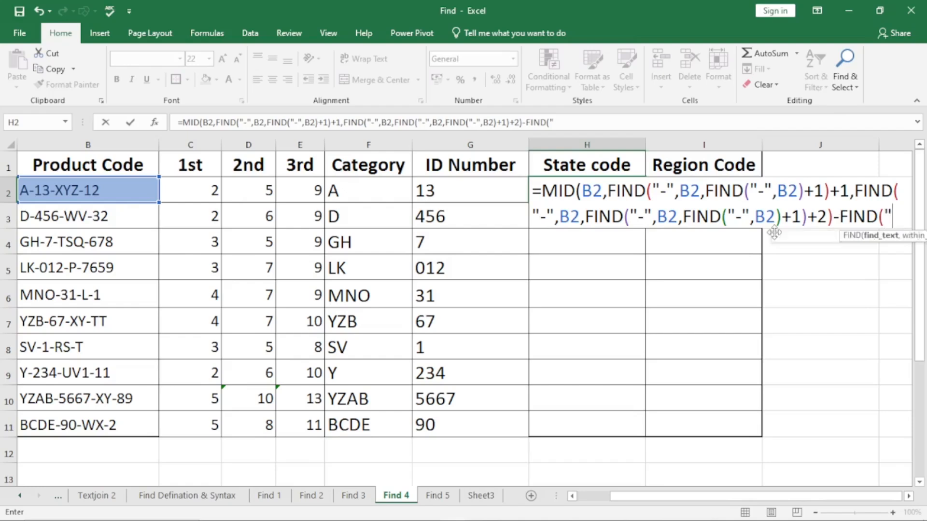
type("\"")
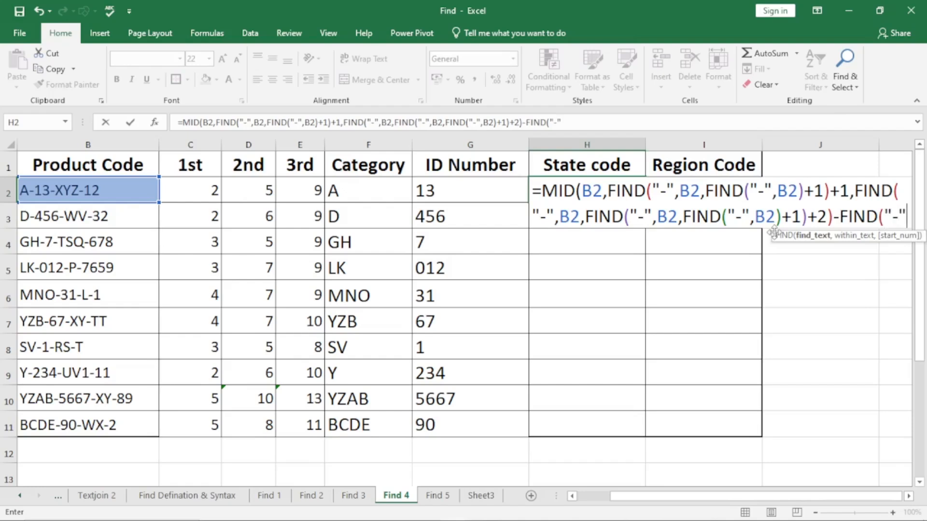
type(",")
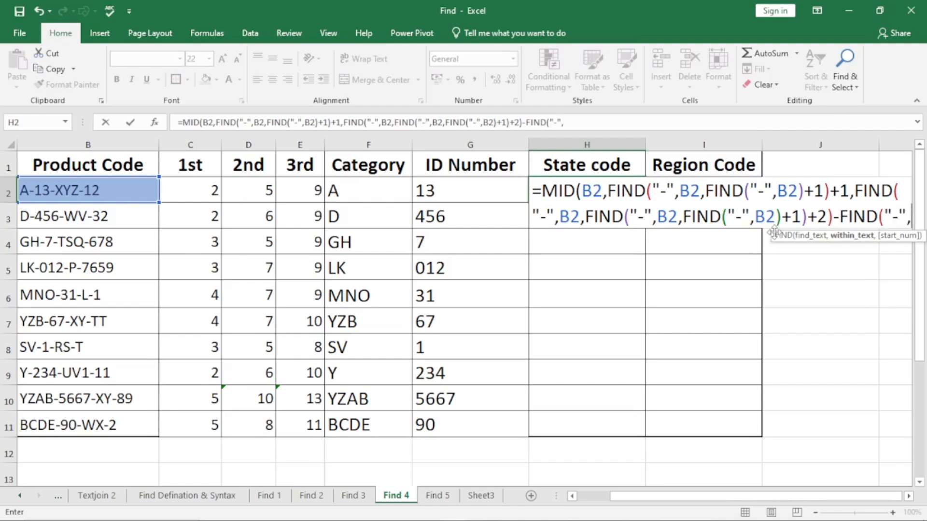
left_click(129, 184)
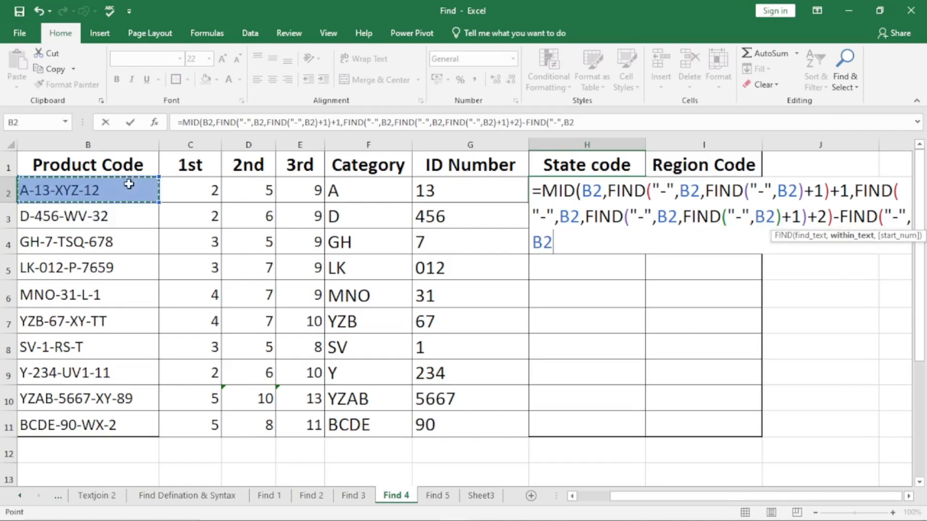
Nest FIND("-",B2)+1 as the start number of the subtracted FIND in H2's character count and close that FIND.
type(",")
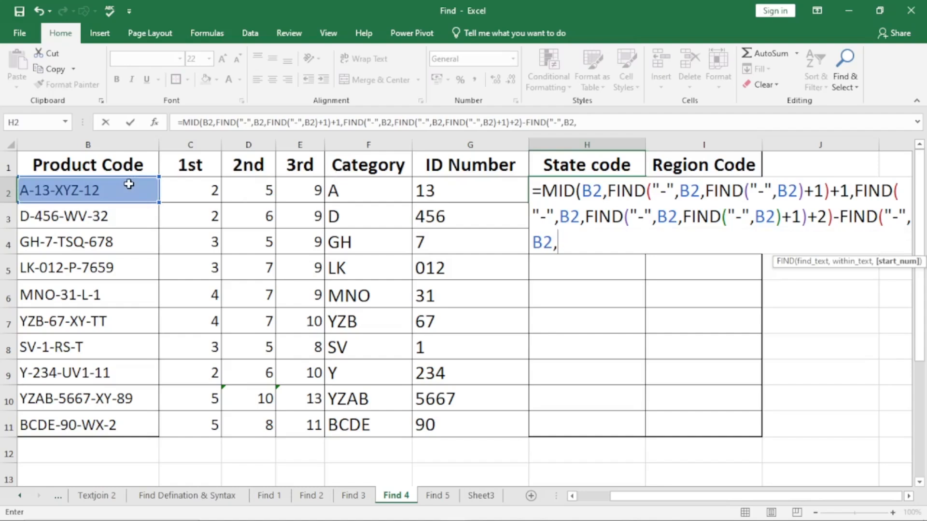
type("find")
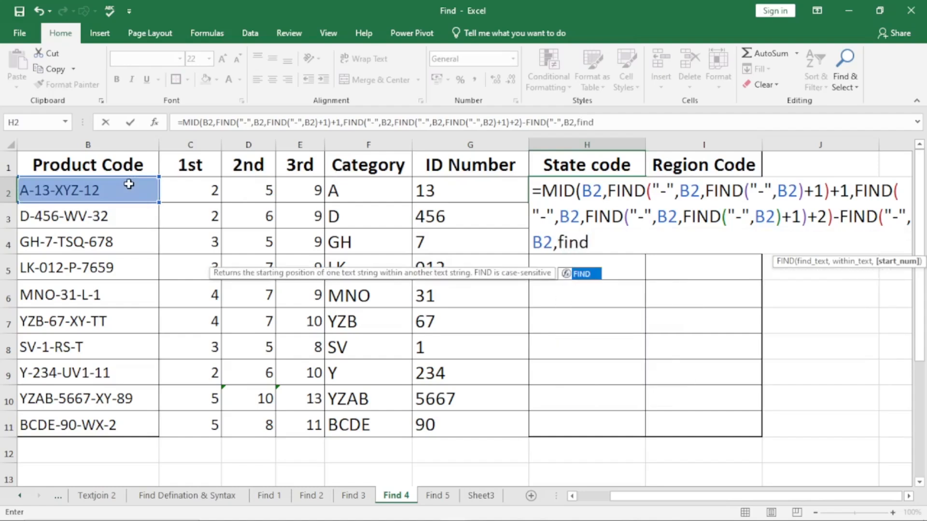
key("Tab")
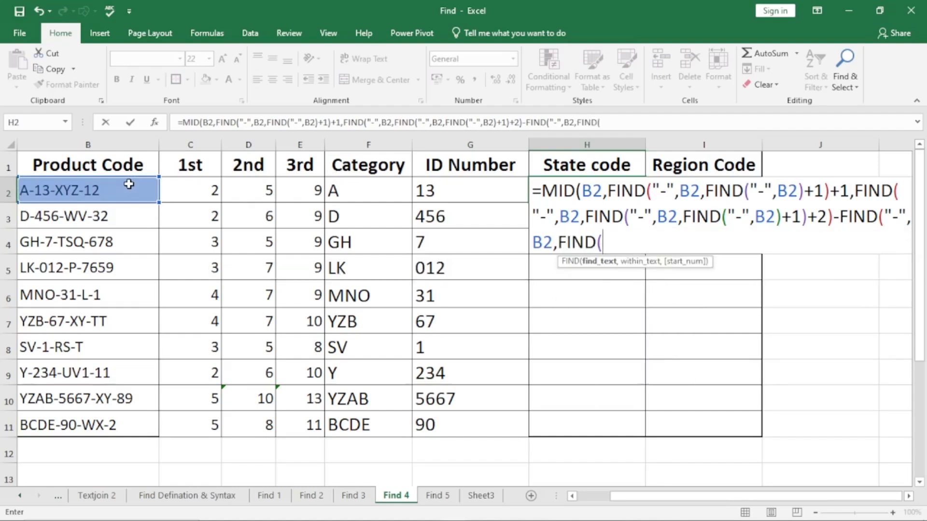
type("\"-\",")
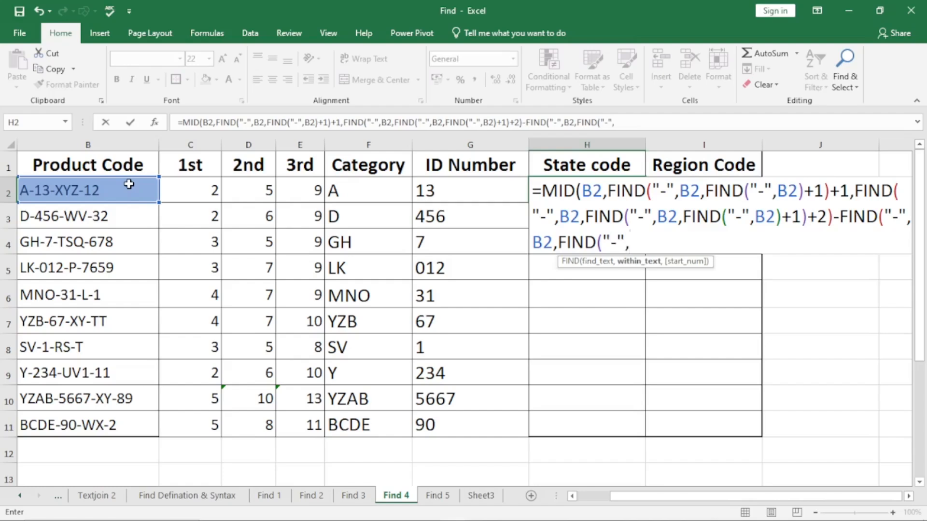
left_click(129, 184)
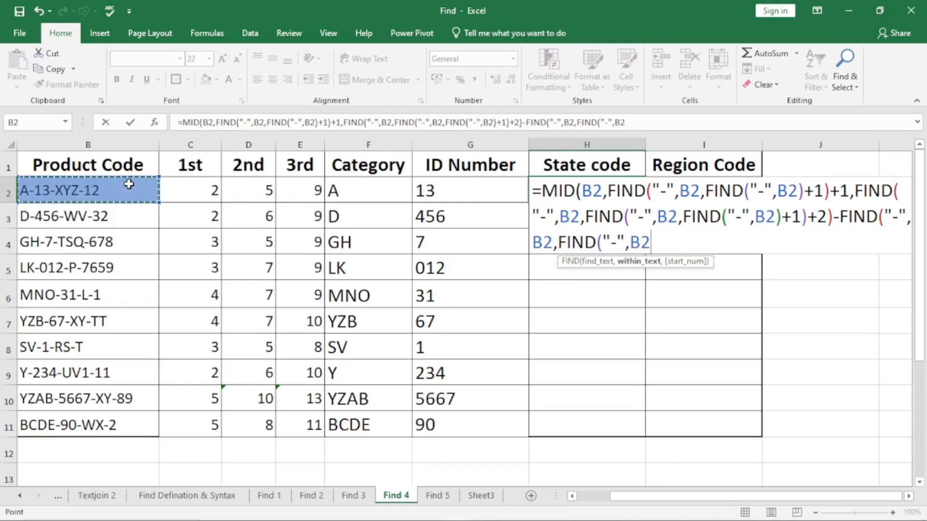
type(")")
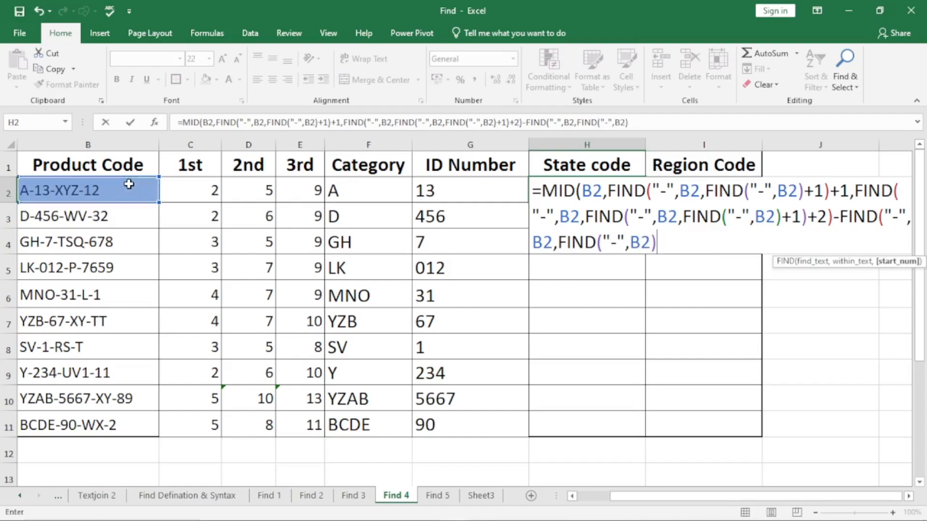
type("+1)")
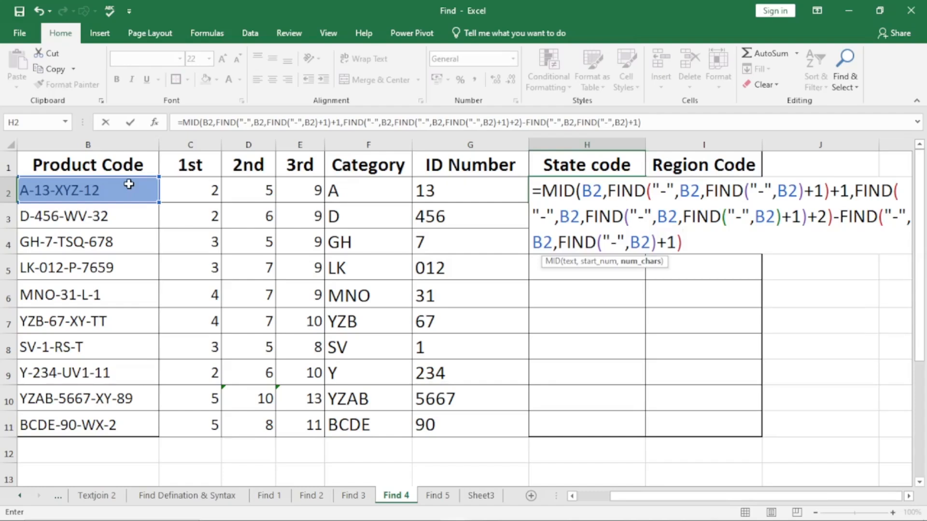
Subtract 1 from the character count to complete H2's MID formula, and fill the formula down through H11.
type("-1)")
key("Return")
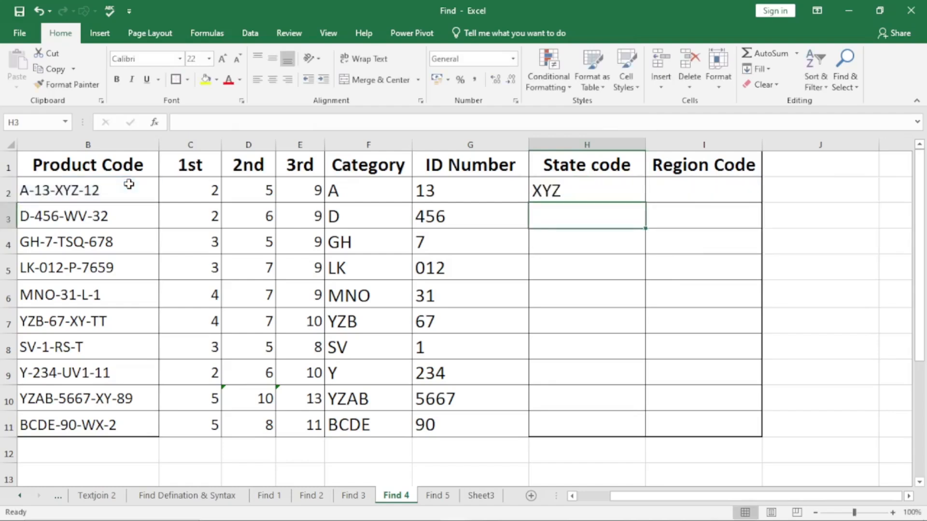
left_click(609, 188)
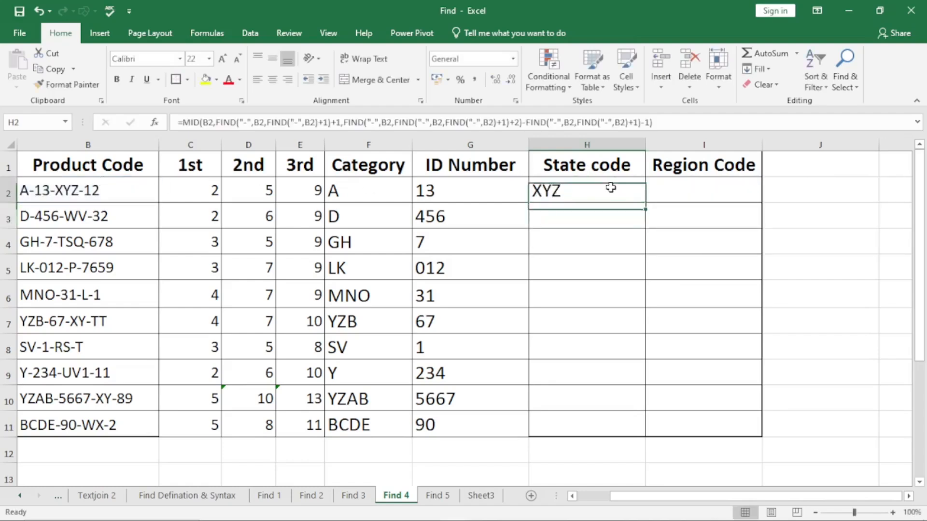
double_click(647, 203)
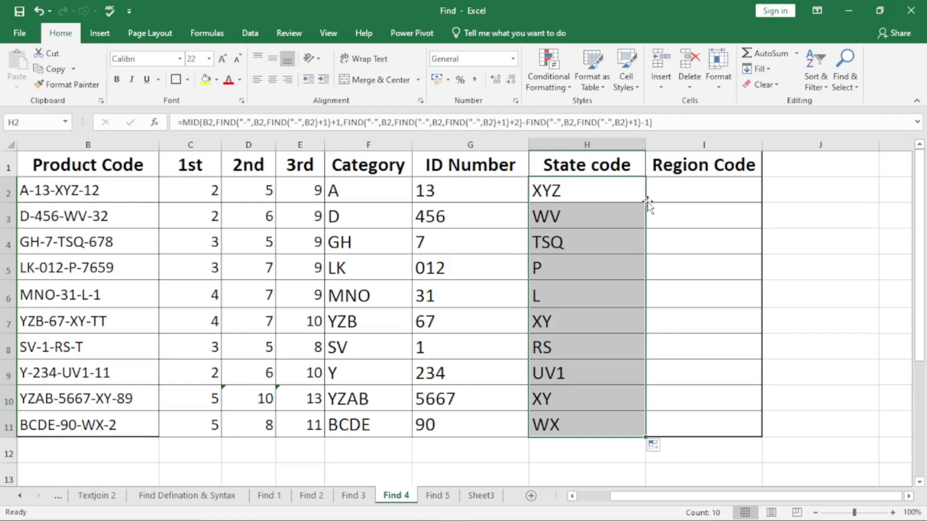
Start a RIGHT formula in I2 under Region Code with B2 as its text argument.
left_click(695, 186)
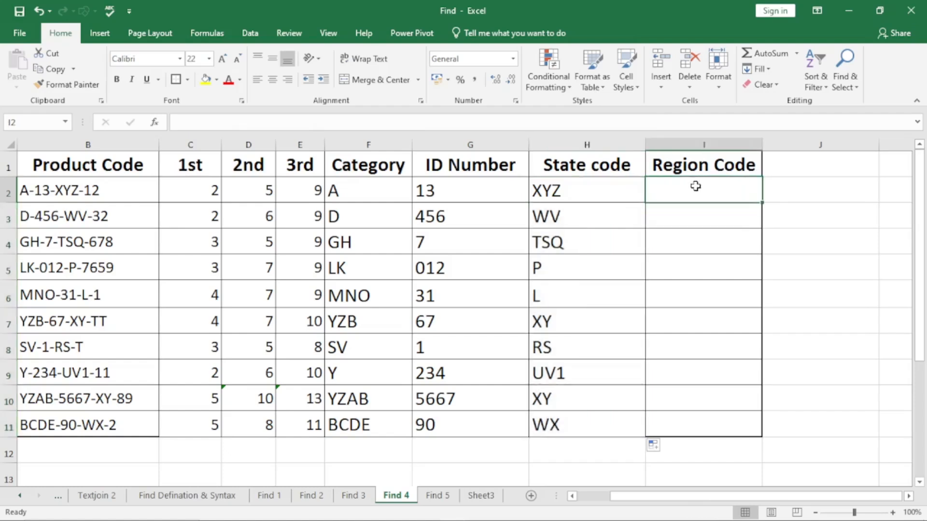
type("=right")
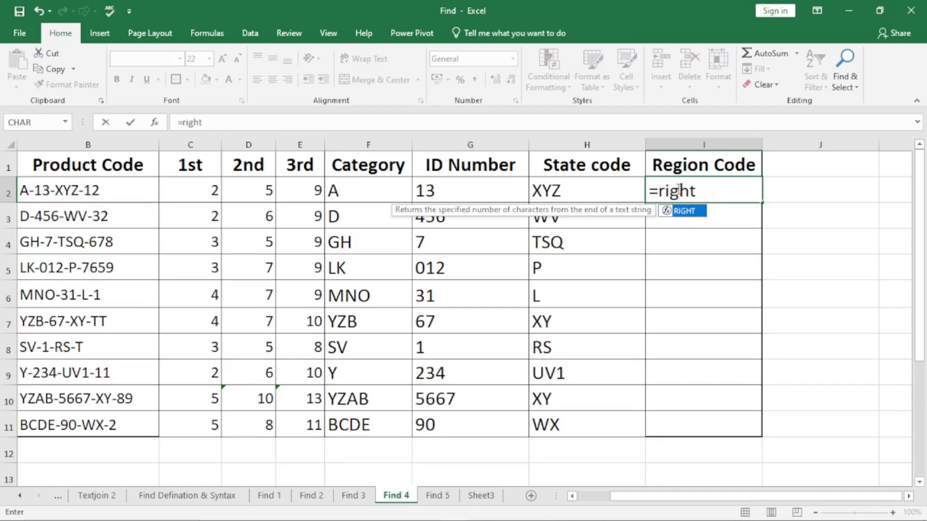
key("Tab")
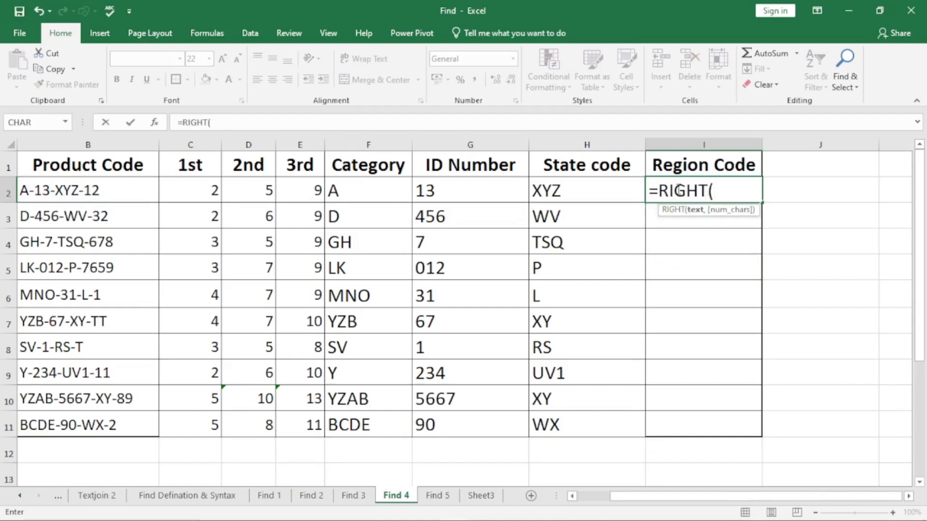
left_click(96, 191)
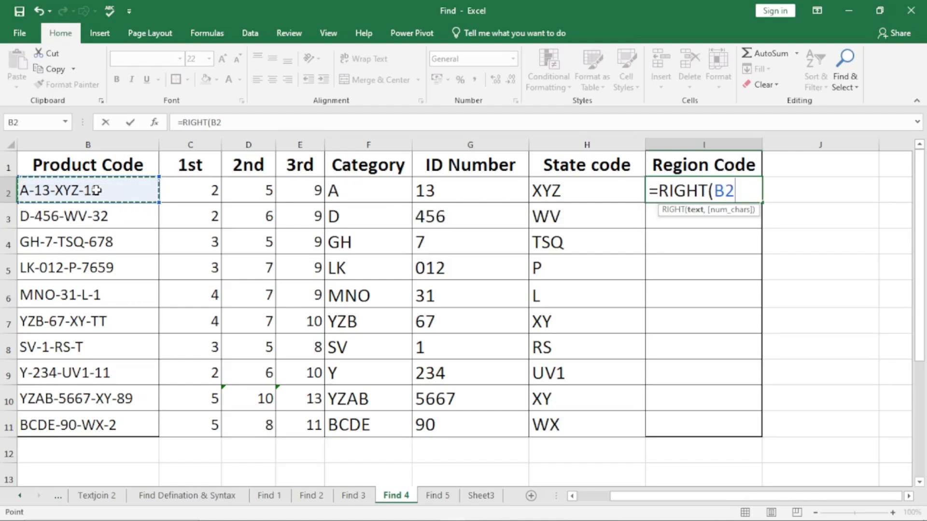
type(",")
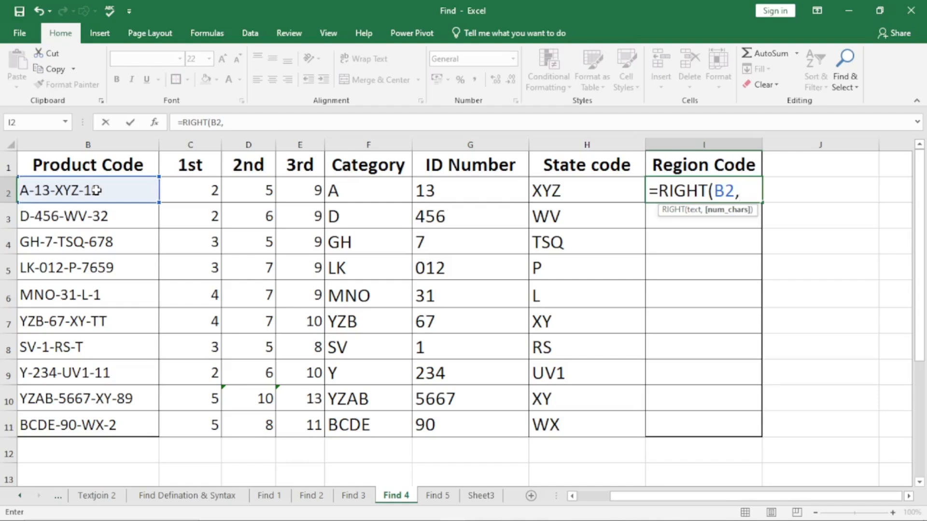
type("len")
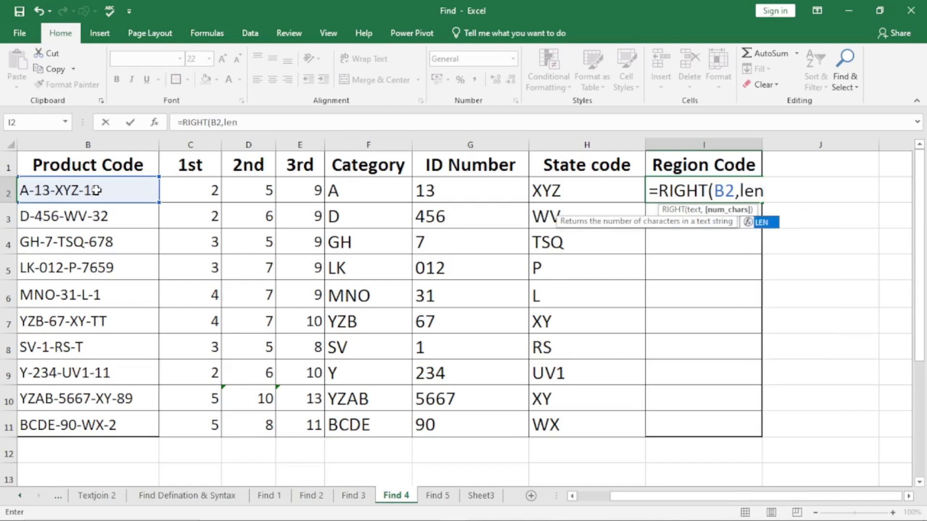
Begin the character count of I2's RIGHT formula with LEN(B2) followed by a minus sign.
key("Tab")
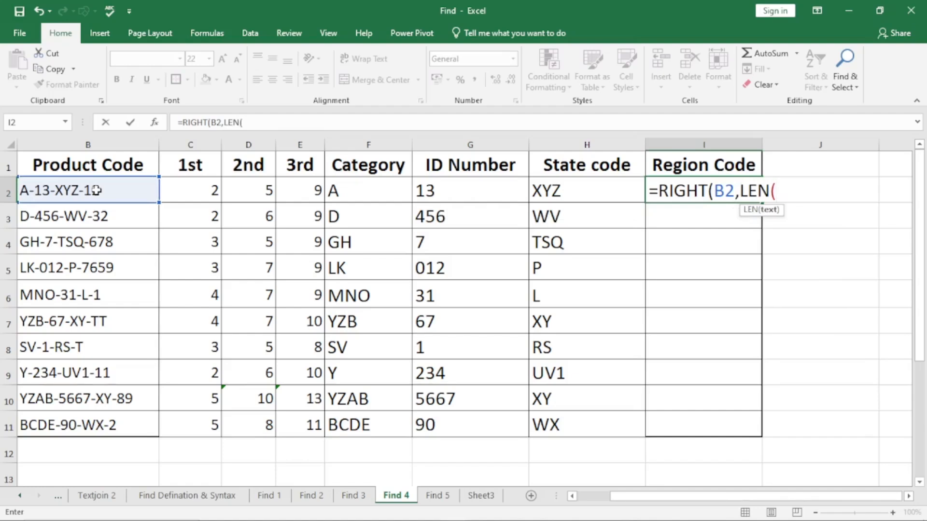
left_click(97, 190)
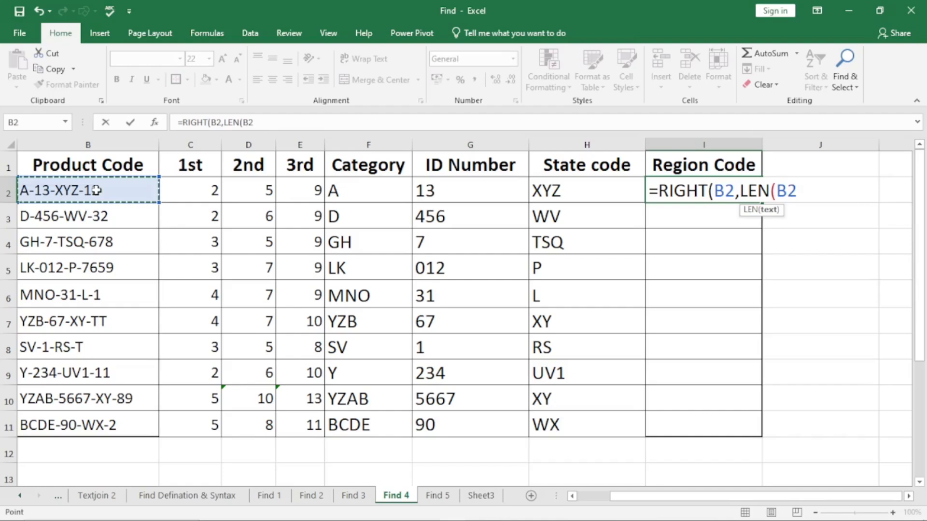
type(")-")
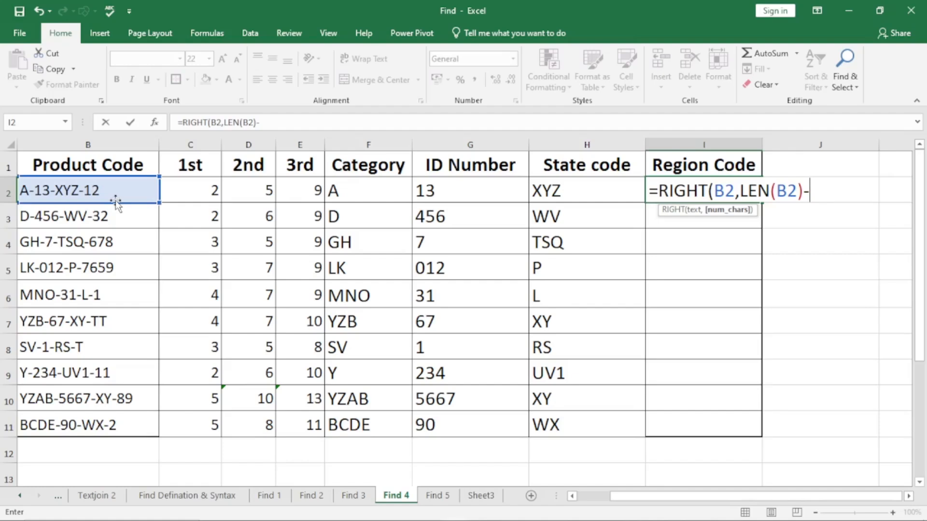
Subtract a FIND for "-" within B2 from the LEN in I2, leaving it open for a start number.
type("find")
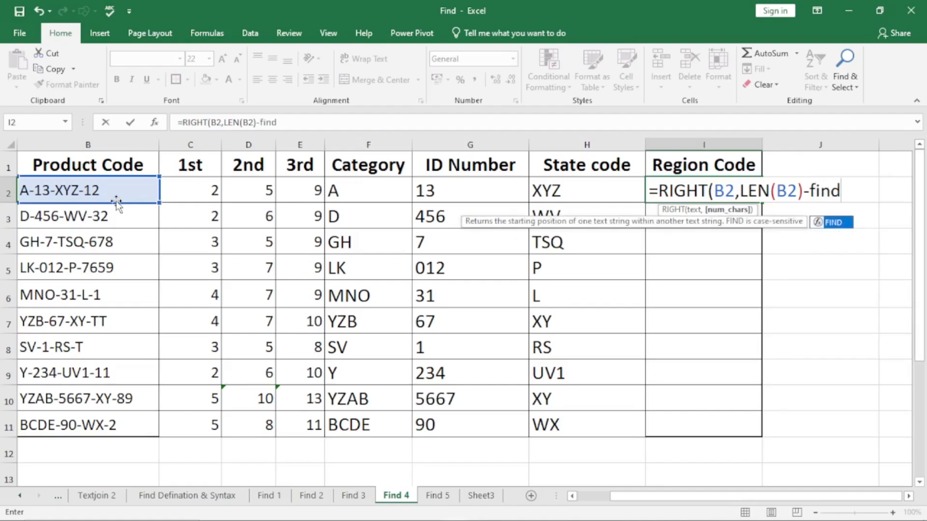
key("Tab")
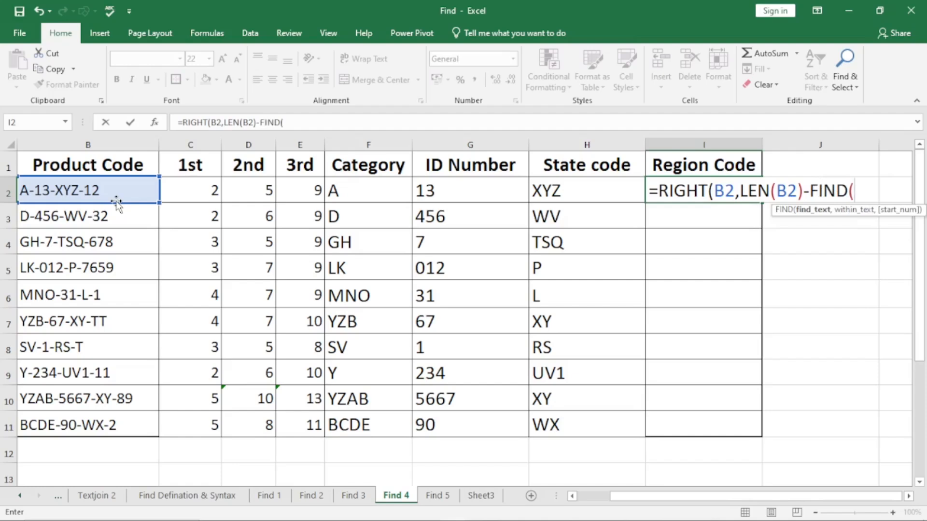
type("\"-\",")
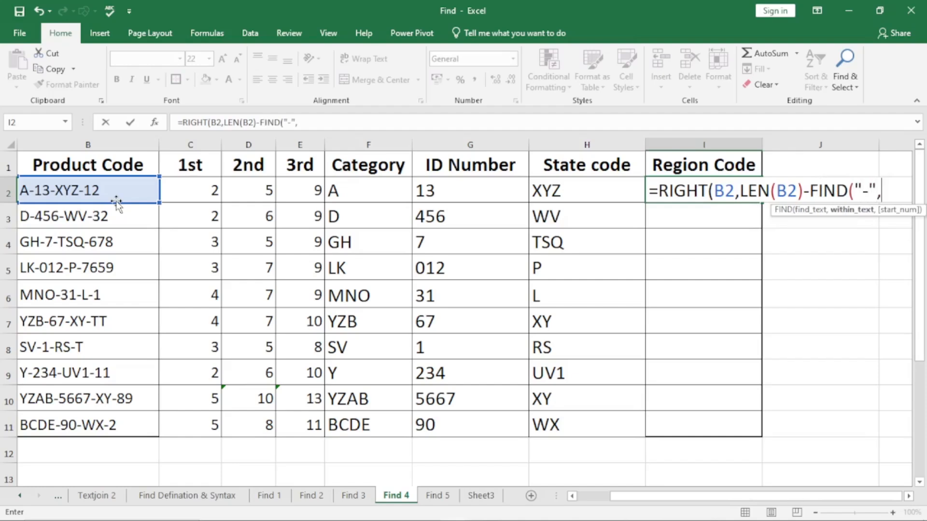
left_click(109, 188)
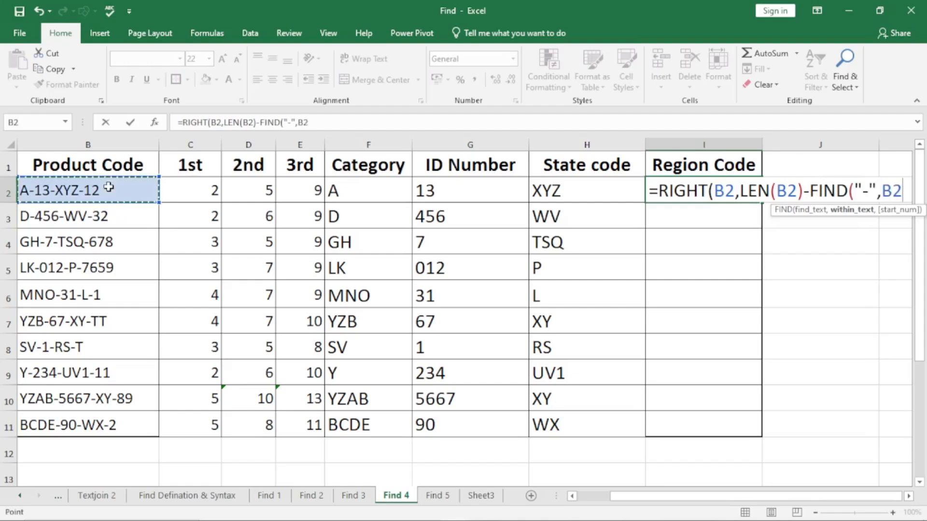
type(",")
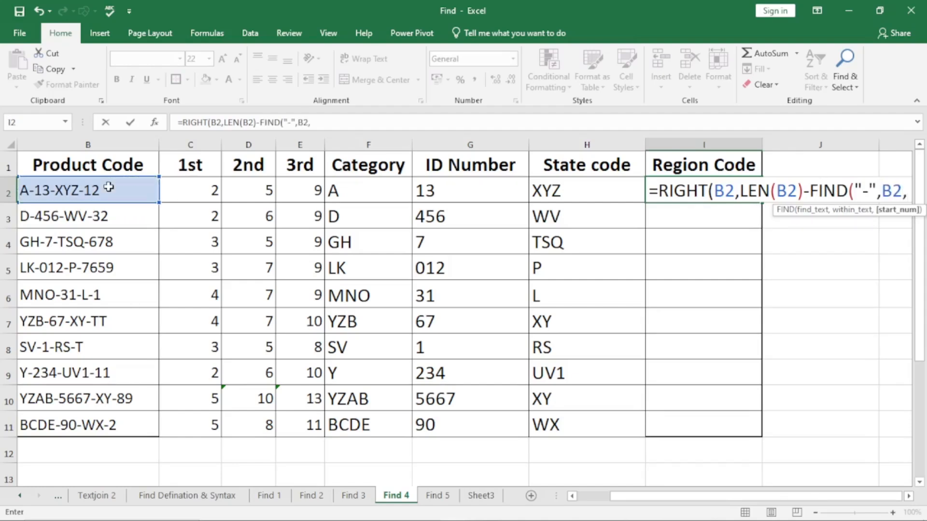
type("find")
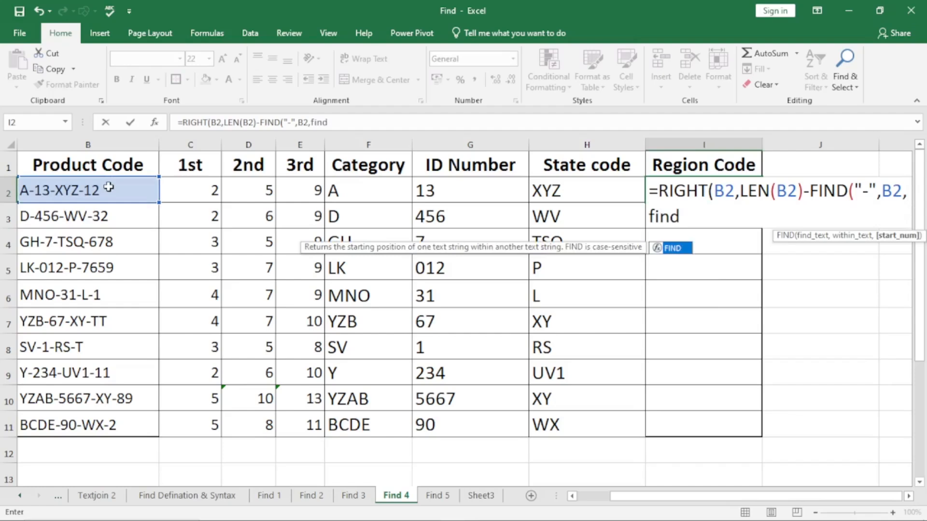
Nest a second FIND for "-" within B2 as the start number of I2's first FIND.
key("Tab")
type("\"-\",")
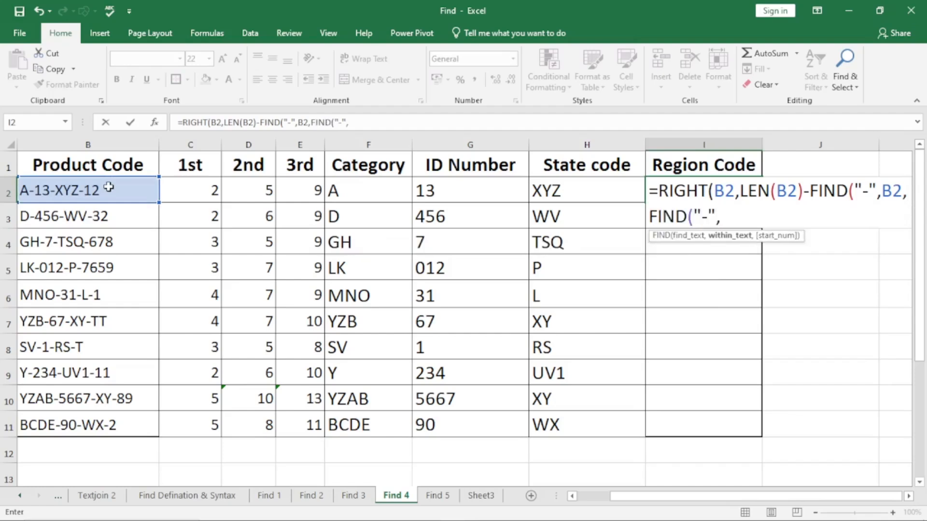
left_click(109, 187)
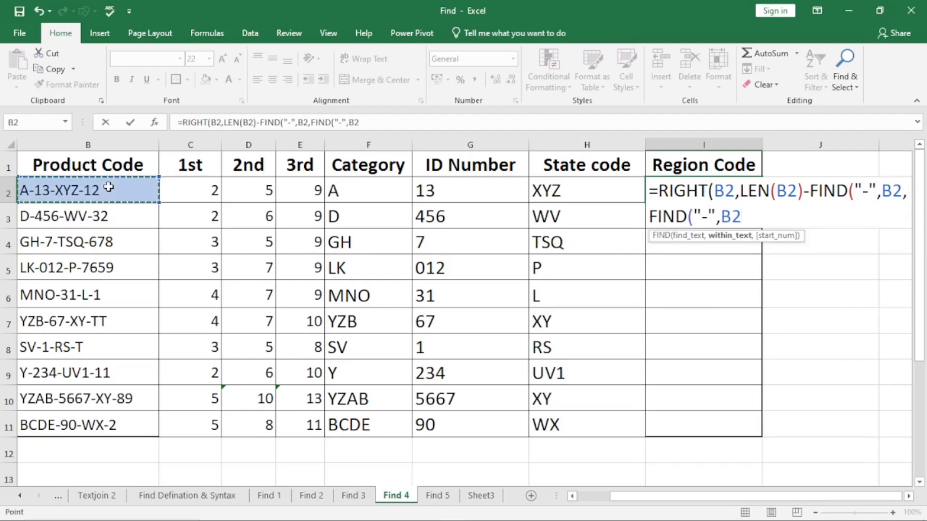
Nest FIND("-",B2) as the innermost start number in I2's RIGHT formula.
type(",find")
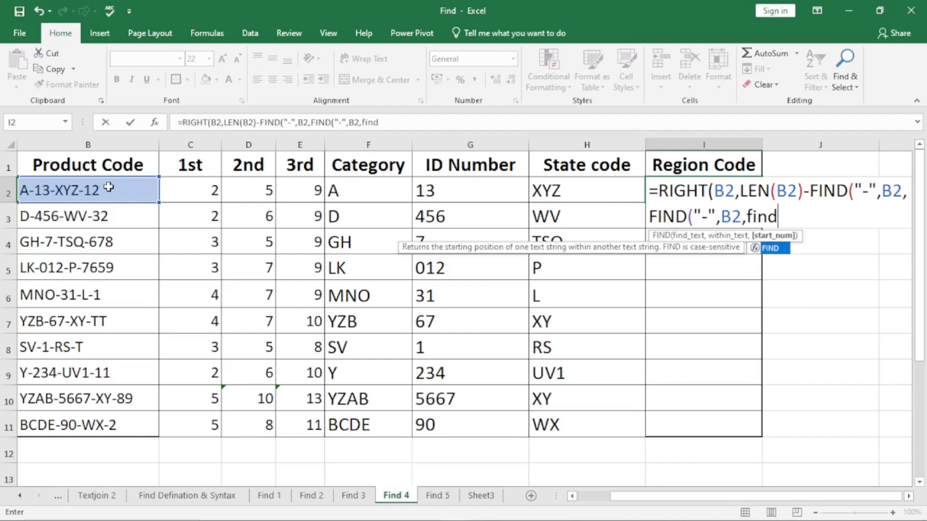
key("Tab")
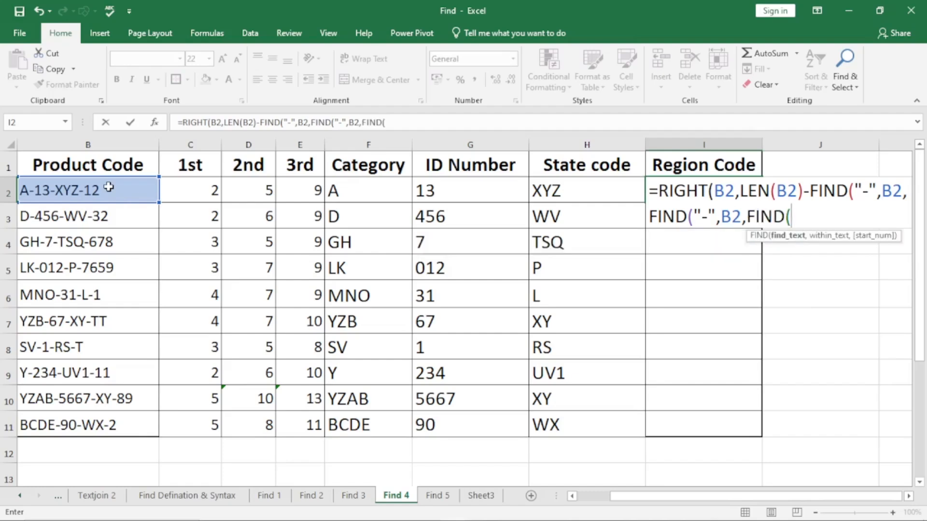
type("\"-\",")
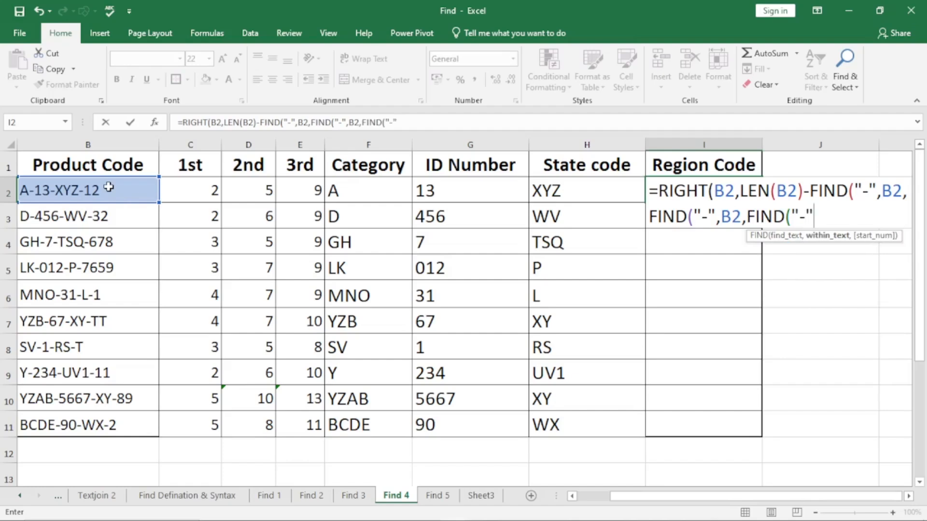
left_click(109, 188)
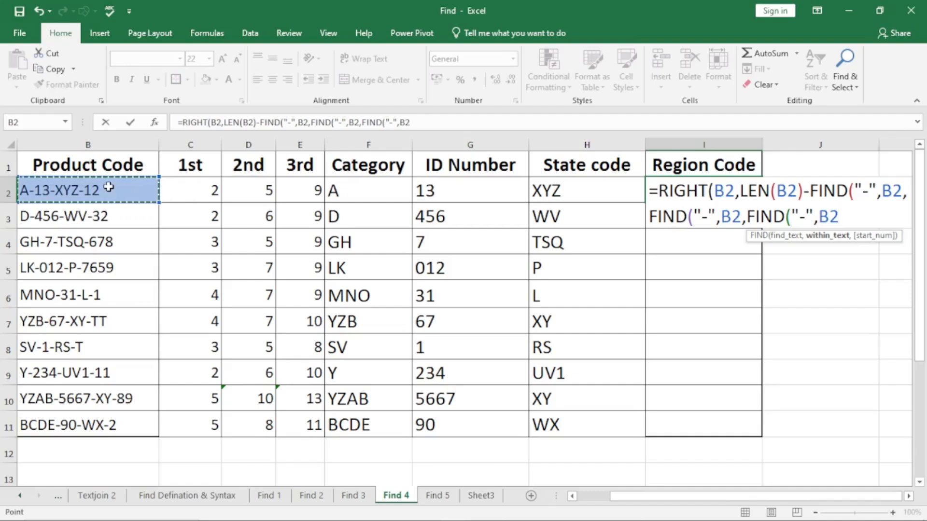
type(")+1")
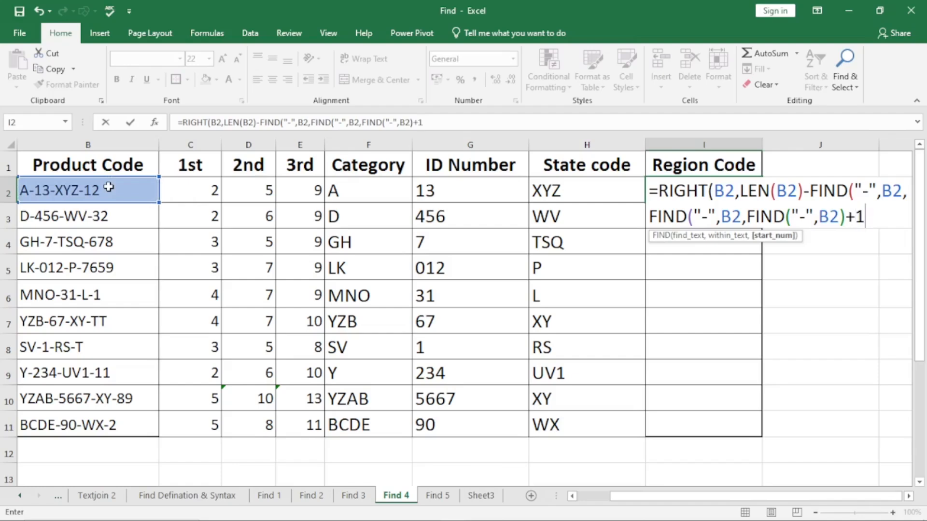
type(")+2")
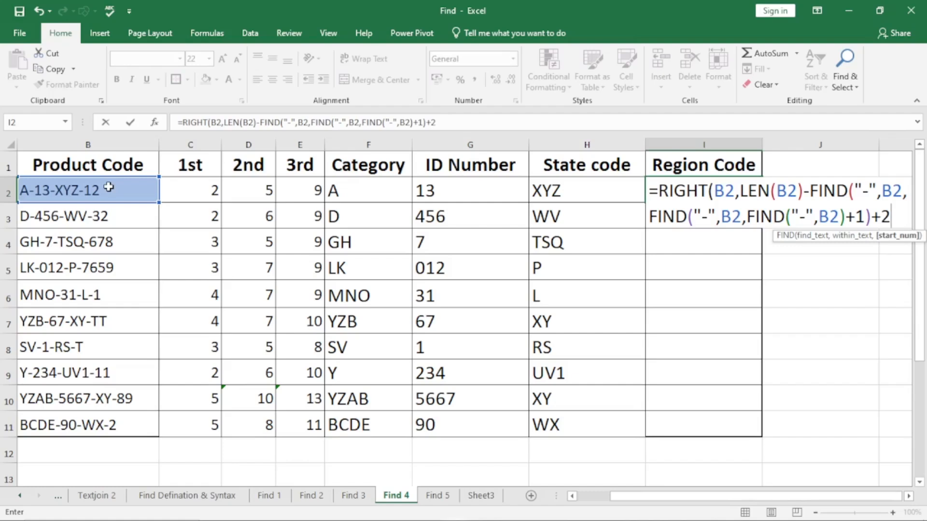
type(")")
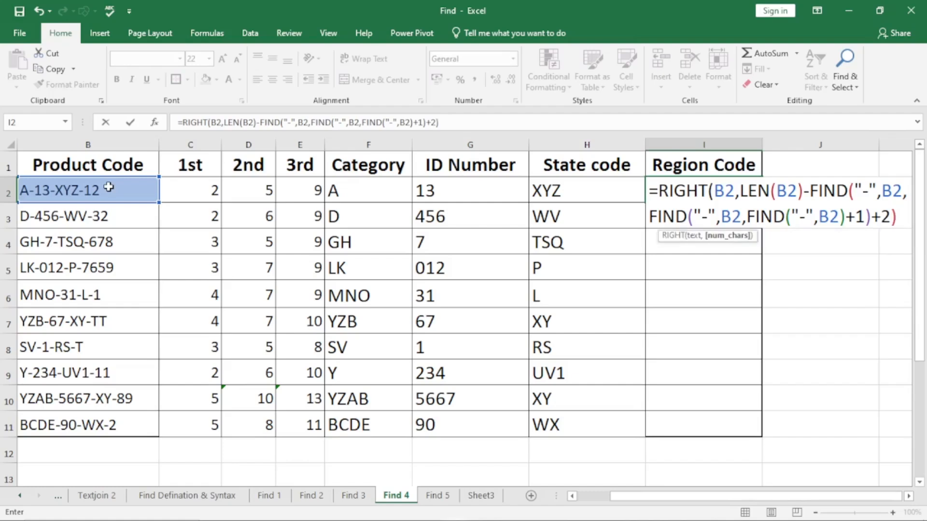
Add 1 to the innermost FIND and 2 to the middle FIND, close the enclosing FINDs, and enter I2's RIGHT formula.
key("Return")
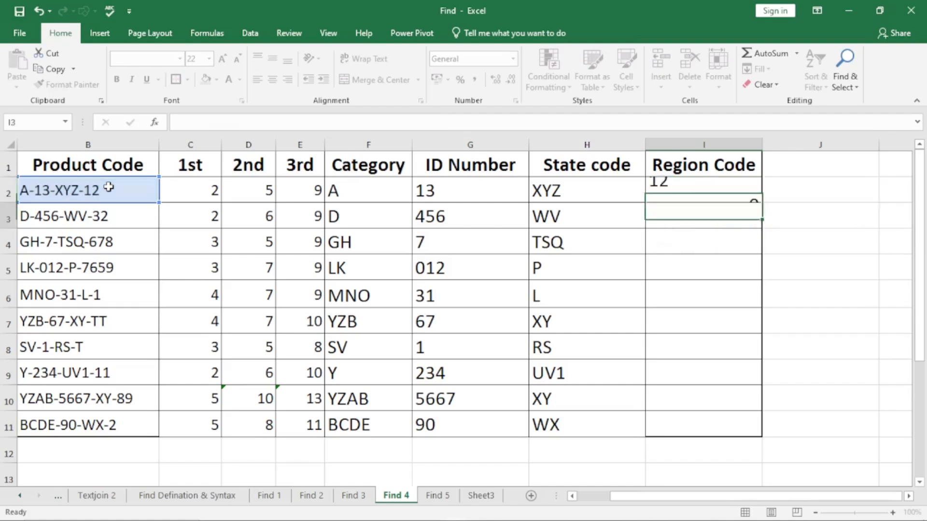
Fill I2's Region Code formula down through I11.
left_click(719, 188)
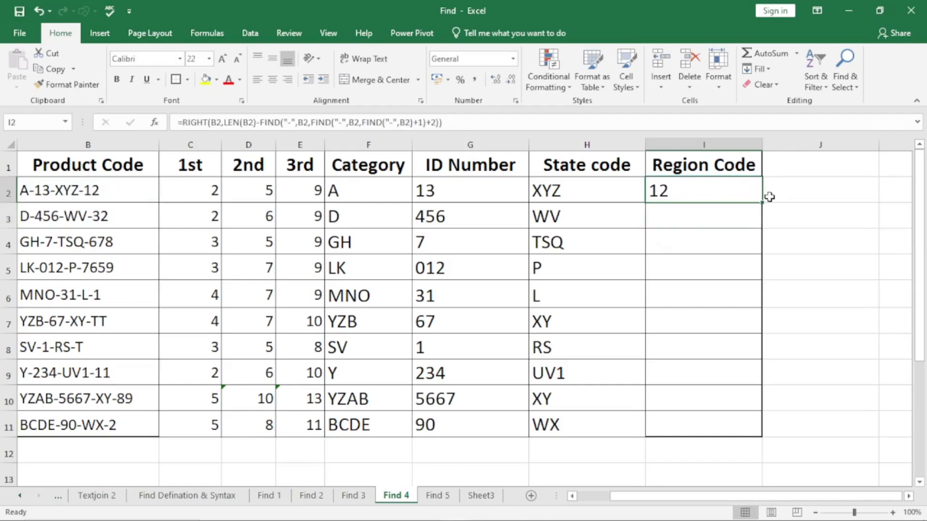
double_click(763, 202)
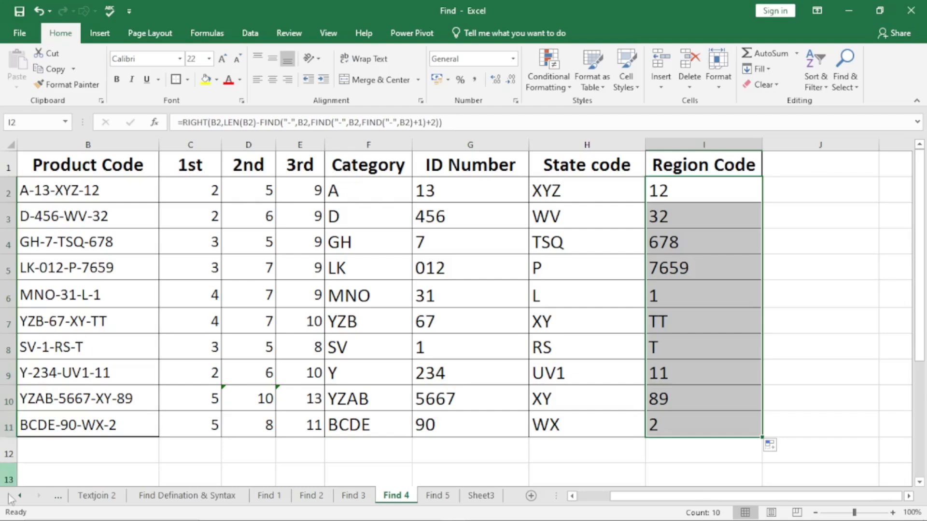
On the Find 5 sheet, start a LEFT formula in B2 under First Name with A2 as its text.
left_click(453, 495)
left_click(270, 187)
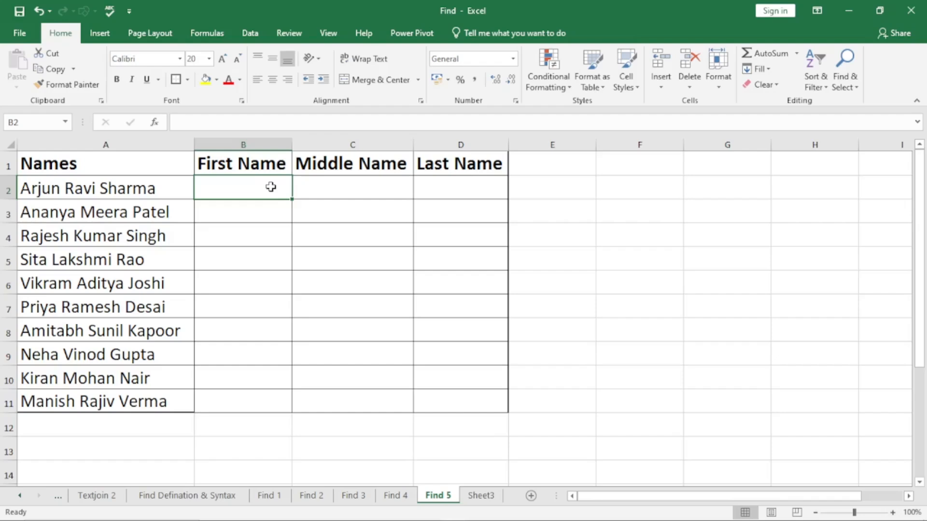
type("=")
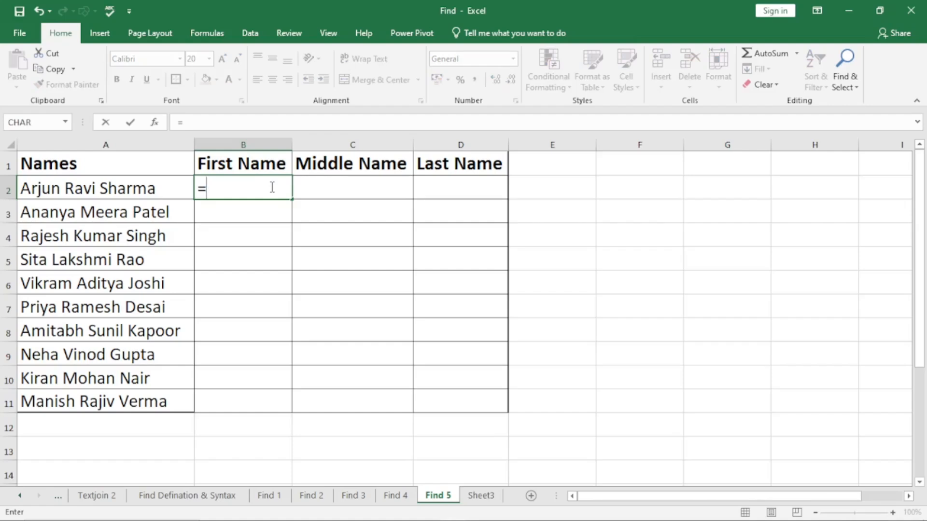
type("left")
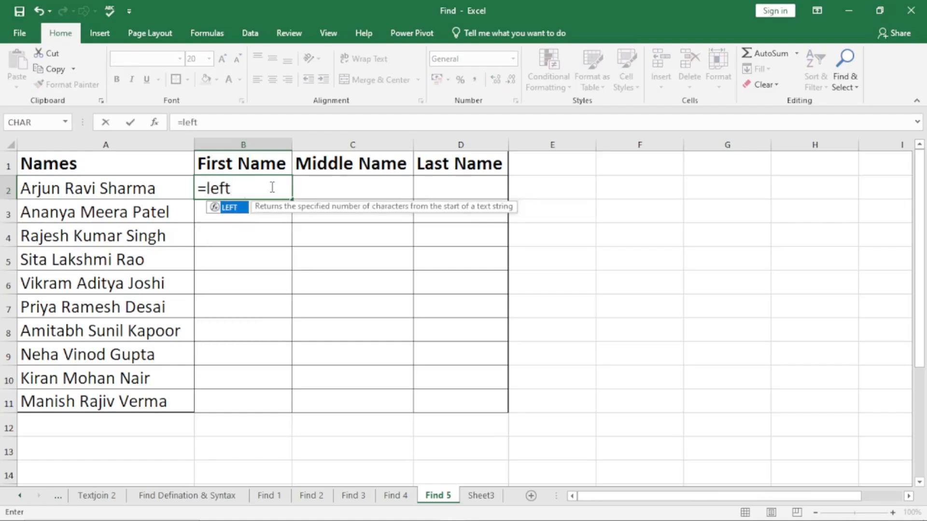
key("Tab")
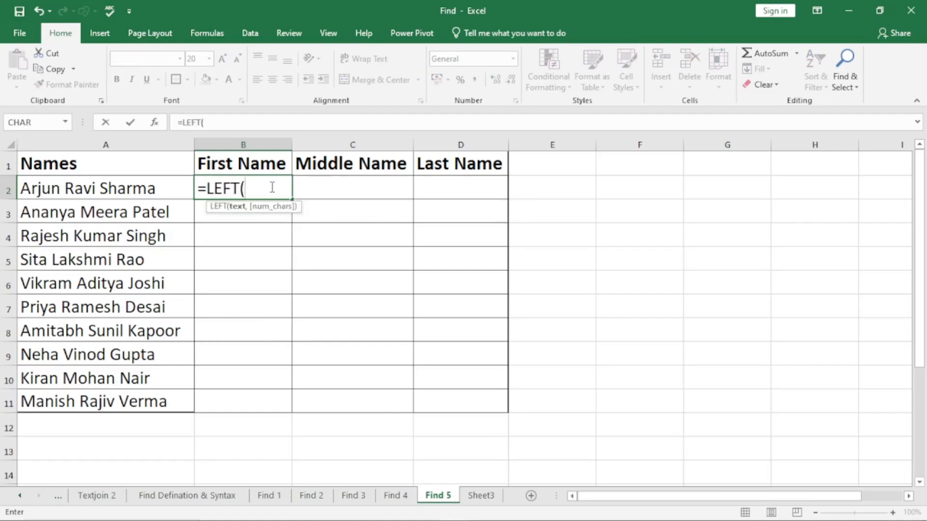
left_click(140, 190)
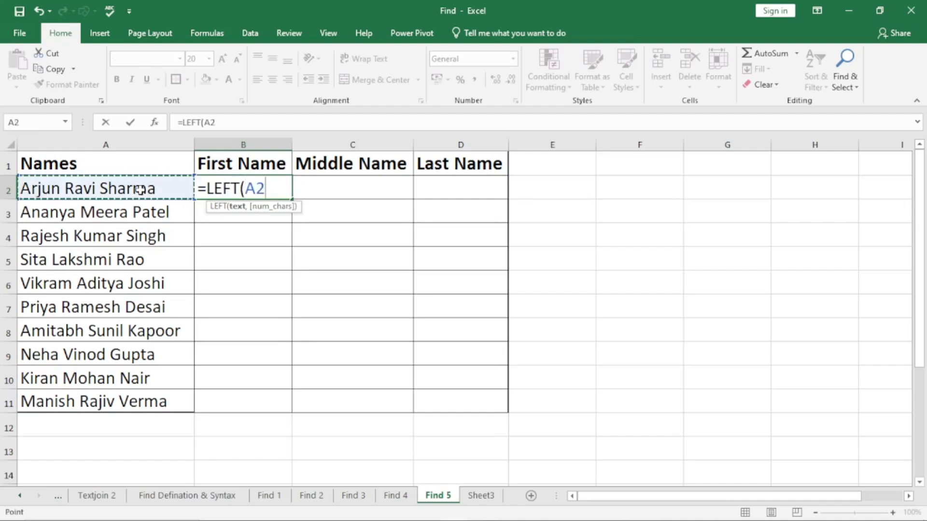
type(",")
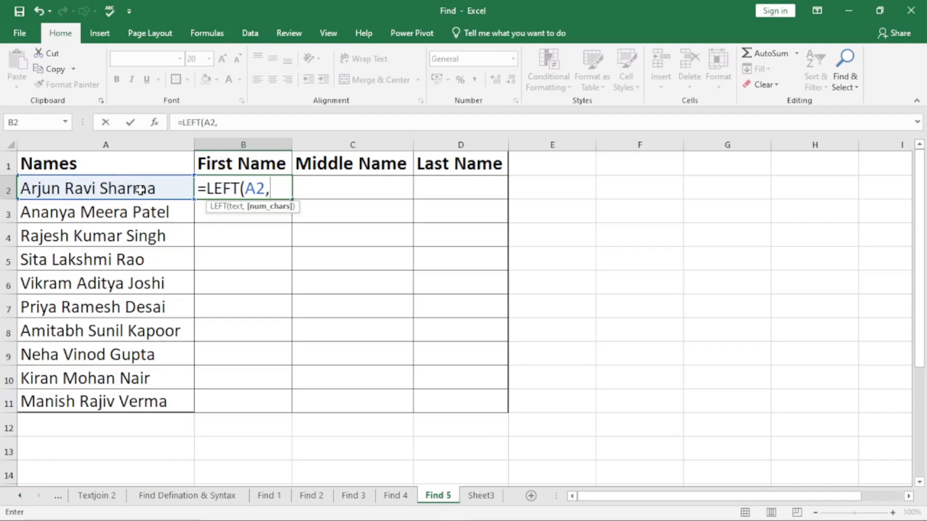
Use FIND(" ",A2)-1 as the number of characters in B2's LEFT formula, and enter it.
type("find")
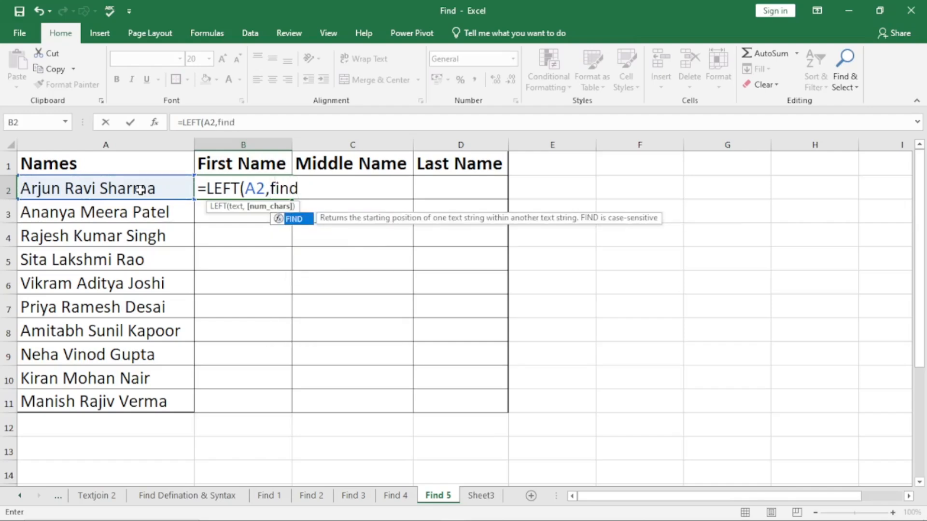
key("Tab")
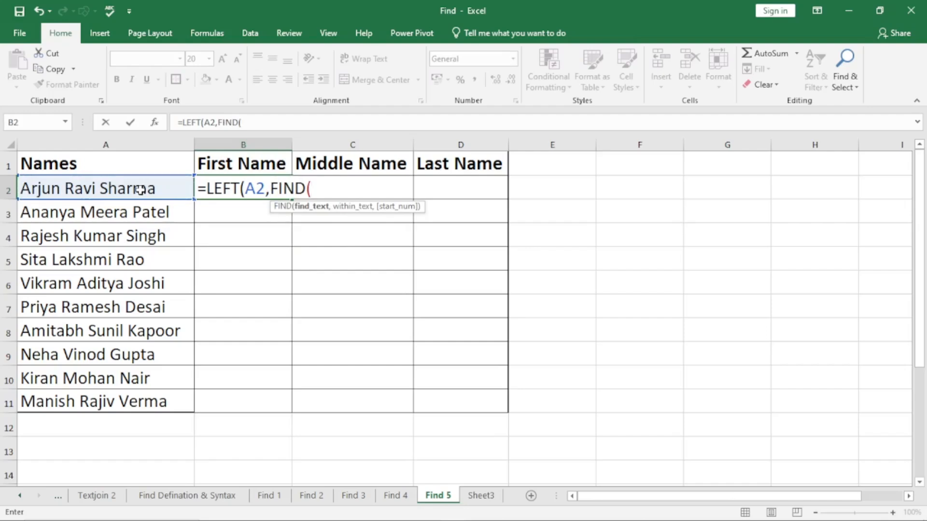
type("\" \",")
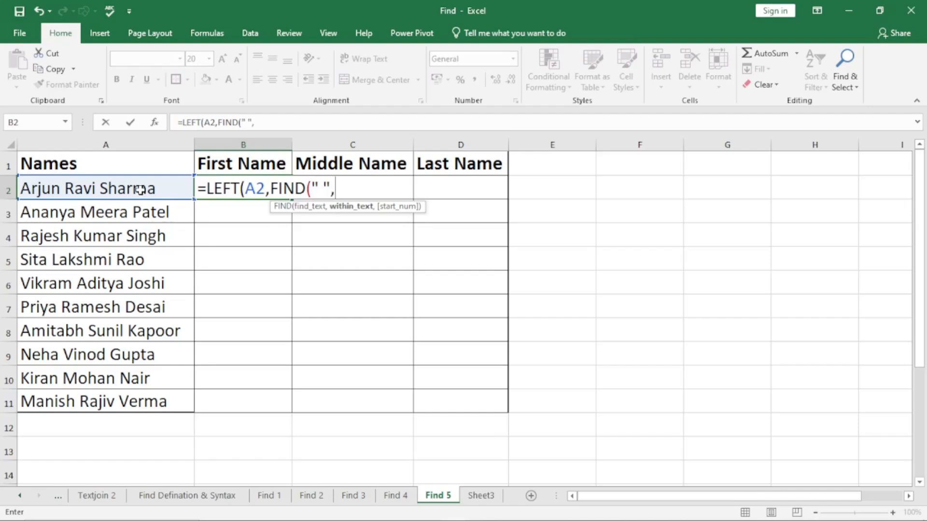
left_click(140, 190)
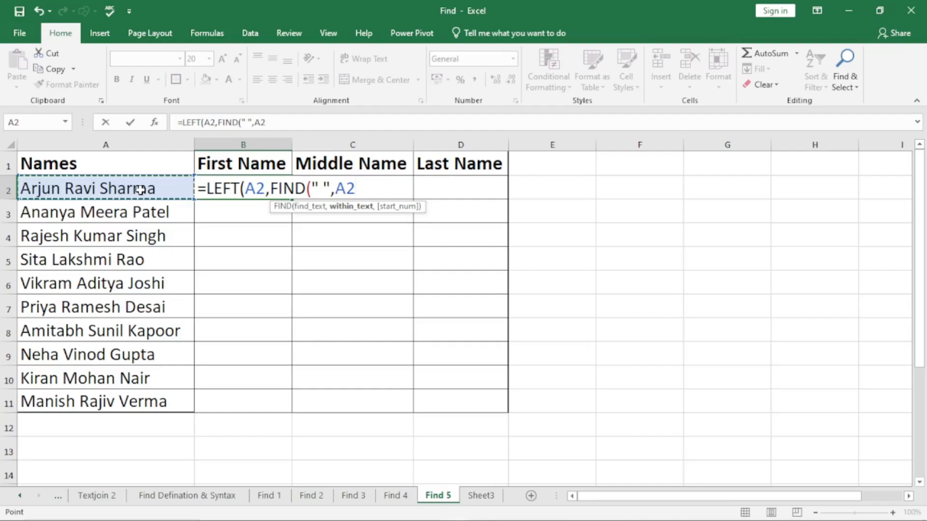
type(")-")
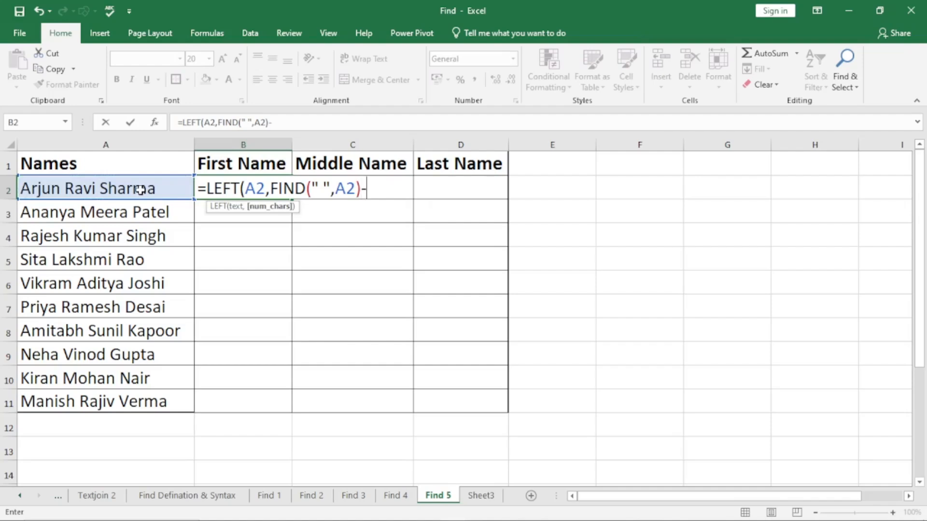
type("1)")
key("Return")
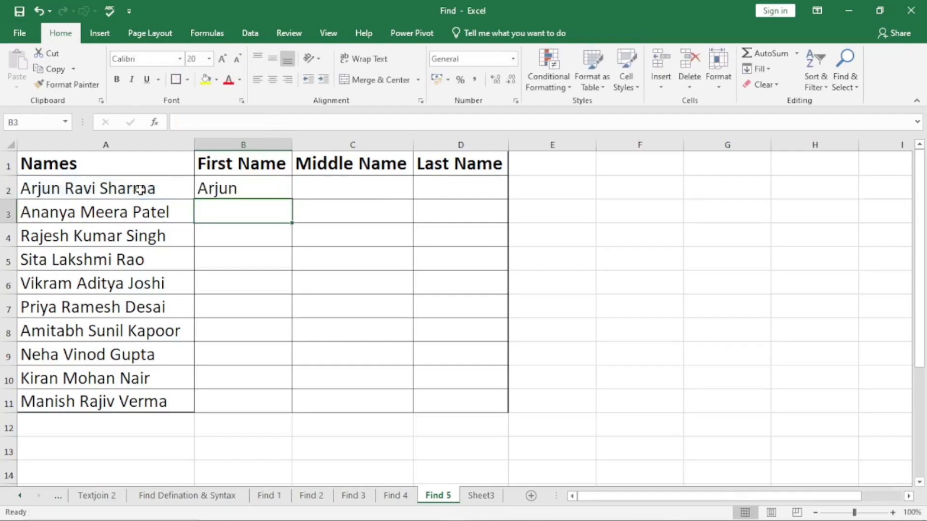
Fill B2's First Name formula down through B11.
left_click(227, 188)
left_click_drag(291, 202, 291, 202)
double_click(291, 202)
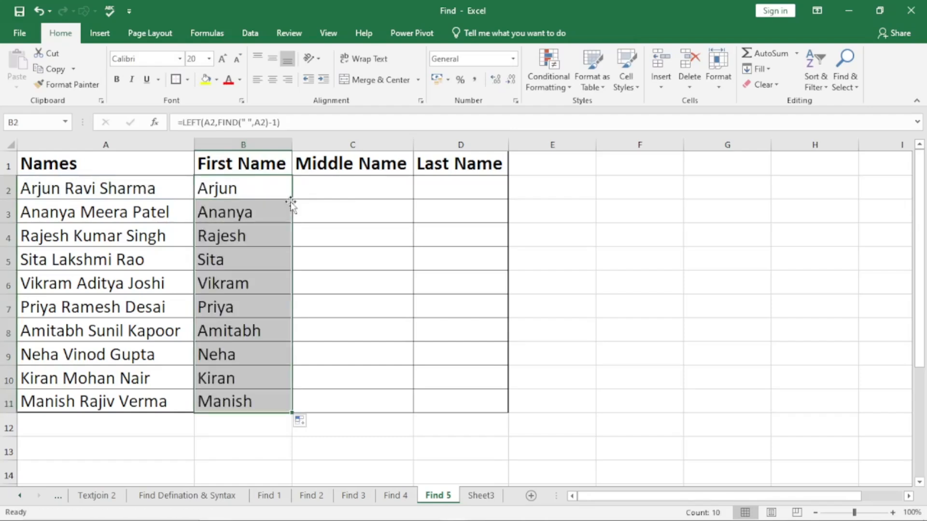
Start a MID formula in C2 under Middle Name with A2 as its text.
left_click(362, 188)
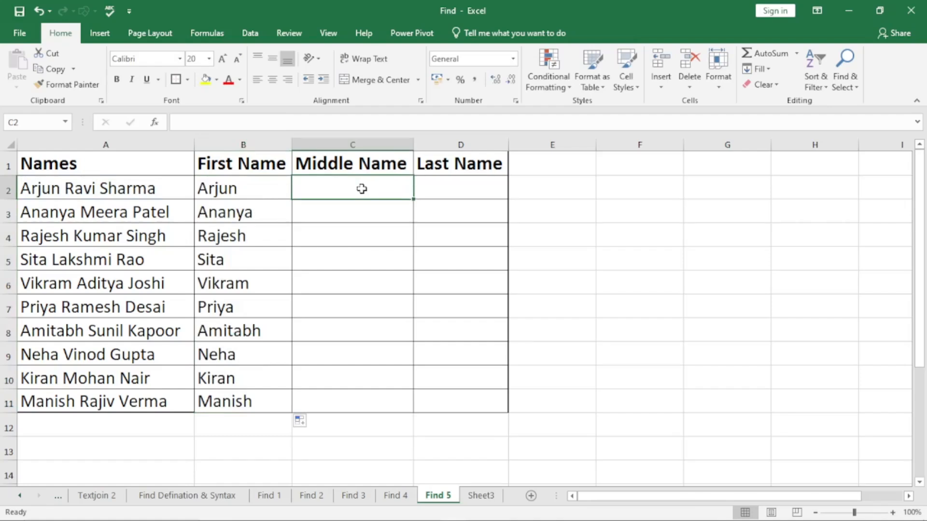
type("=mid")
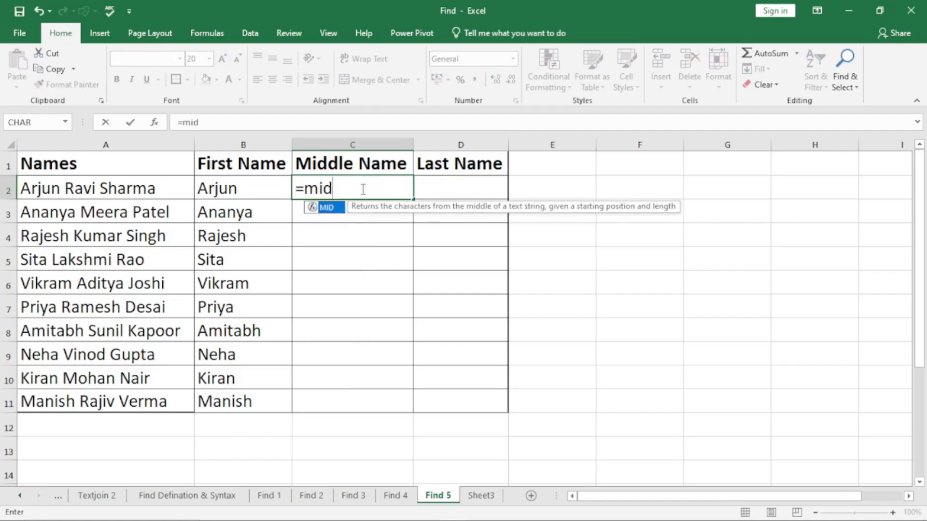
key("Tab")
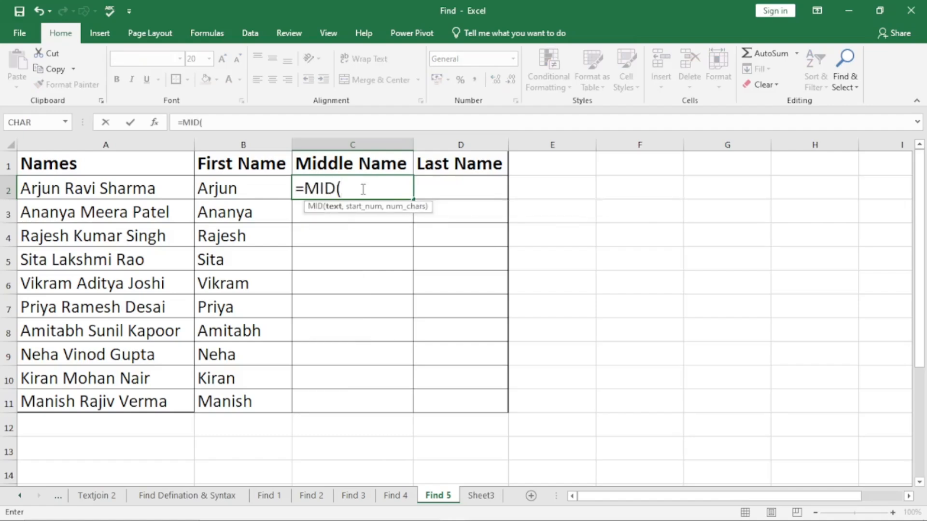
left_click(160, 190)
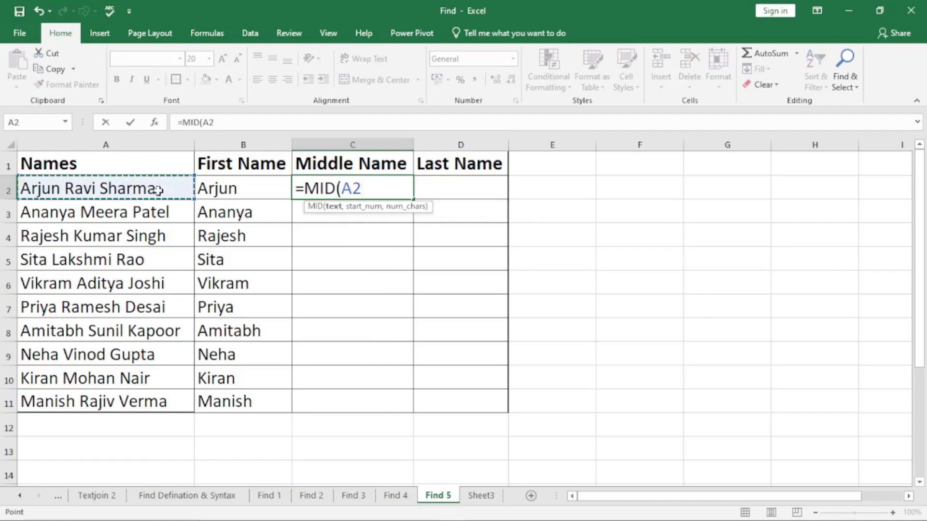
type(",")
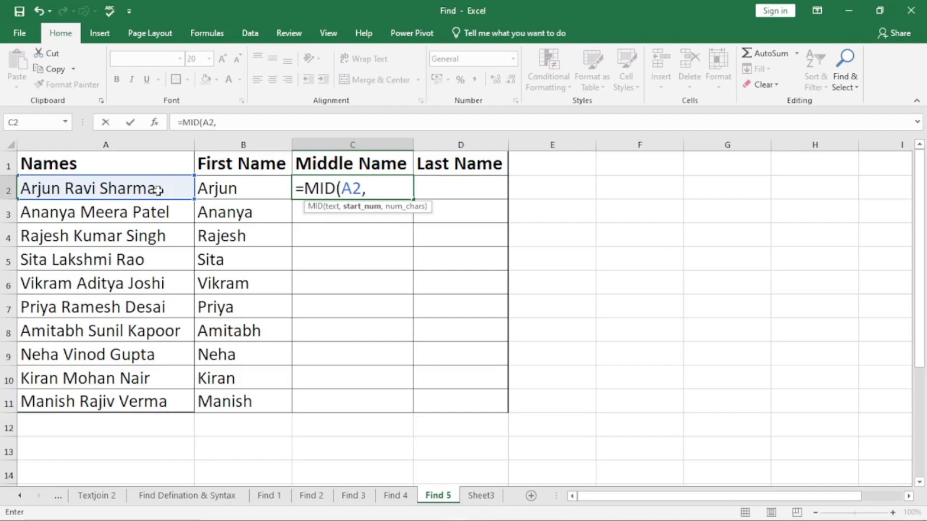
Set the start number of C2's MID formula to FIND(" ",A2)+1.
type("find")
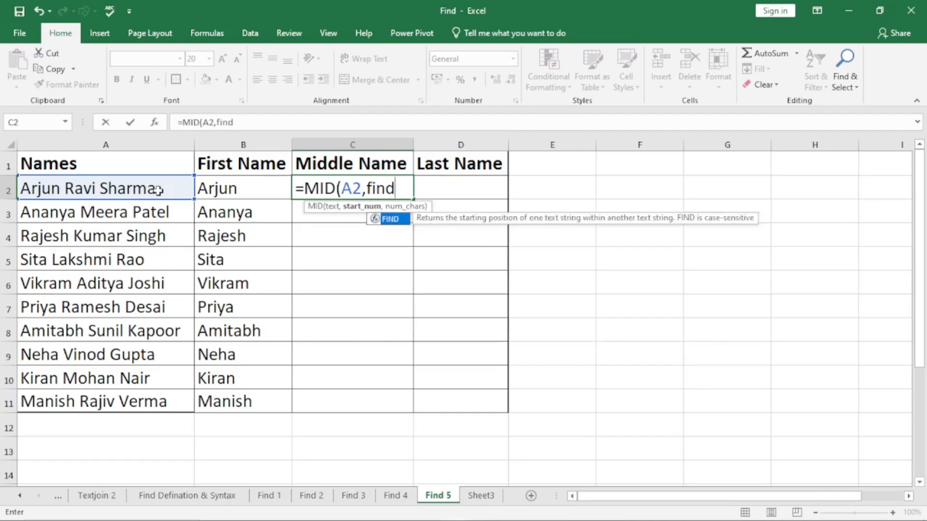
key("Tab")
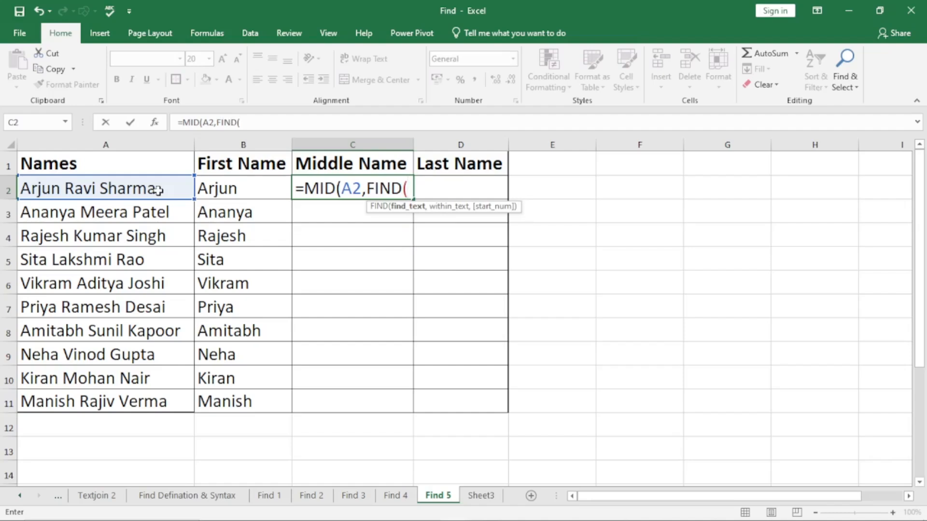
type("\" \",")
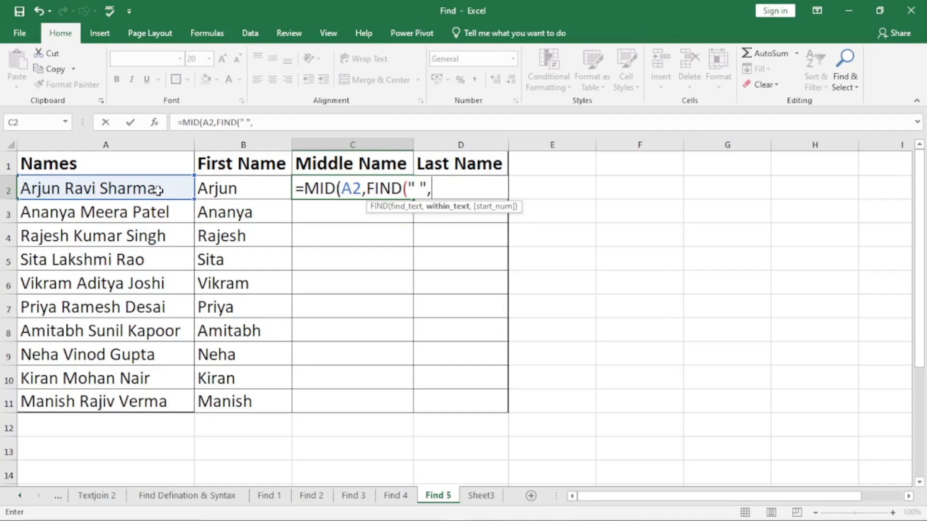
left_click(157, 190)
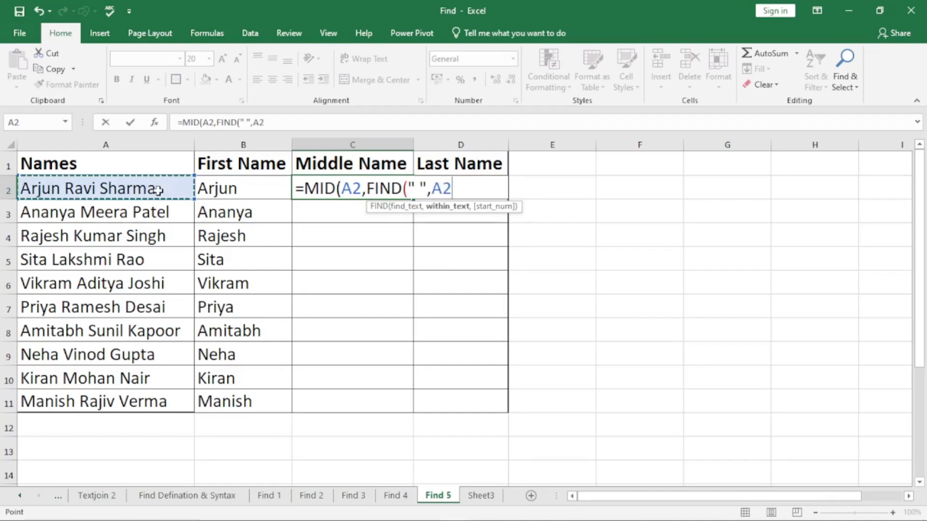
type(")")
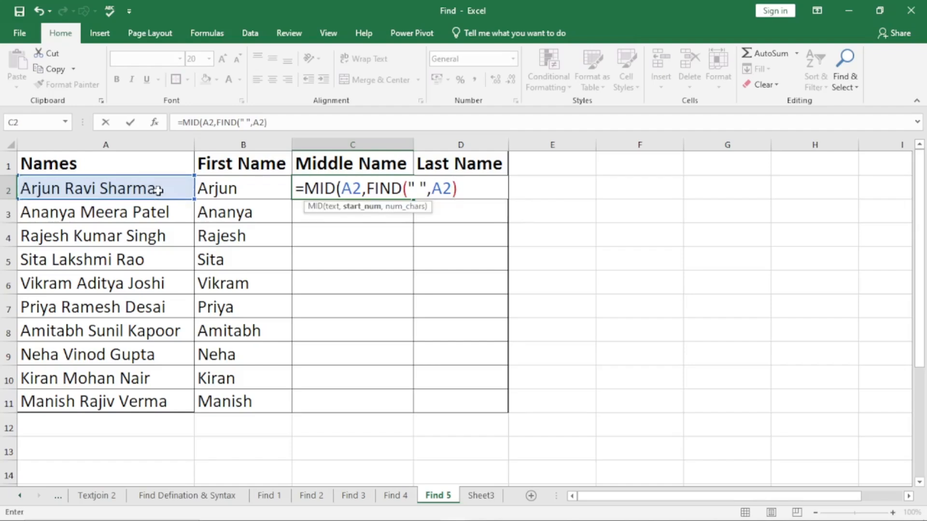
type("+1")
type(",")
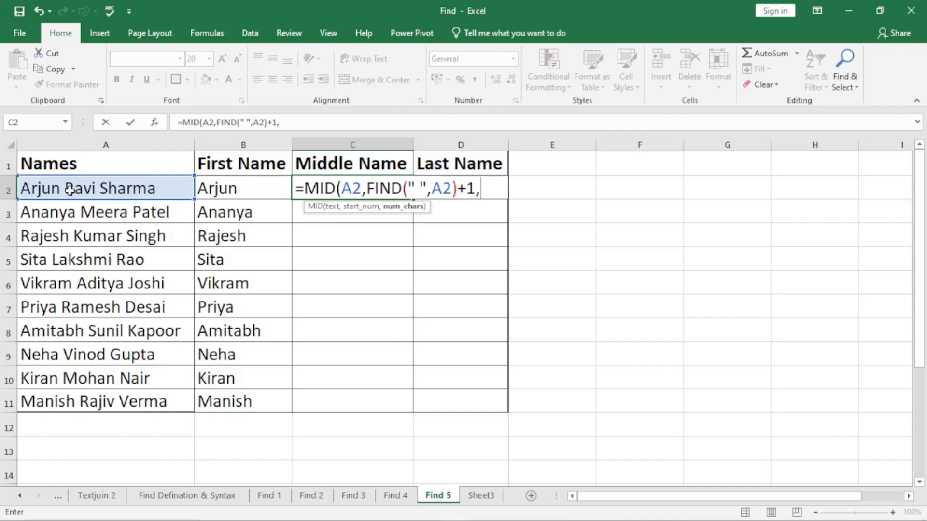
Begin the MID's character count in C2 with a FIND for " " within A2, leaving it open for a start number.
type("find")
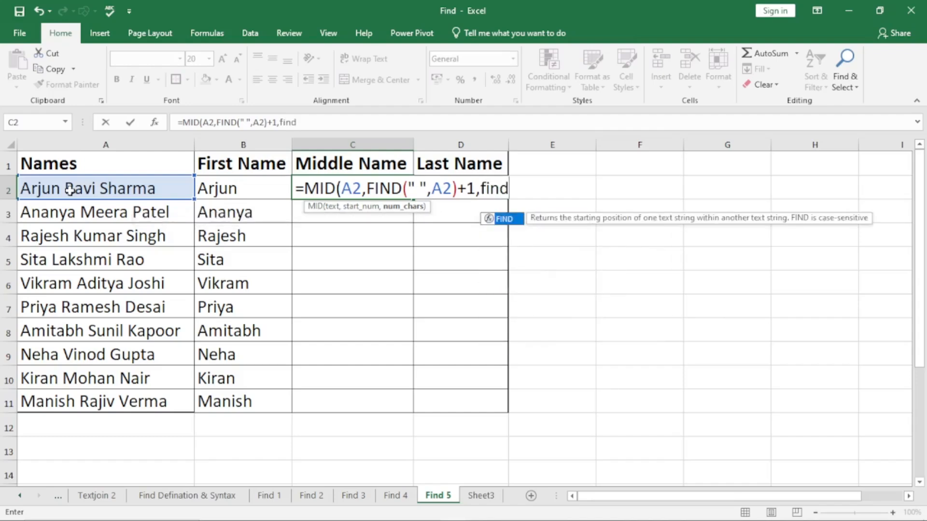
key("Tab")
type("\" \",")
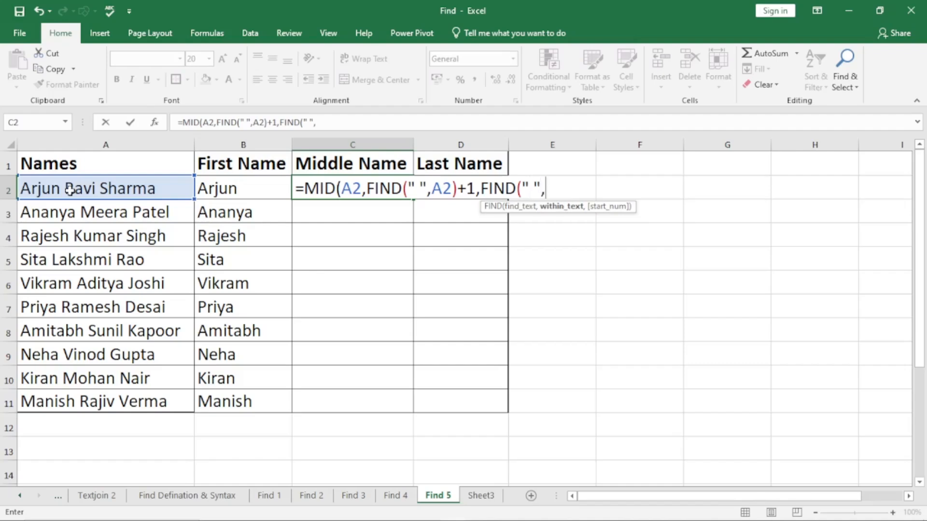
left_click(70, 189)
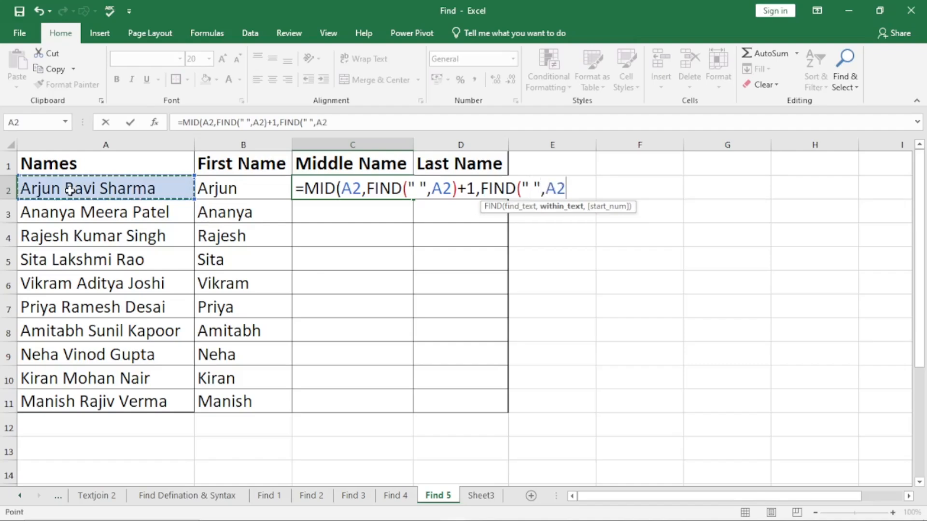
type(",")
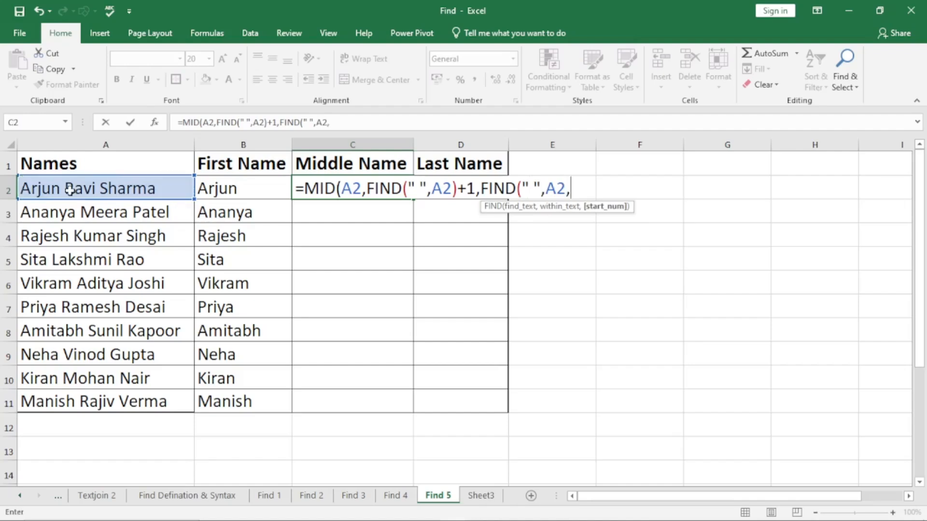
type("find")
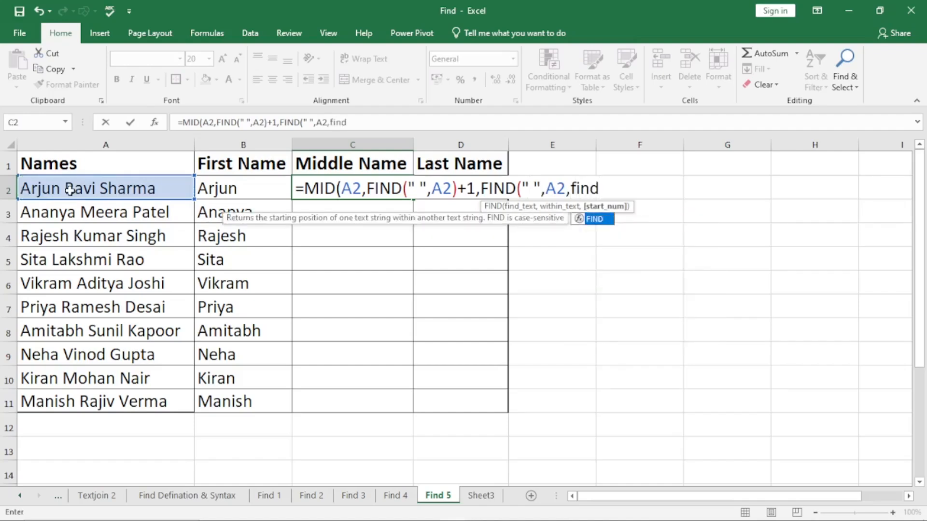
Nest FIND(" ",A2) as the start number of the character-count FIND in C2's MID formula.
key("Tab")
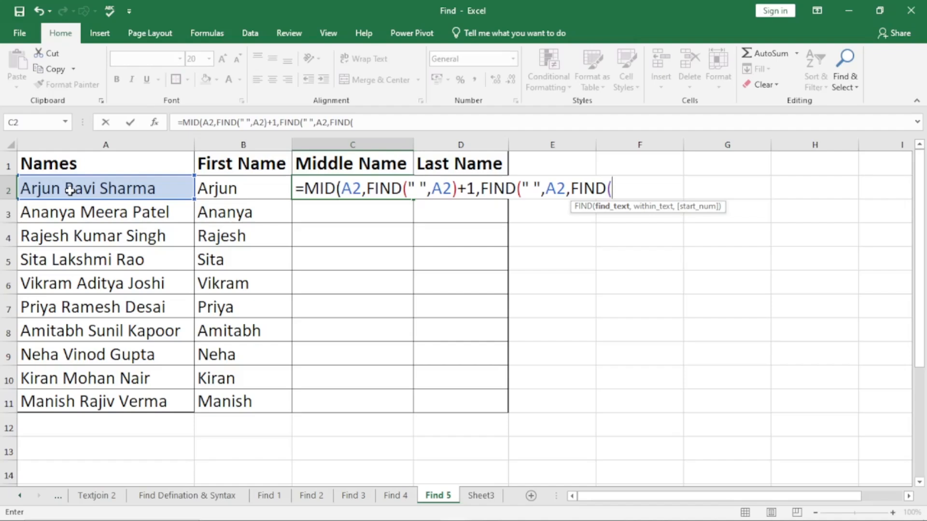
type("\" \",")
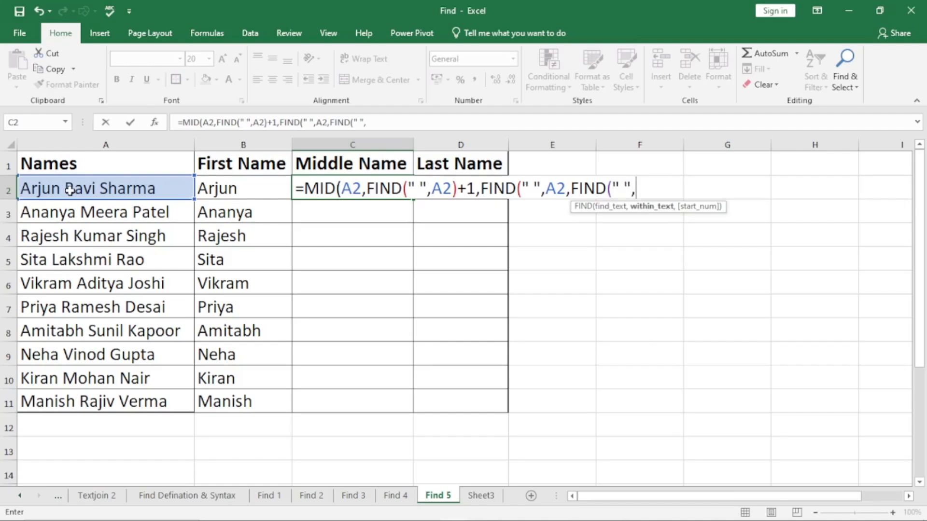
left_click(70, 190)
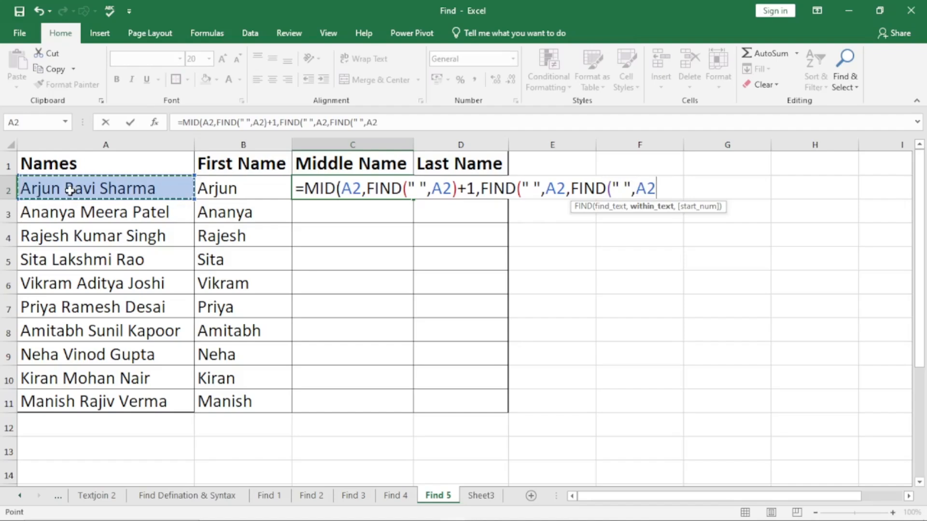
type(")")
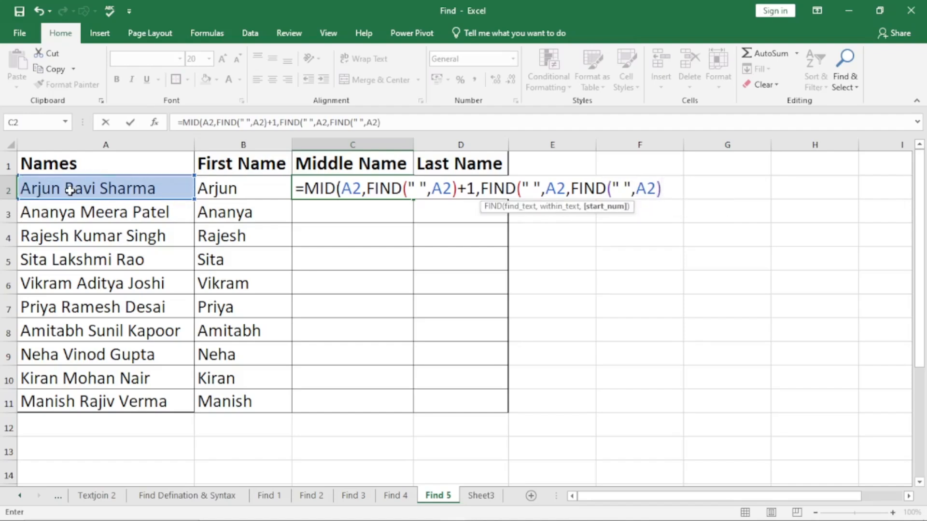
type("+1)")
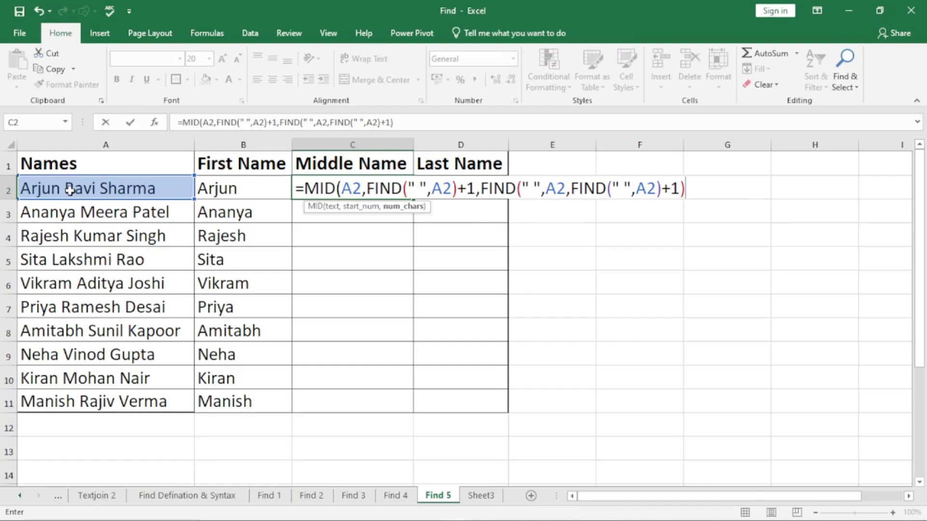
Add 1 to the nested FIND start number in C2's MID formula, and subtract FIND(" ",A2) from the character count.
type("-")
type("find")
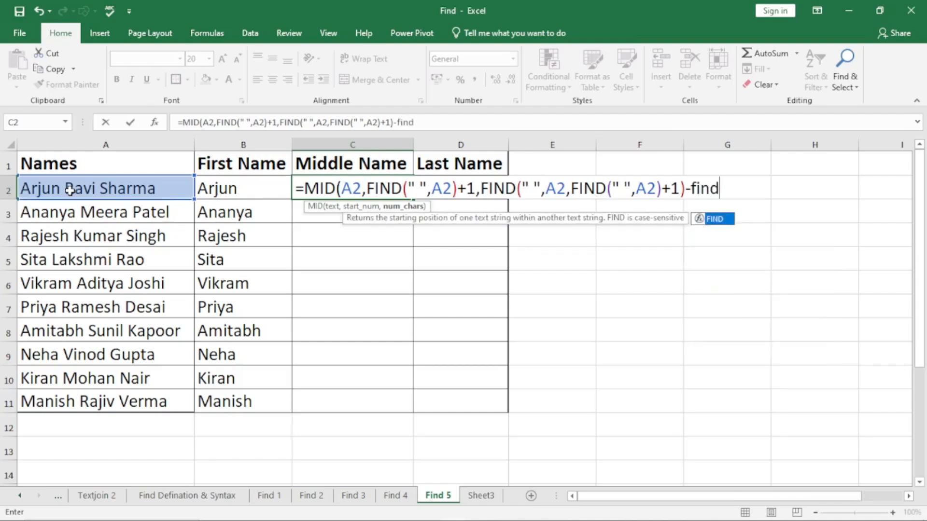
key("Tab")
type("\" \",")
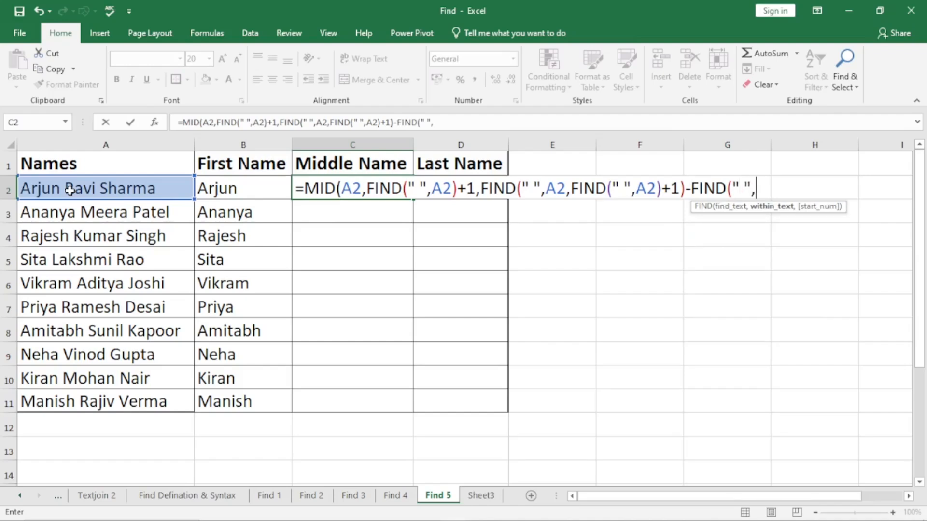
left_click(70, 191)
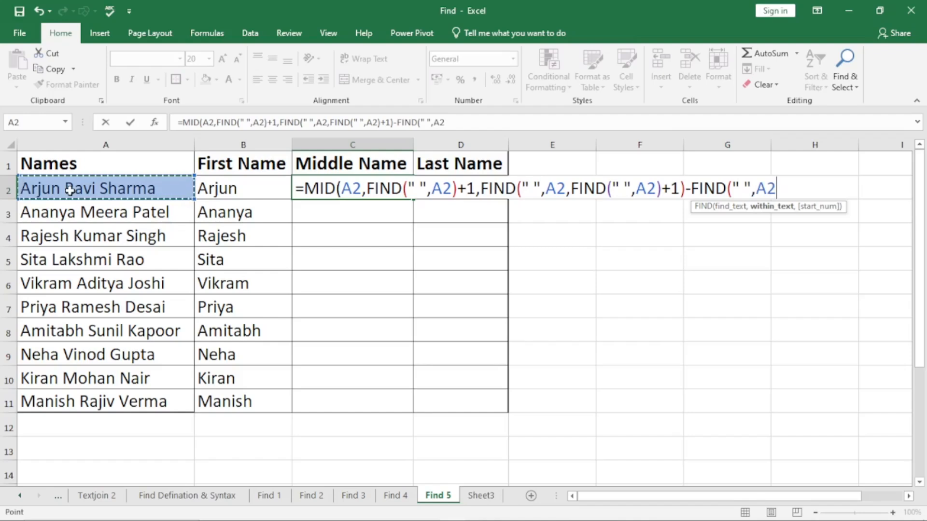
type(")")
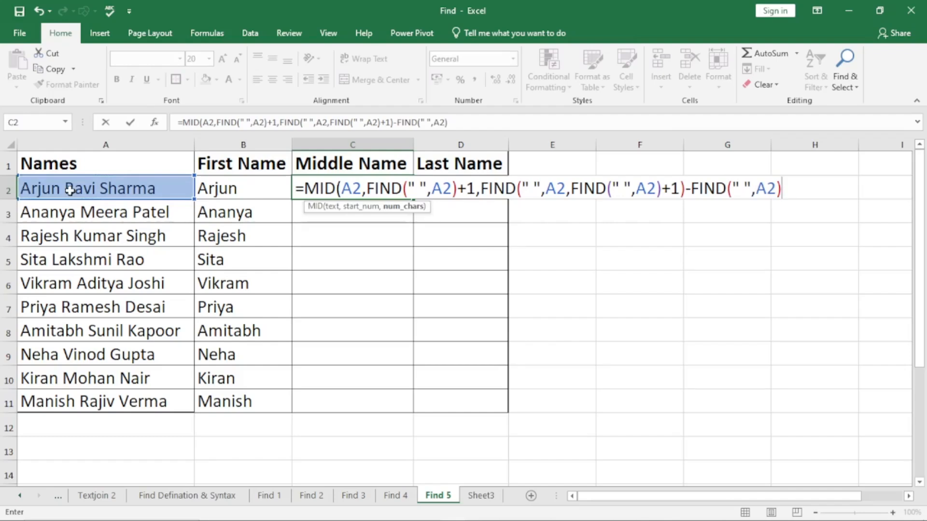
Finish C2's MID formula by subtracting 1 from the character count, and fill it down through C11.
type(")")
key("BackSpace")
type("-1)")
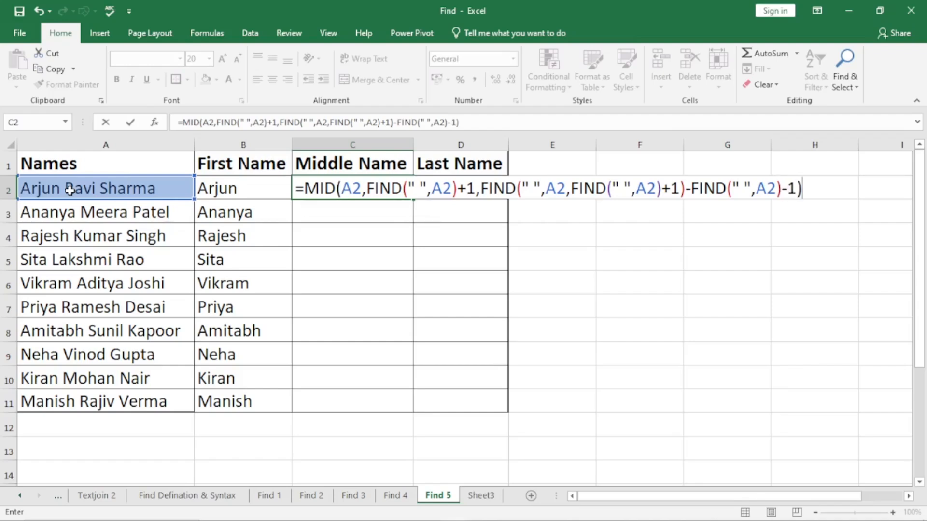
key("Return")
left_click(342, 185)
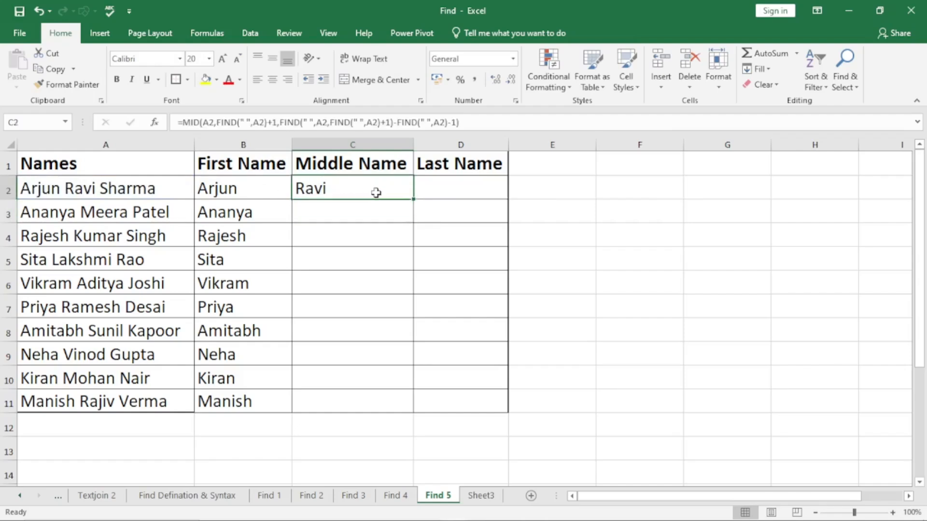
double_click(416, 199)
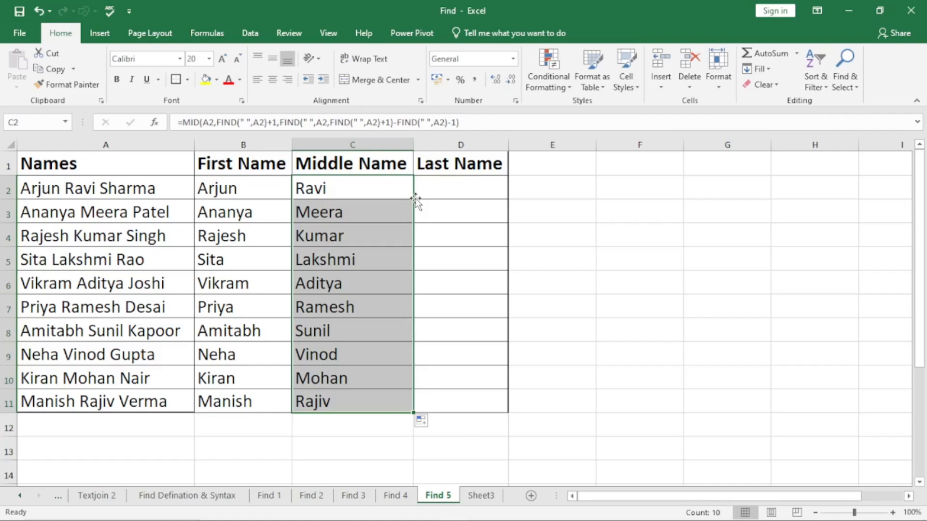
Start a RIGHT formula in D2 under Last Name with A2 as its text.
left_click(439, 188)
type("=")
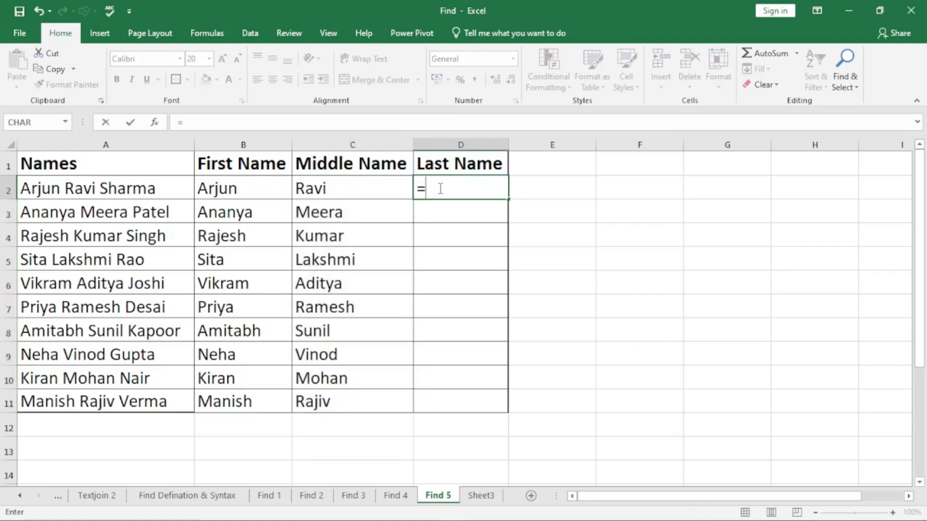
type("right")
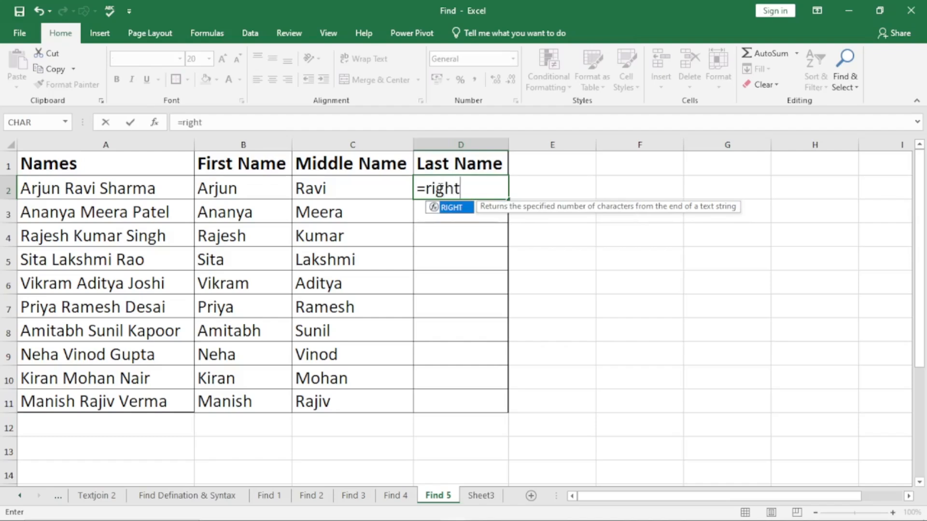
key("Tab")
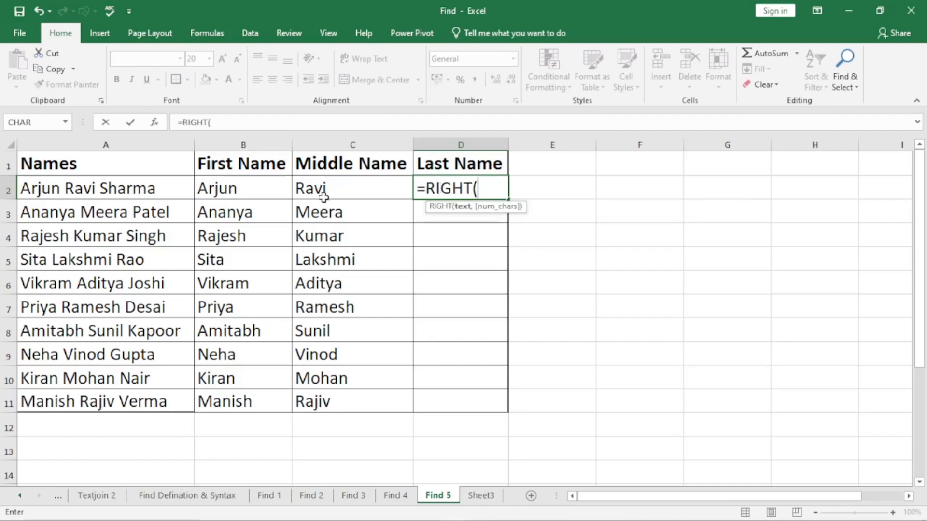
left_click(126, 187)
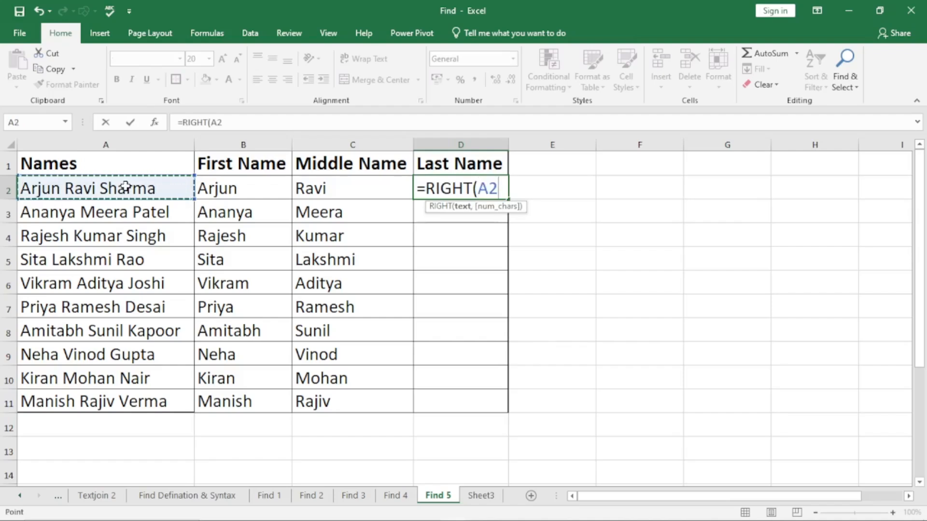
type(",,")
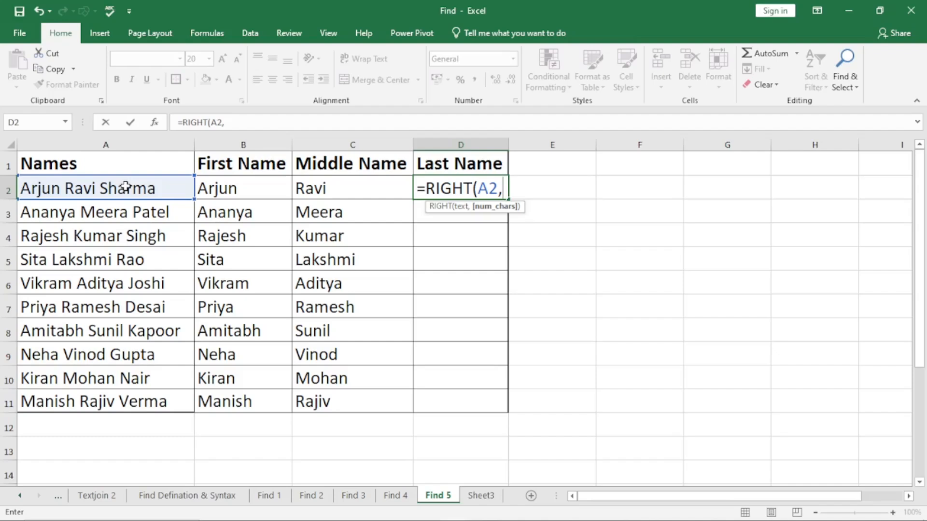
type("find")
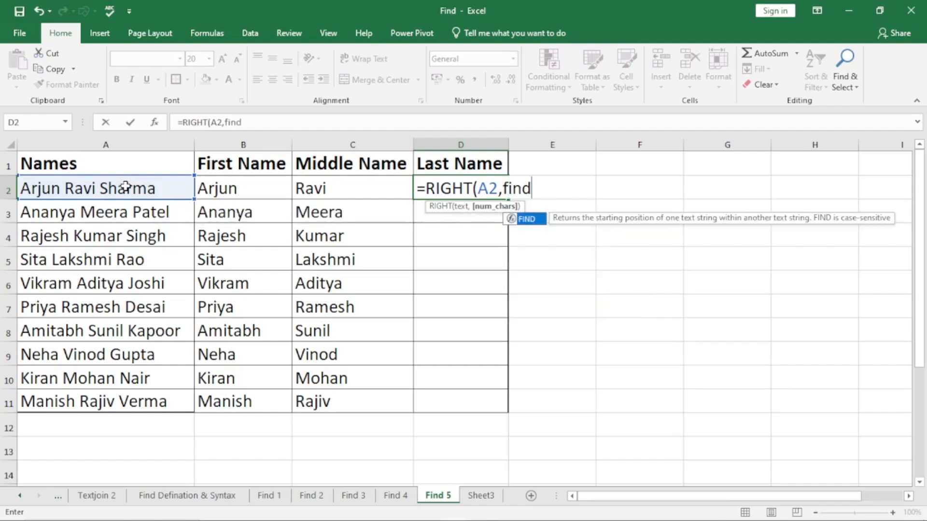
key("Tab")
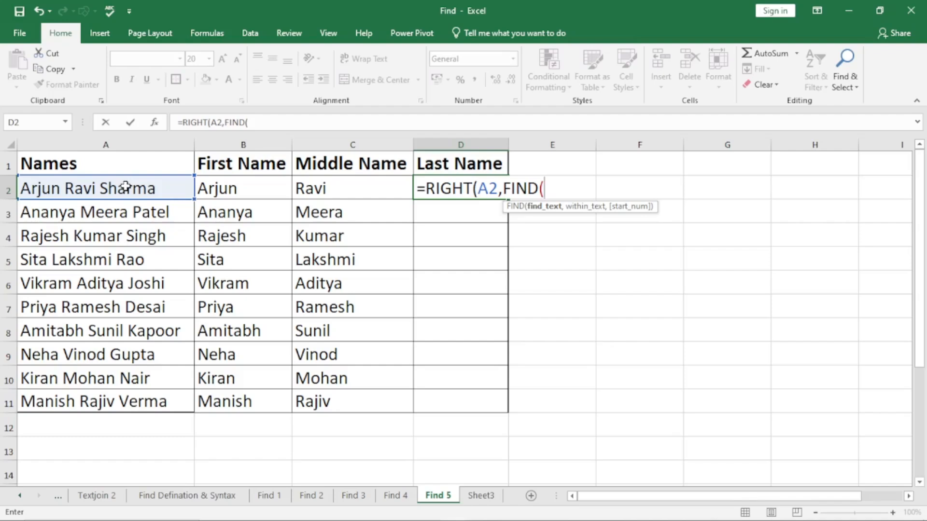
type("\"")
key("BackSpace")
key("BackSpace")
key("BackSpace")
key("BackSpace")
key("BackSpace")
key("BackSpace")
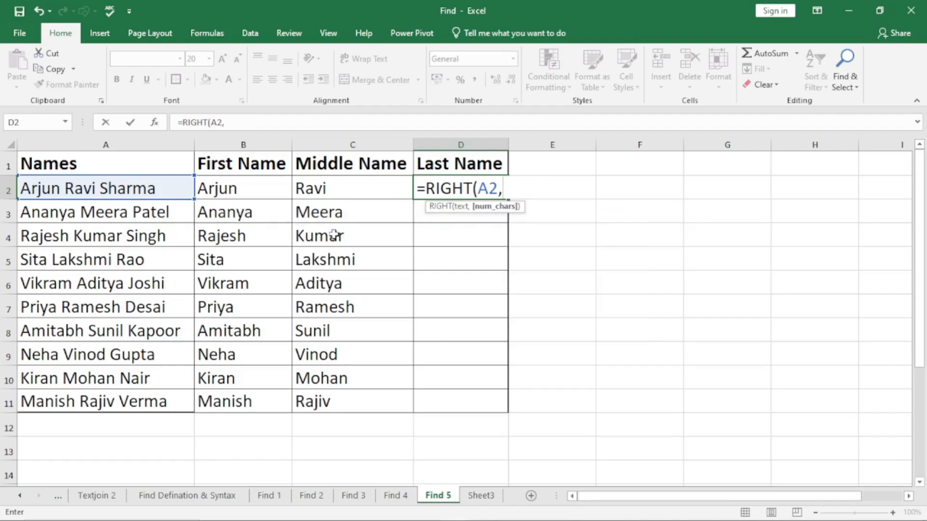
Begin the character count of D2's RIGHT formula with LEN(A2) followed by a minus sign.
type("len")
key("Tab")
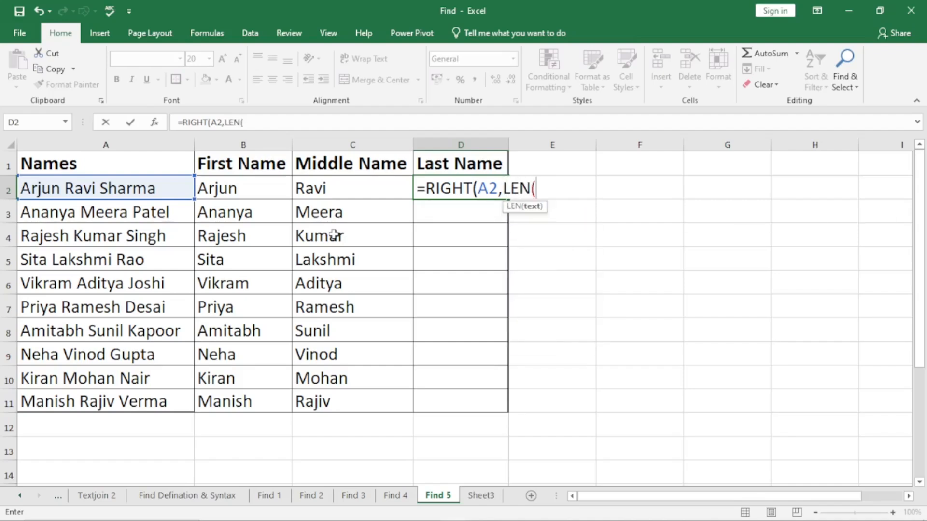
left_click(135, 186)
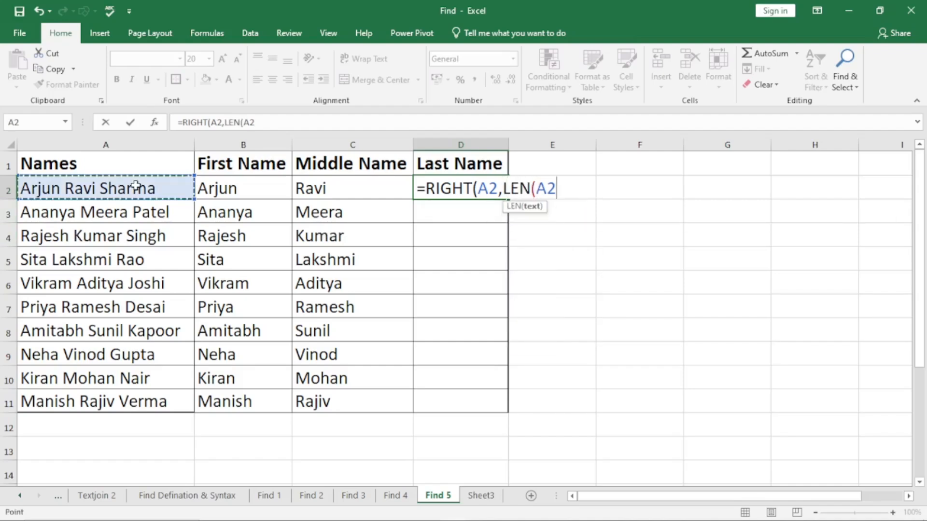
type(")-")
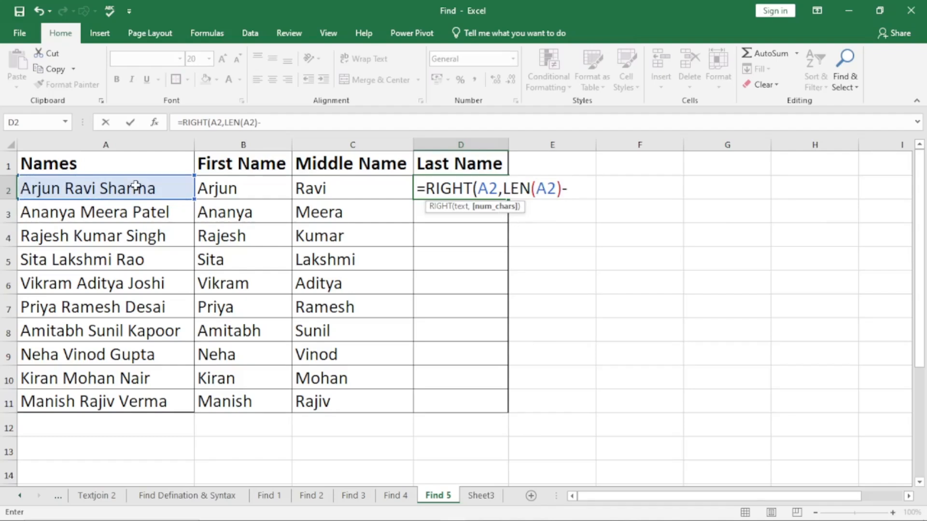
type("find")
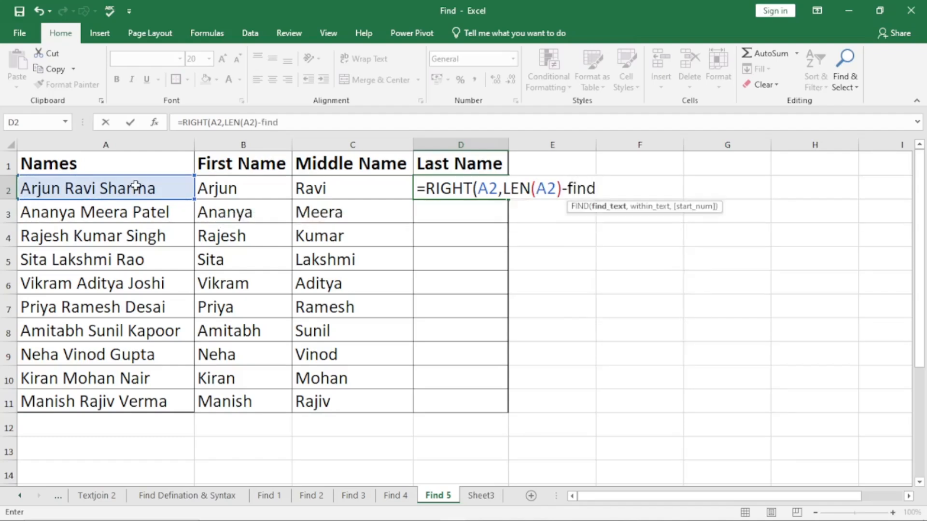
Subtract a FIND for " " within A2 from LEN(A2) in D2's RIGHT formula, leaving the FIND open.
key("Tab")
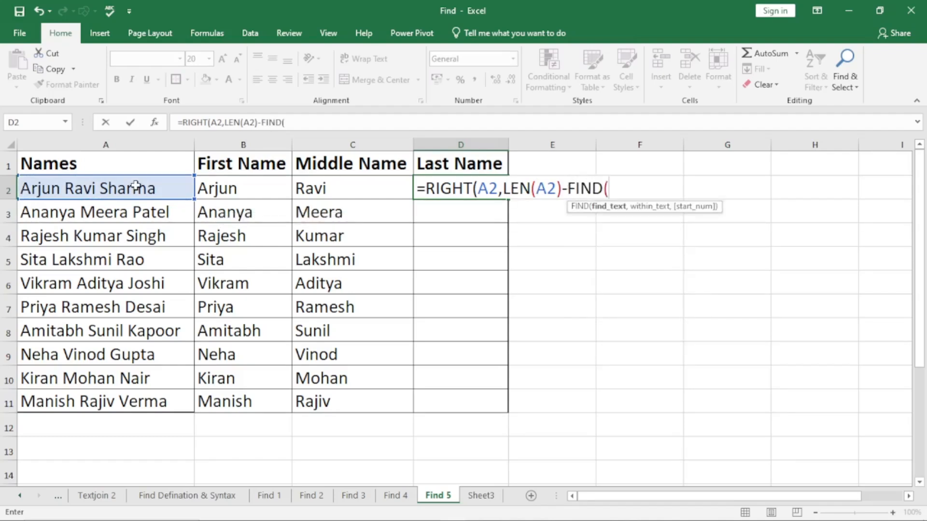
type("\" \",")
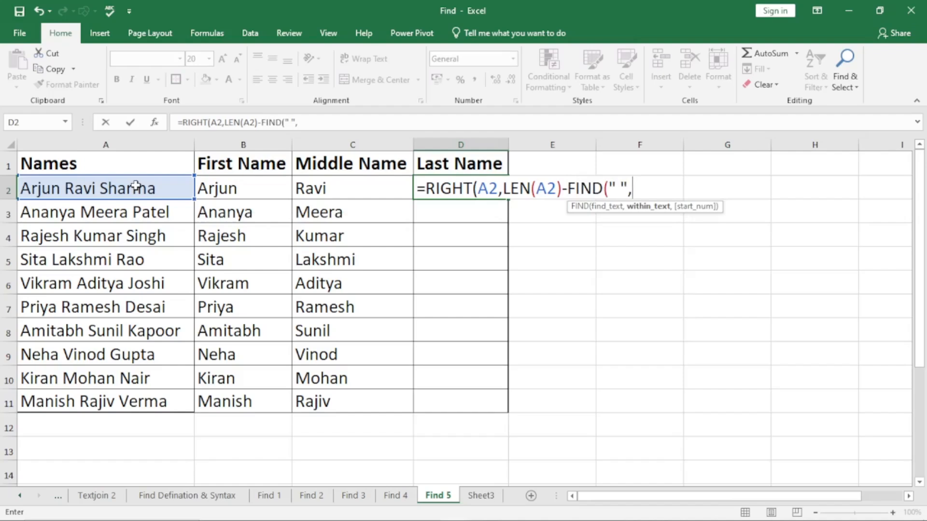
left_click(135, 185)
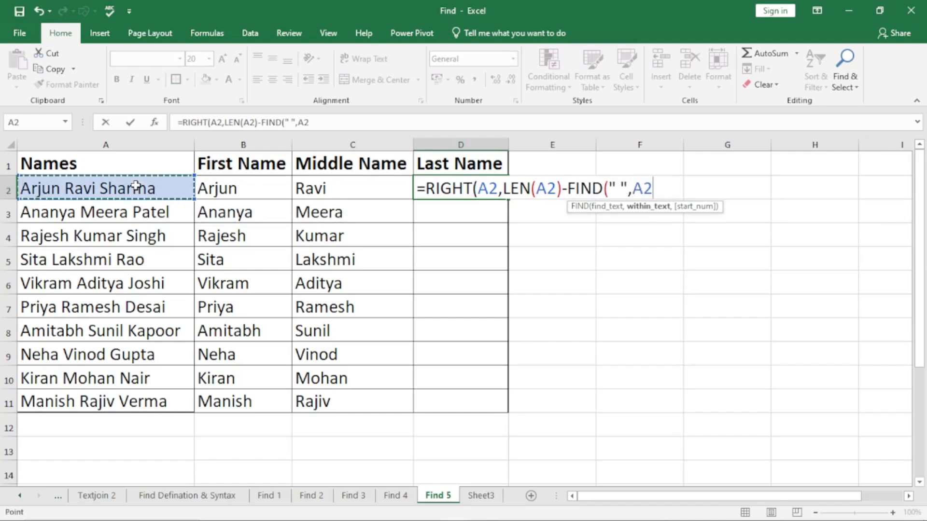
Nest FIND(" ",A2) as the start number of the open FIND in D2's RIGHT formula.
type(",find")
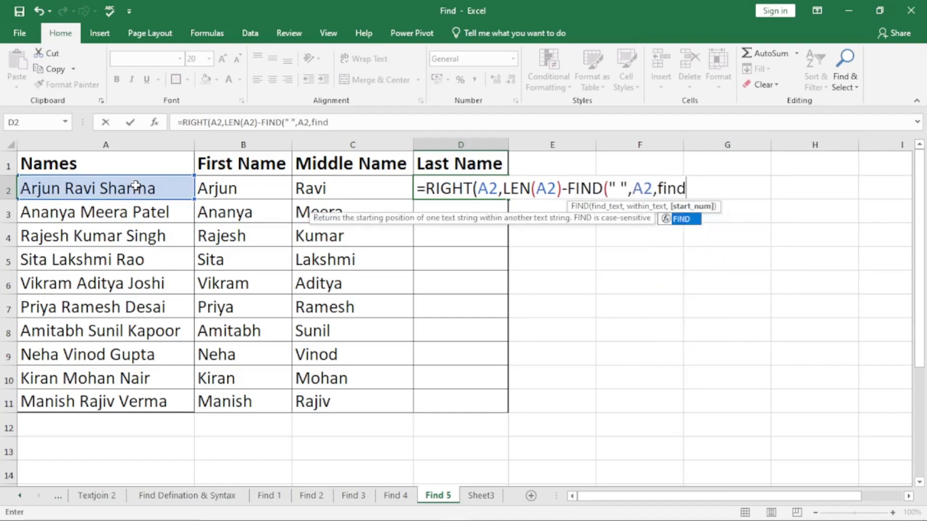
key("Tab")
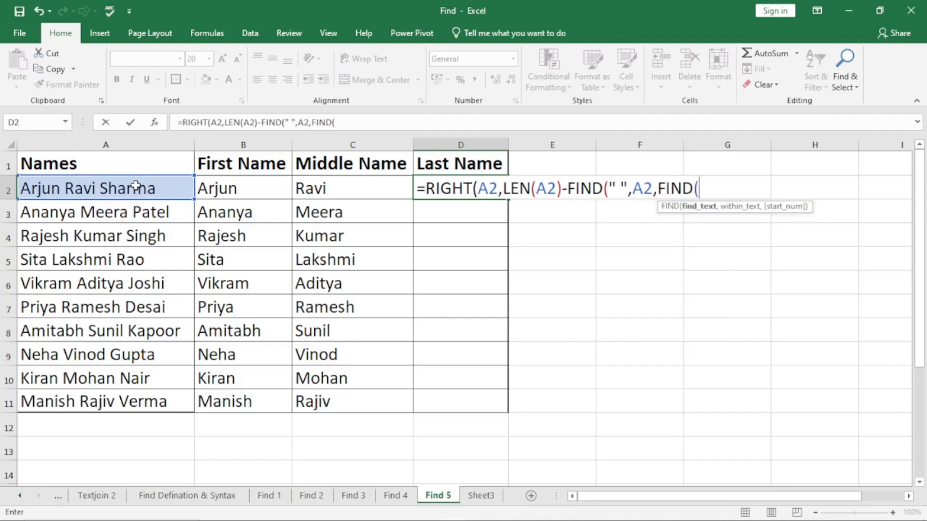
type("\" \",")
left_click(135, 187)
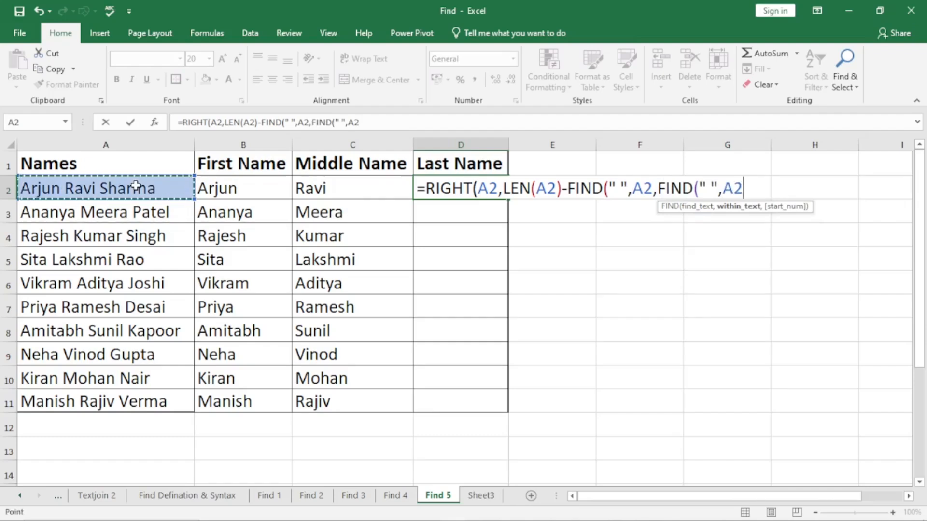
type(")")
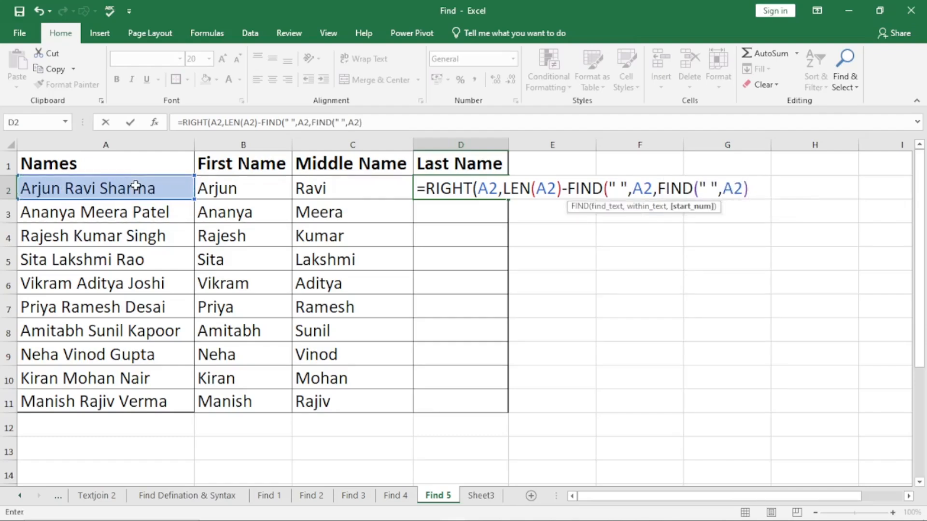
type("+1)")
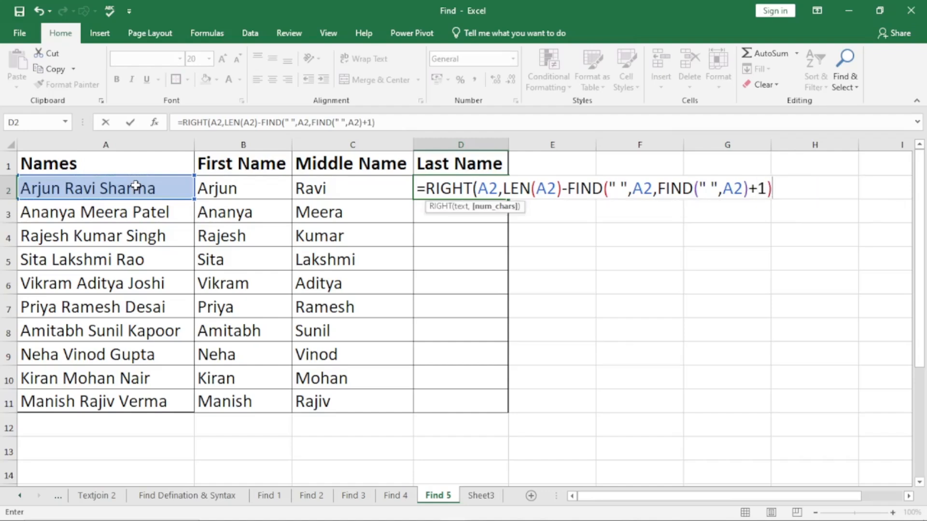
type(")")
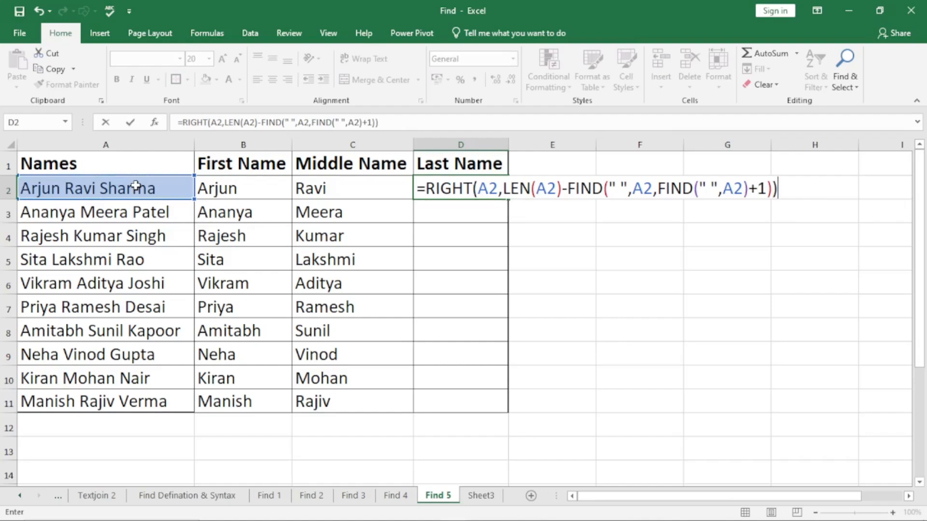
Finish D2's RIGHT formula by adding 1 to the nested FIND start number, and fill it down through D11.
key("Return")
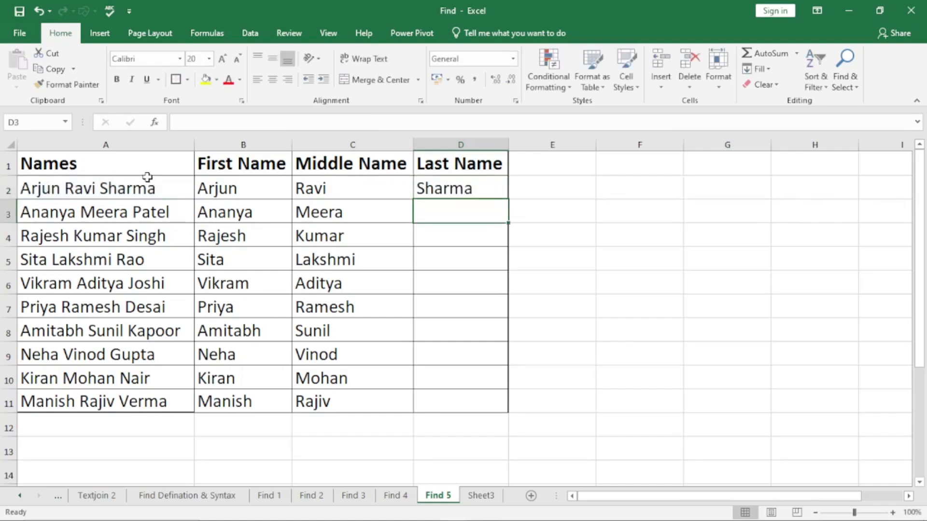
left_click(473, 189)
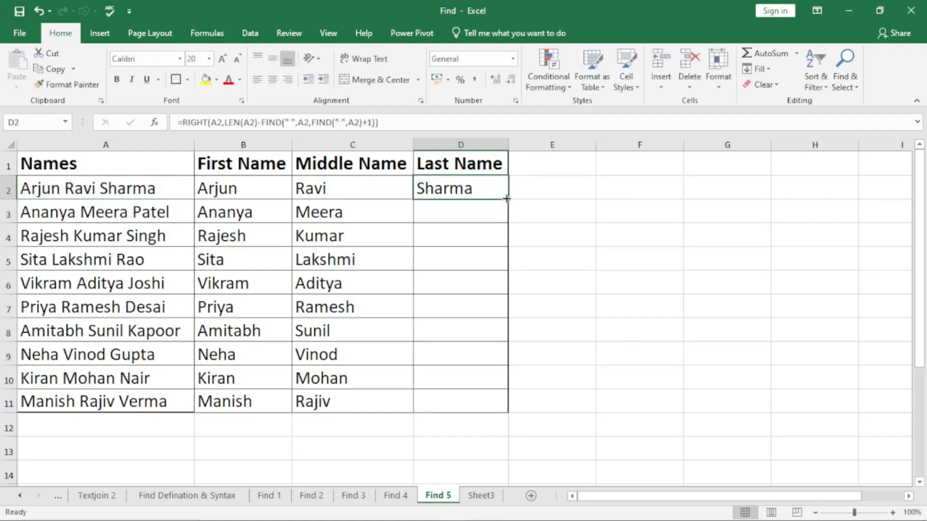
double_click(506, 198)
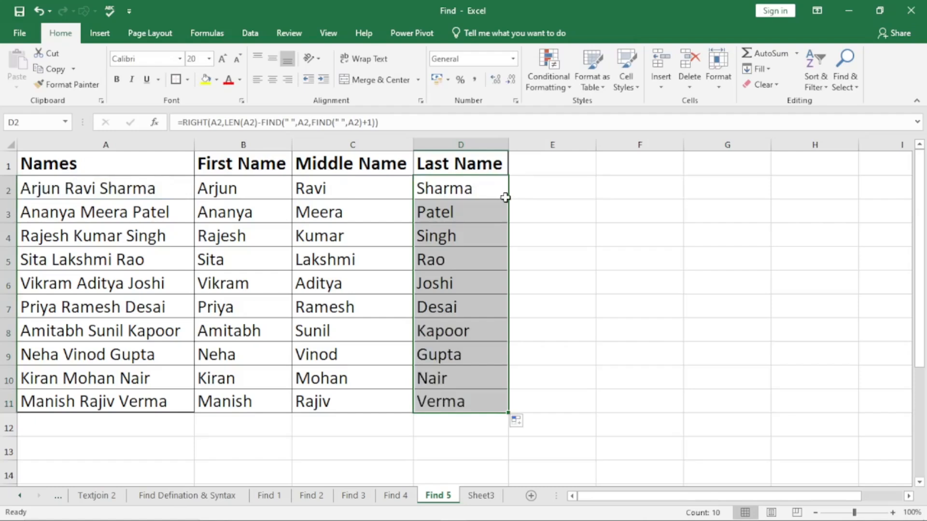